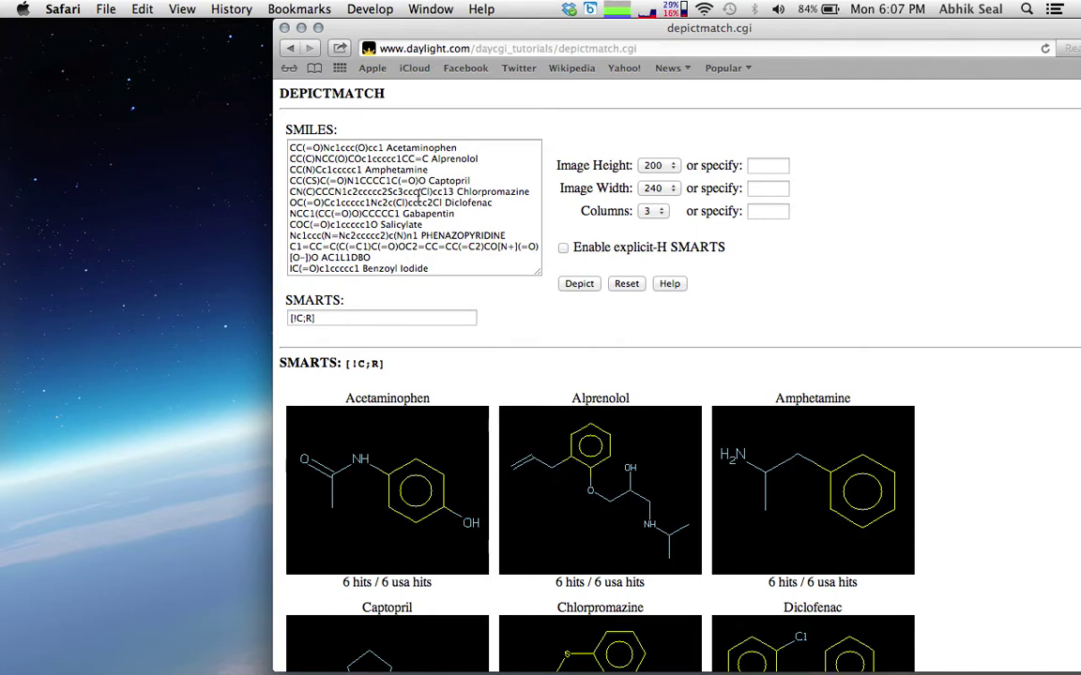
- Review the full list of molecules in the SMILES input, from Acetaminophen down to a4
drag(290, 147, 354, 281)
scroll(440, 219, up, 5)
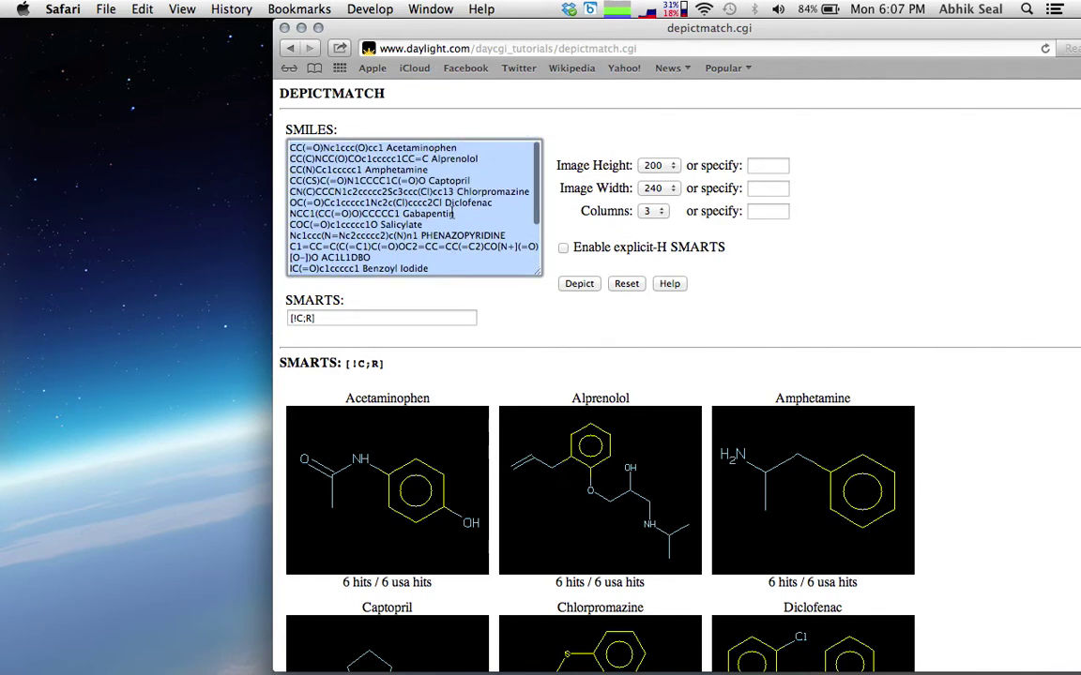
scroll(450, 214, down, 5)
scroll(452, 212, down, 3)
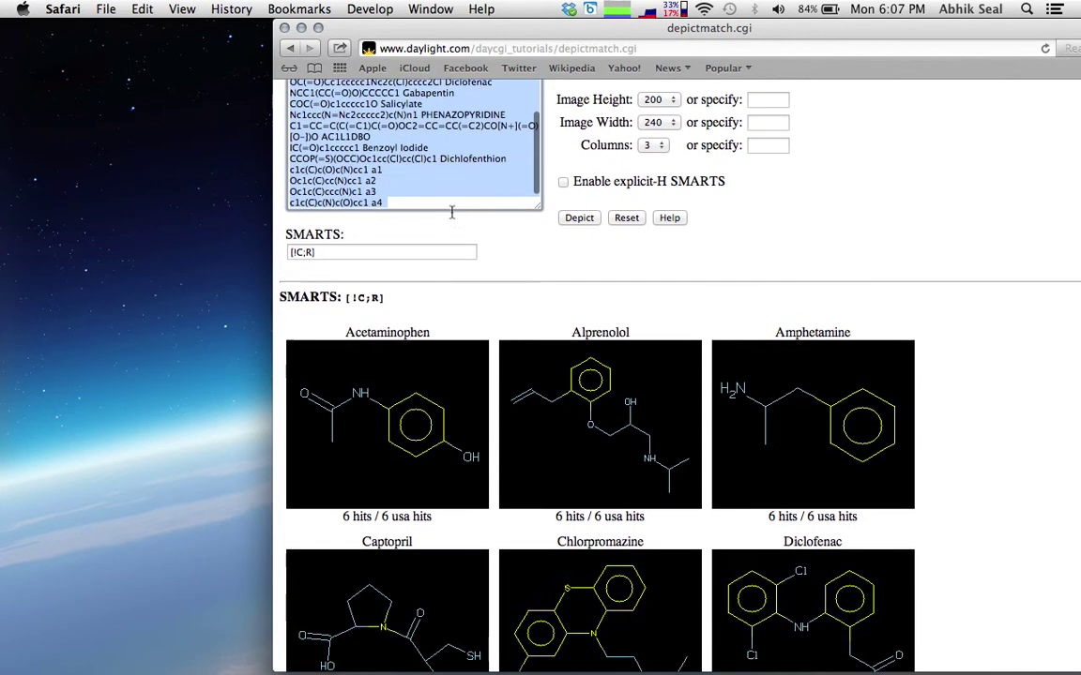
scroll(453, 217, up, 5)
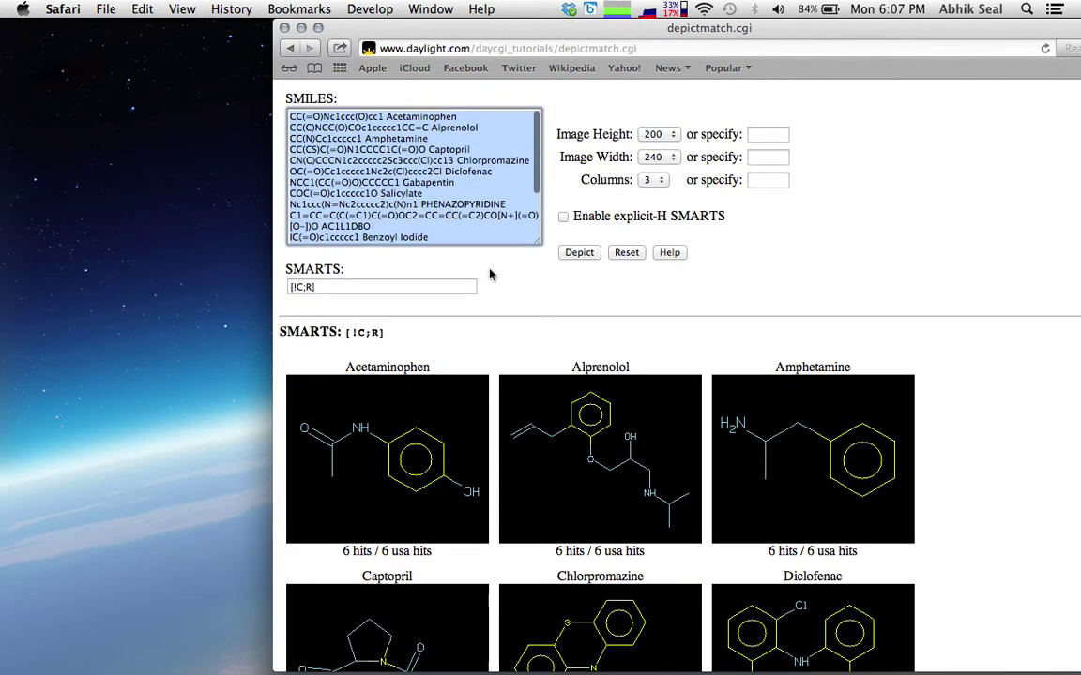
drag(522, 36, 582, 61)
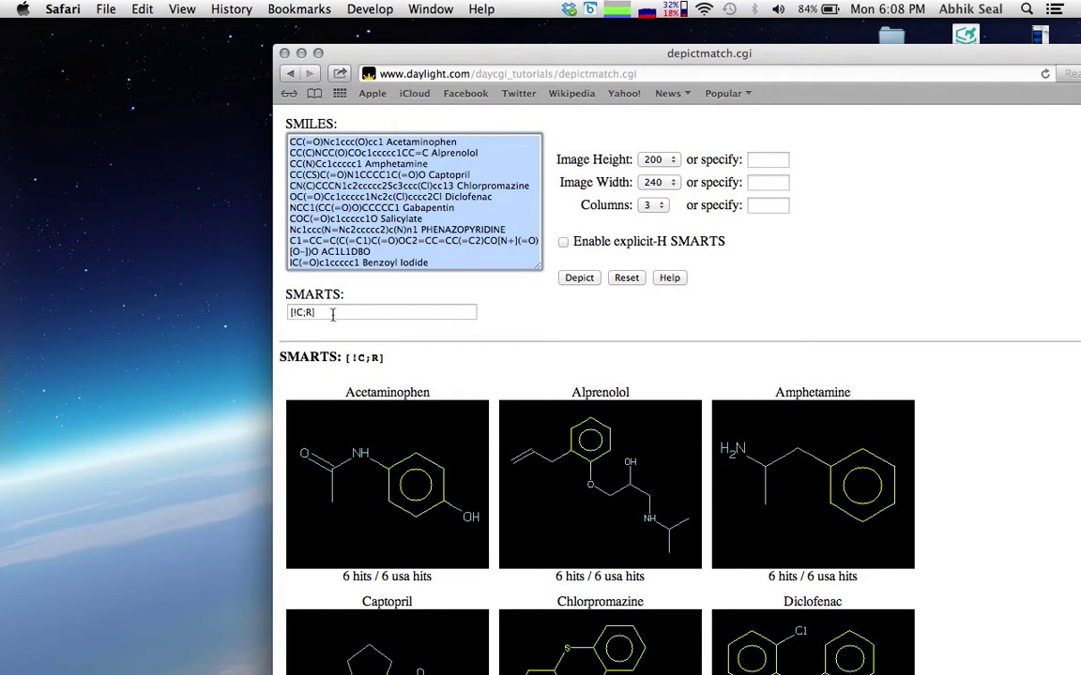
- Depict the listed molecules with the SMARTS pattern [!C;R]
drag(328, 314, 294, 311)
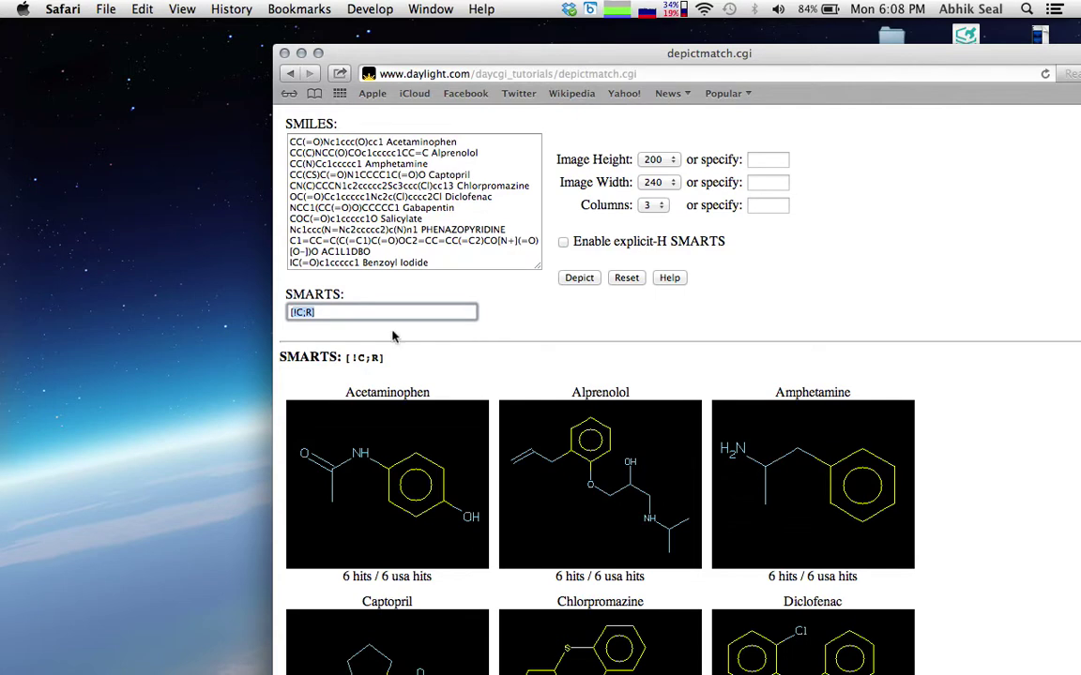
scroll(394, 350, down, 3)
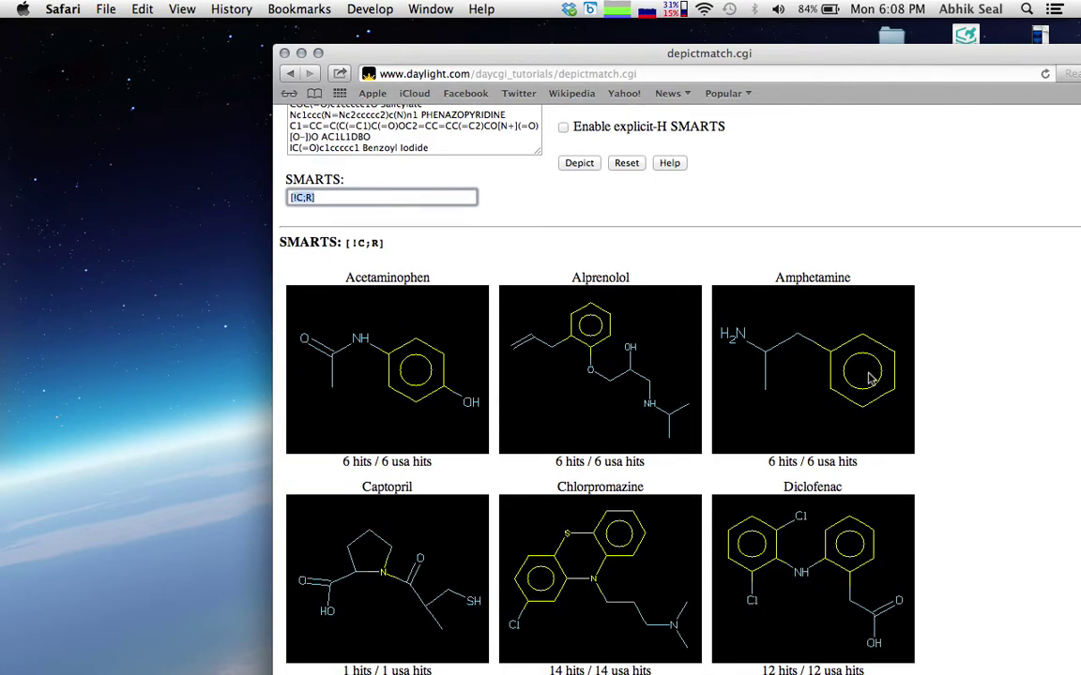
scroll(886, 385, down, 5)
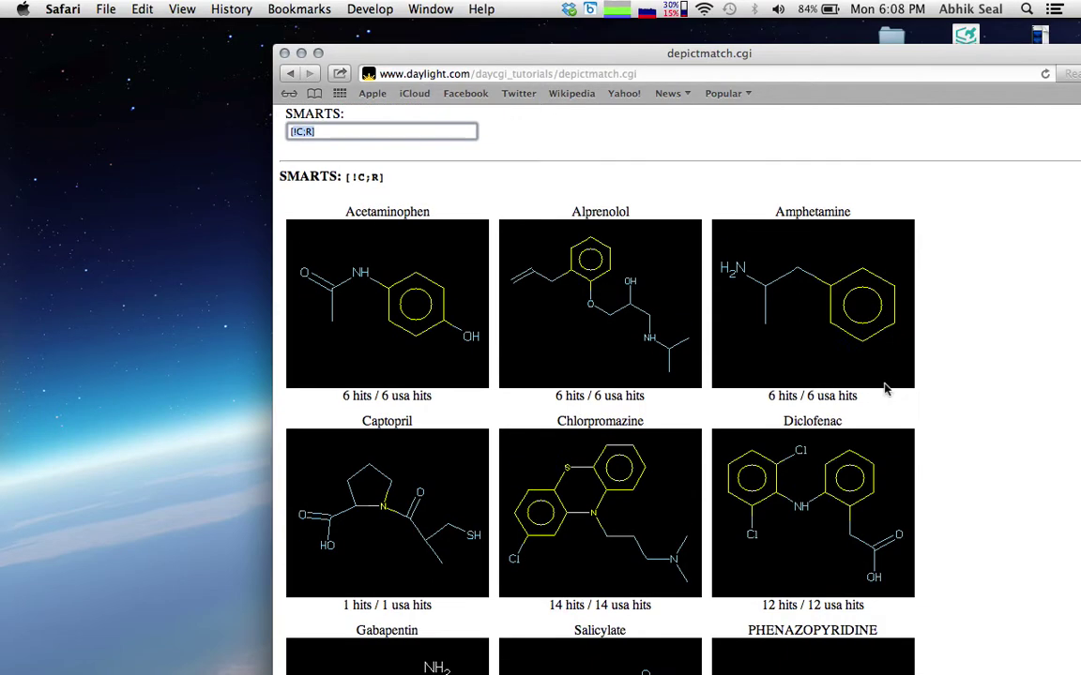
scroll(885, 385, up, 6)
click(338, 343)
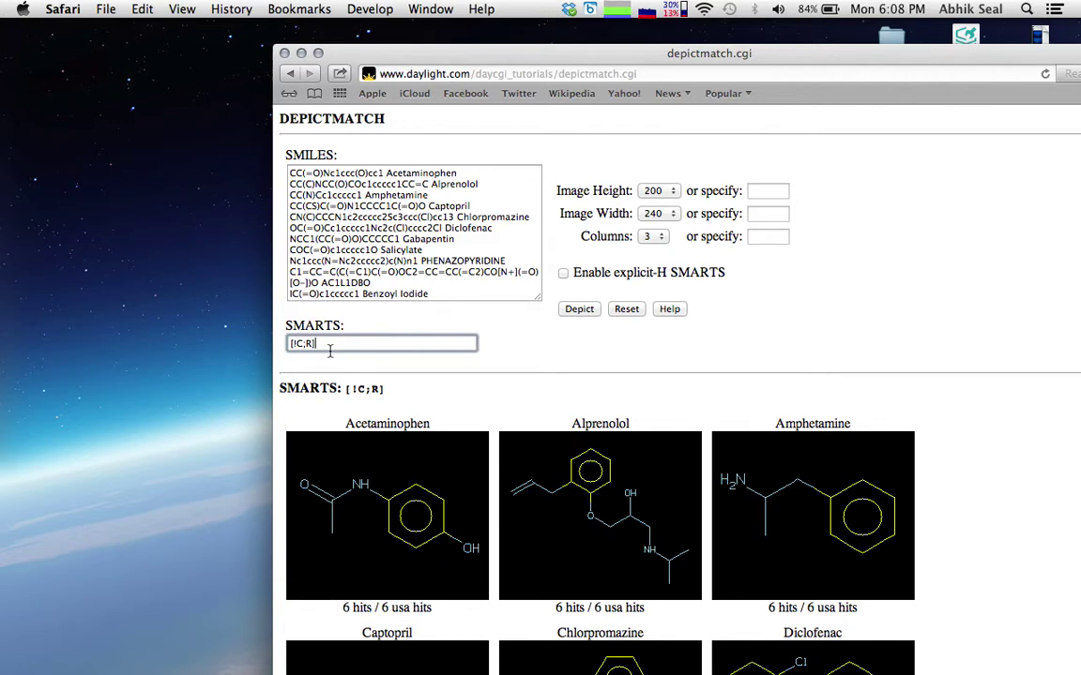
click(579, 310)
- Examine which ring atoms are highlighted across the depicted molecules for the [!C;R] pattern
scroll(562, 417, down, 1)
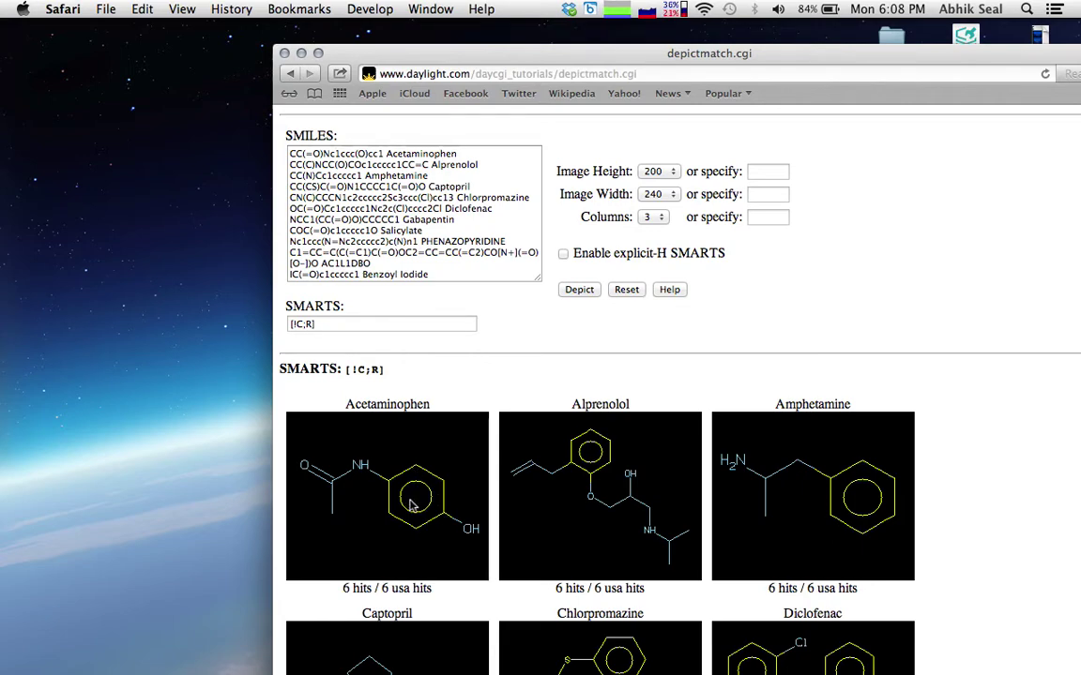
scroll(422, 511, down, 10)
scroll(410, 502, down, 6)
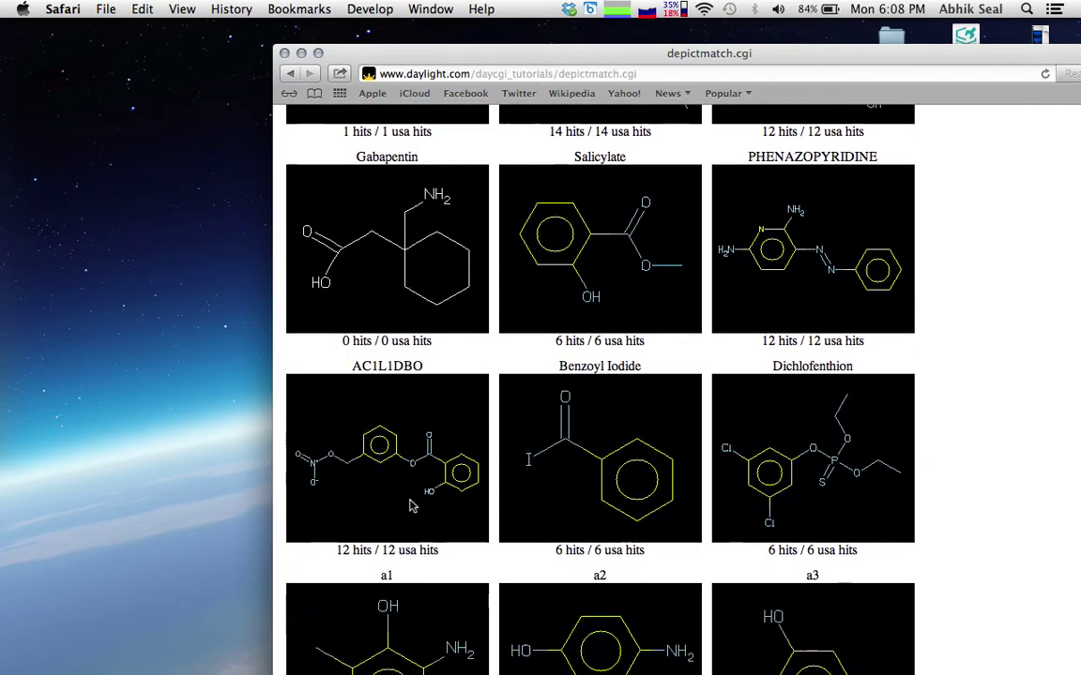
scroll(410, 507, up, 8)
scroll(410, 506, up, 5)
scroll(405, 504, down, 2)
- Replace the SMARTS pattern with [O;H1] and depict the molecules
scroll(410, 504, up, 2)
click(335, 343)
key(BackSpace)
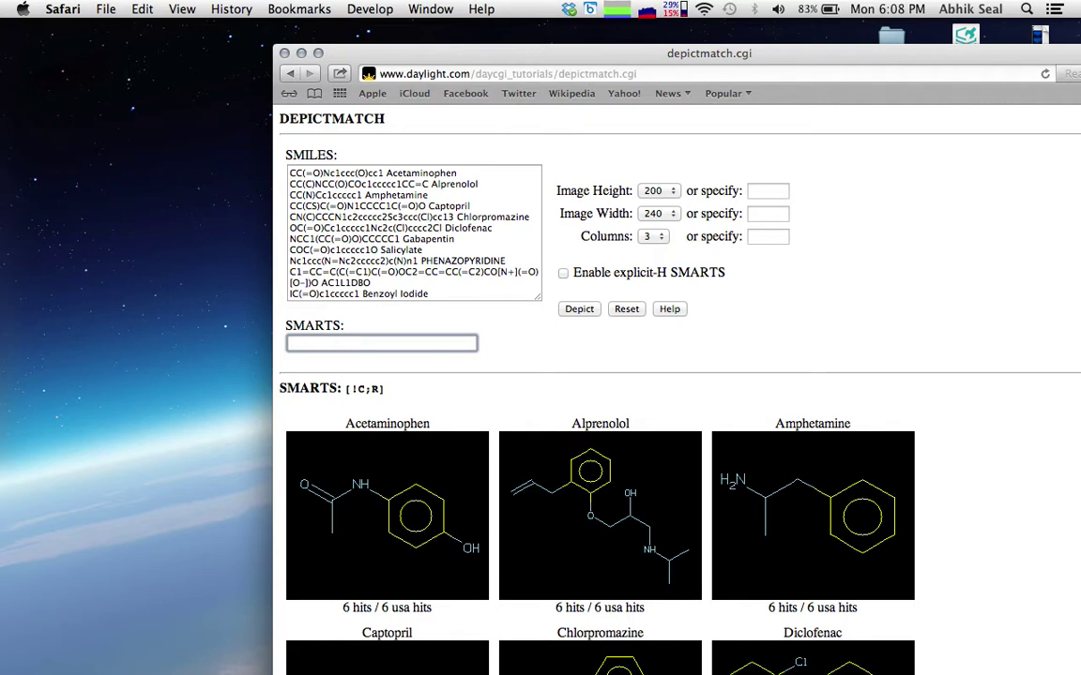
text([)
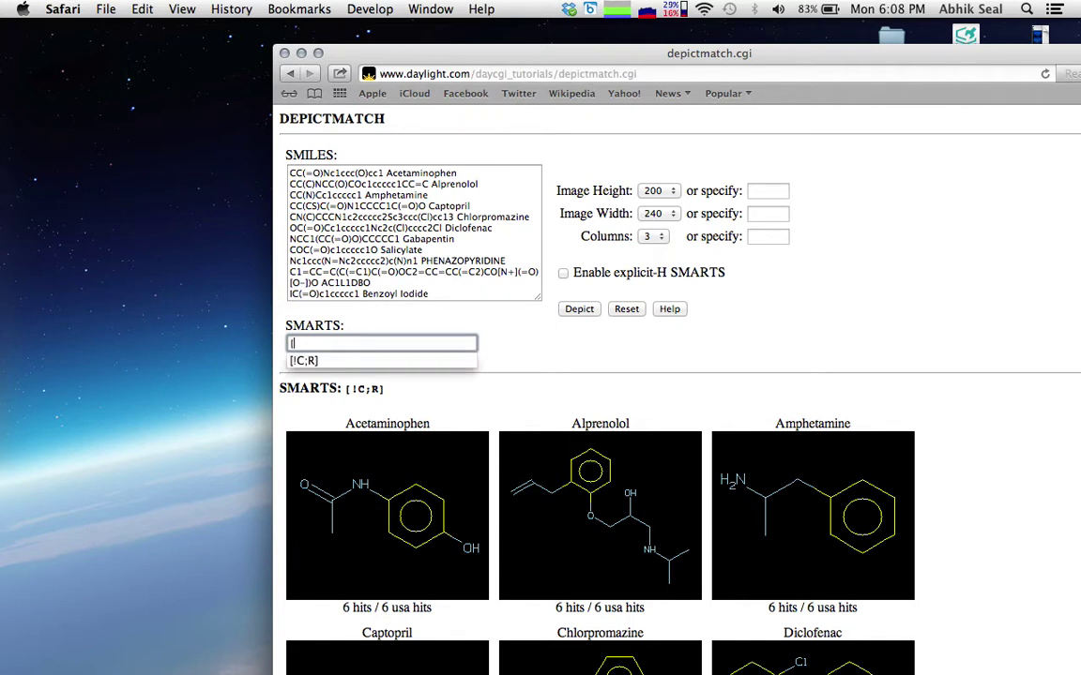
text(O;H1)
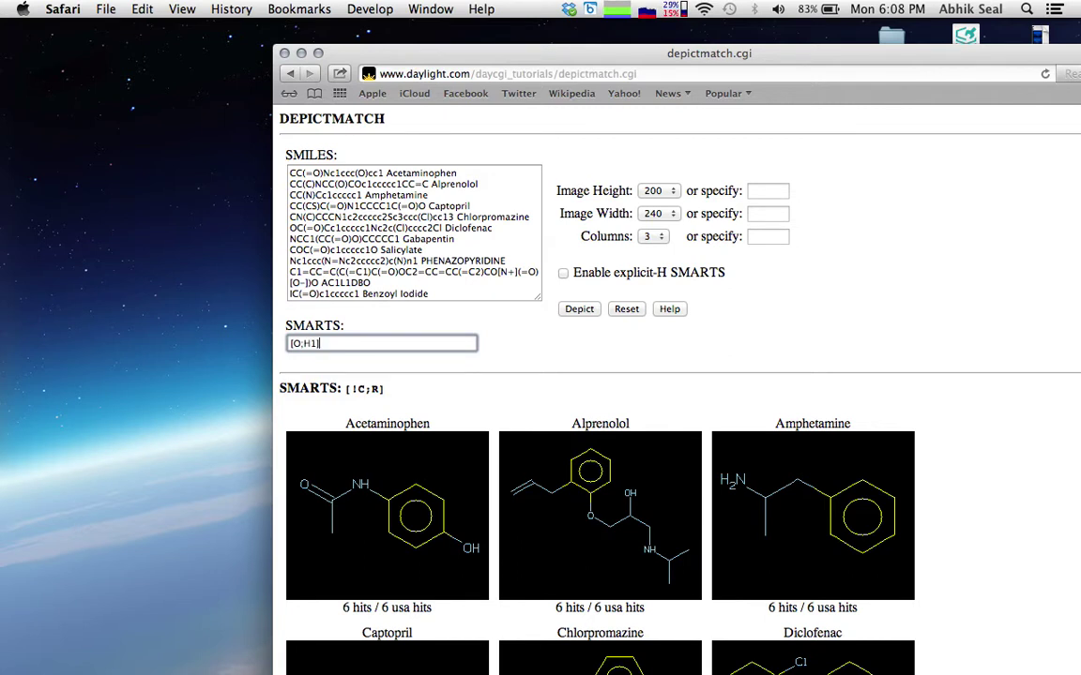
click(579, 310)
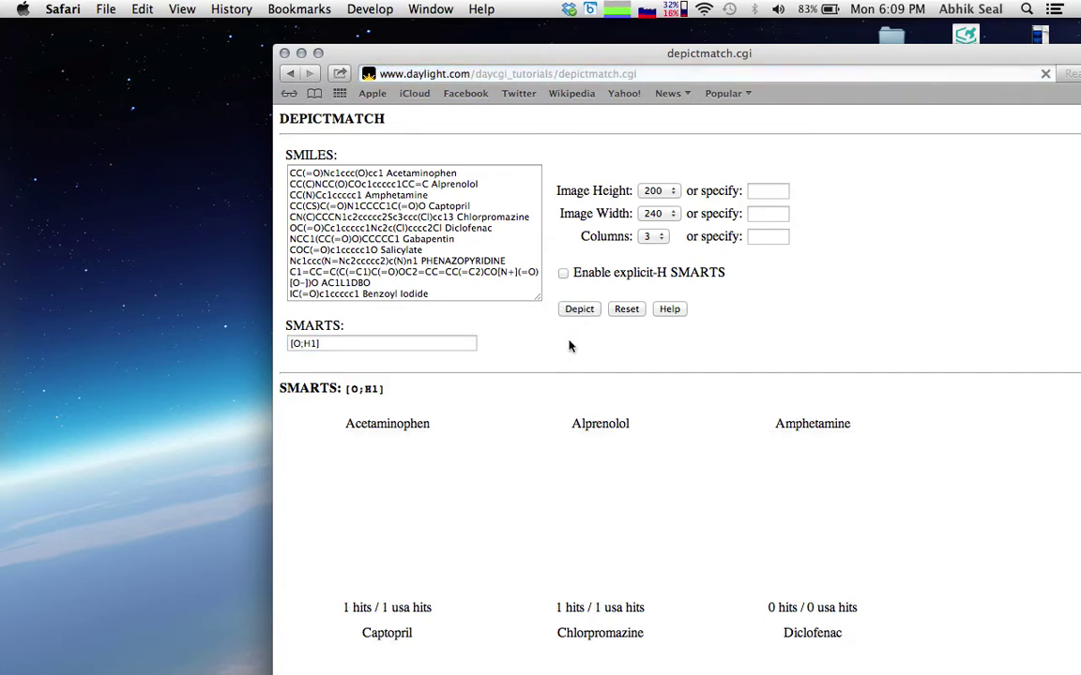
- Examine the highlighted hydroxyl groups and hit counts in the depicted molecules, down to a4
scroll(577, 365, down, 1)
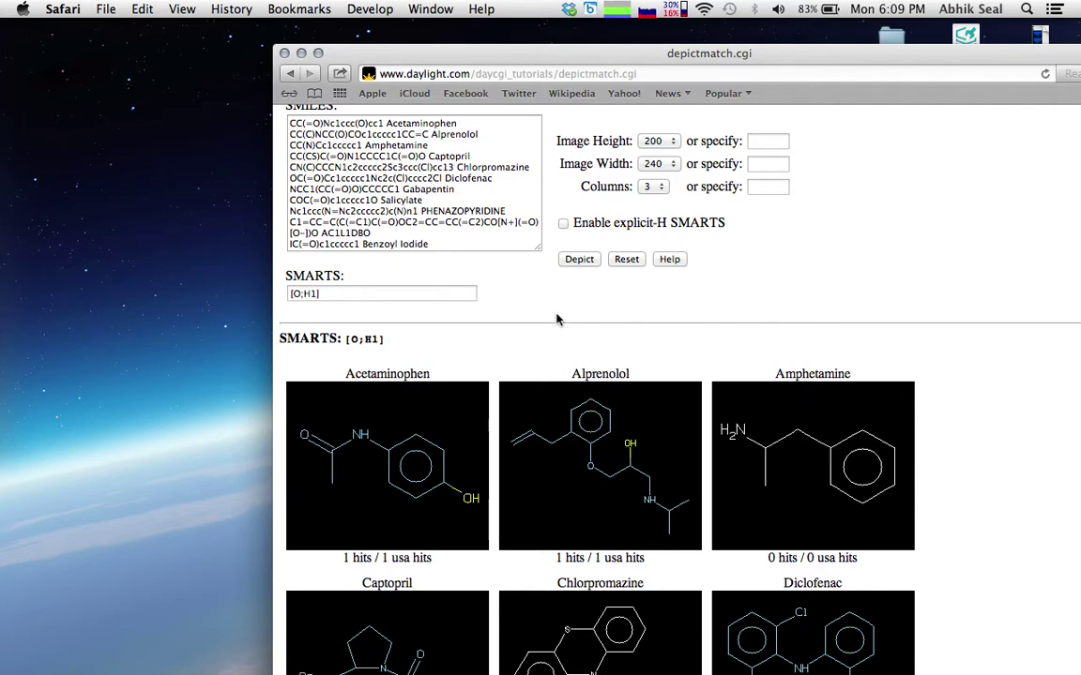
scroll(556, 319, down, 1)
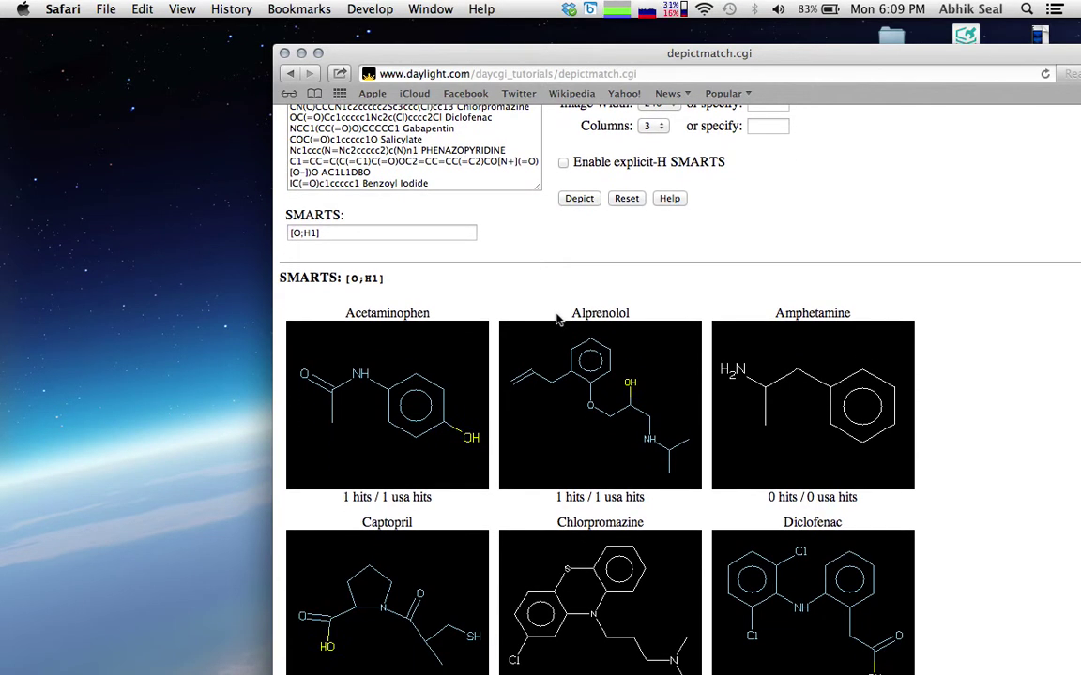
scroll(557, 320, up, 2)
scroll(556, 320, down, 5)
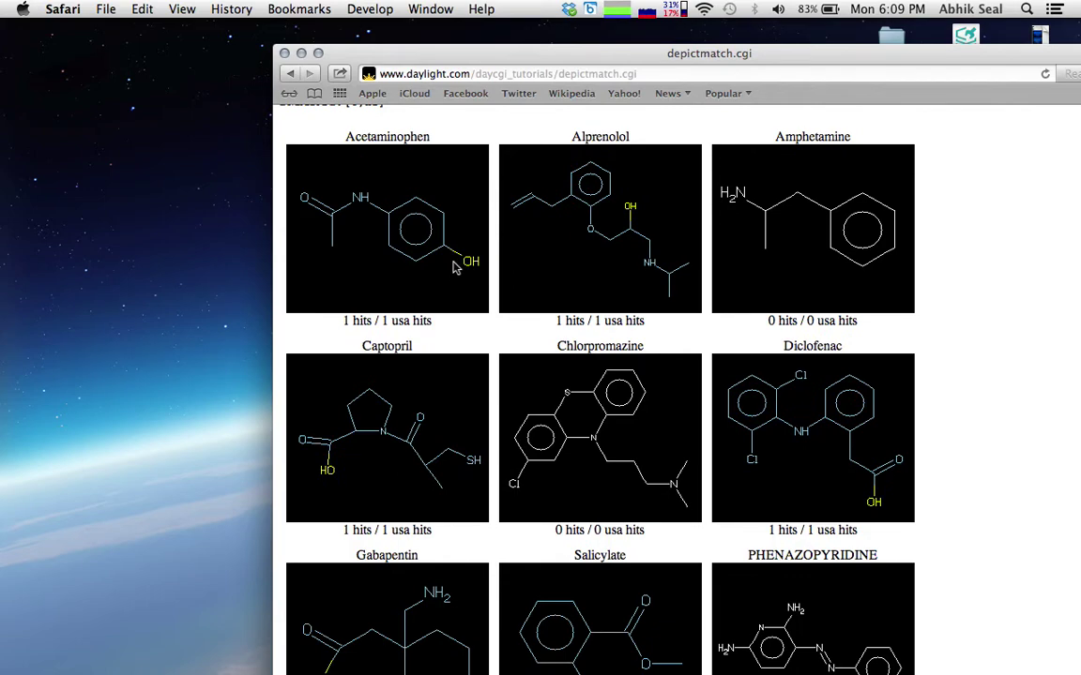
scroll(460, 268, down, 4)
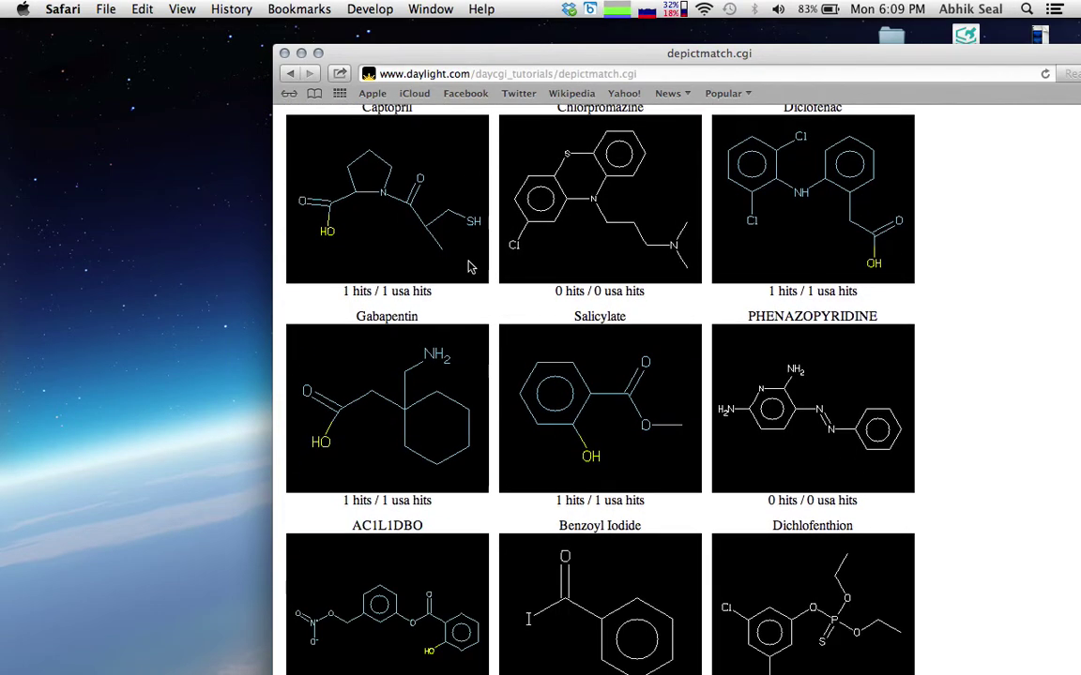
scroll(469, 267, down, 6)
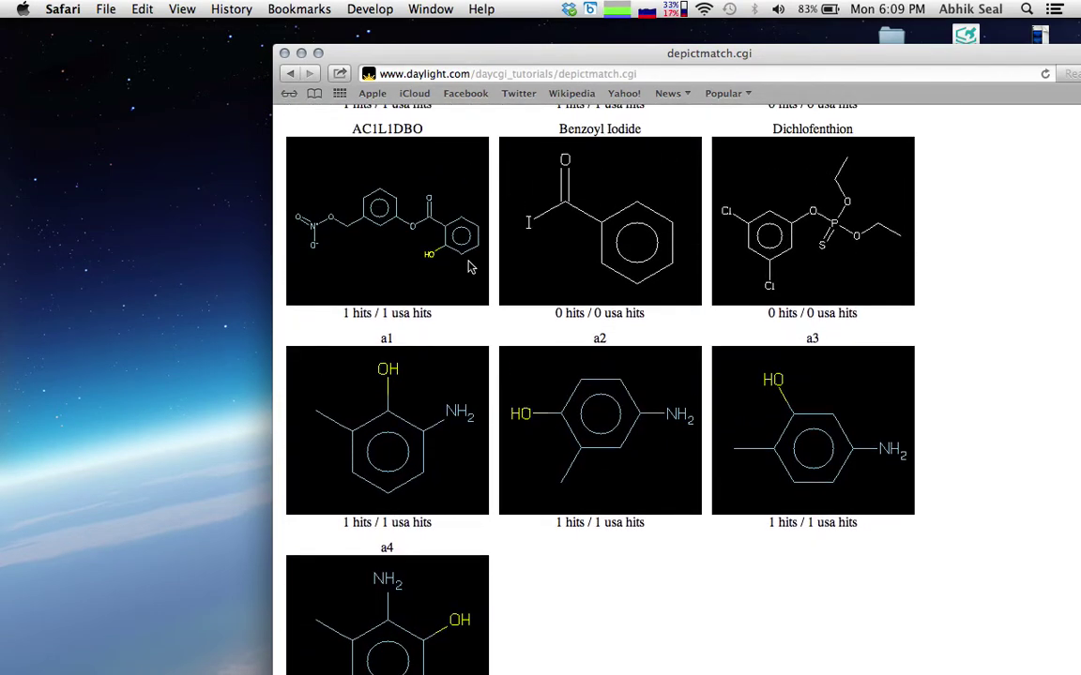
- Change the SMARTS pattern to c:c and depict the molecules with it
scroll(471, 267, up, 12)
click(329, 347)
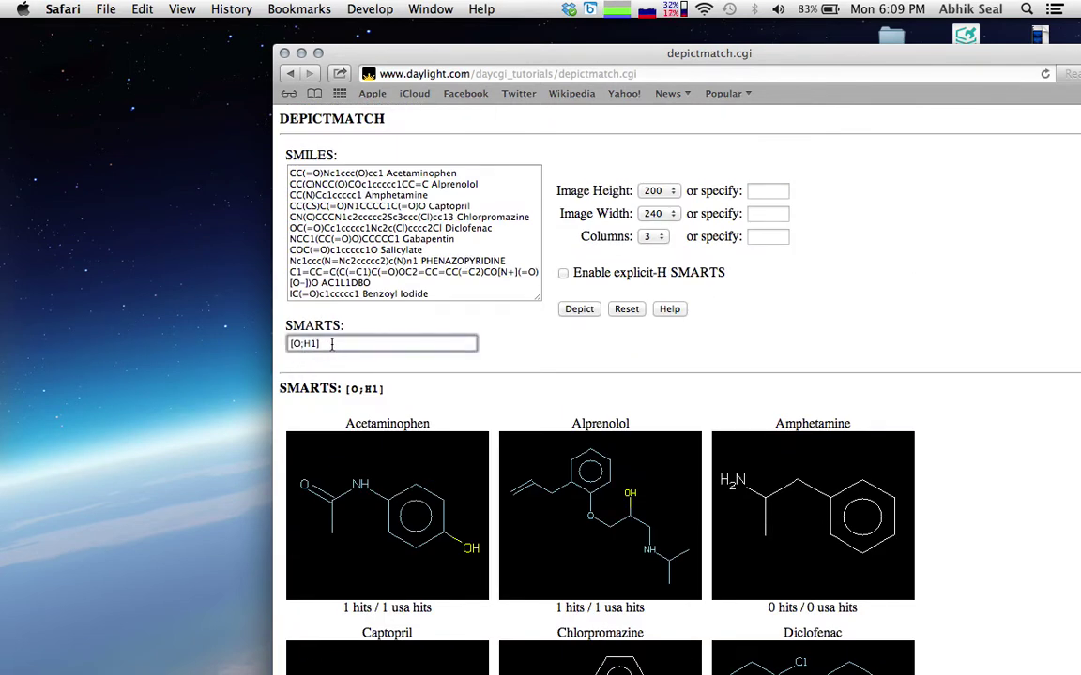
key(BackSpace)
key(BackSpace)
key(BackSpace)
key(BackSpace)
key(BackSpace)
key(BackSpace)
click(576, 311)
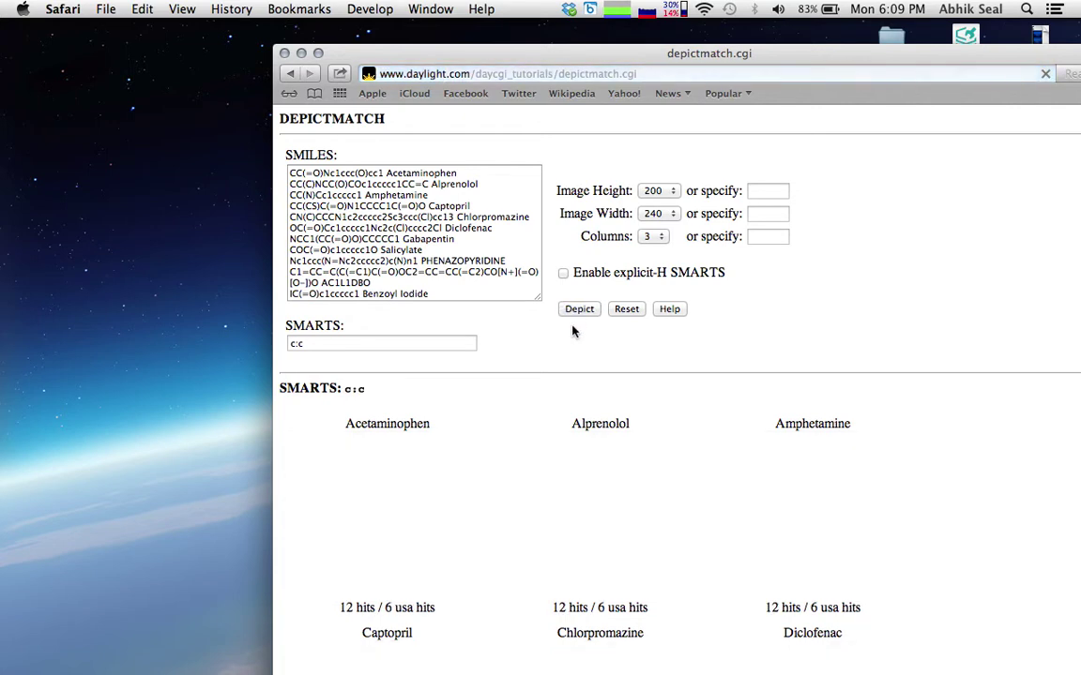
- Examine the highlighted aromatic bonds and hit counts in every depicted molecule, down to a4
scroll(544, 428, down, 3)
scroll(540, 428, down, 6)
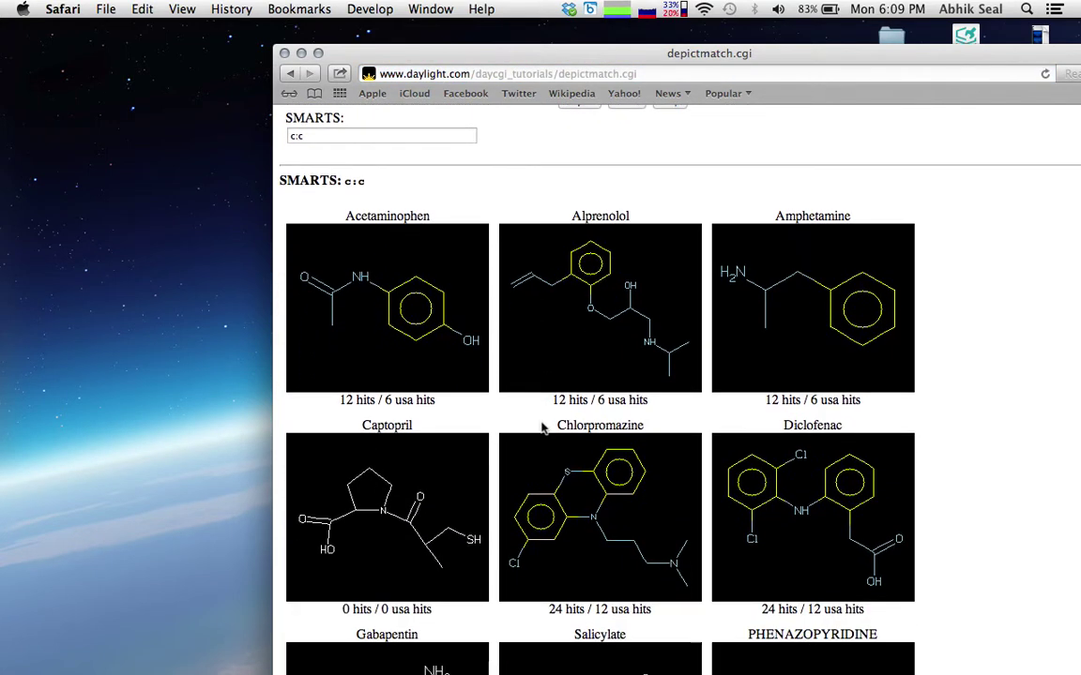
scroll(541, 428, down, 1)
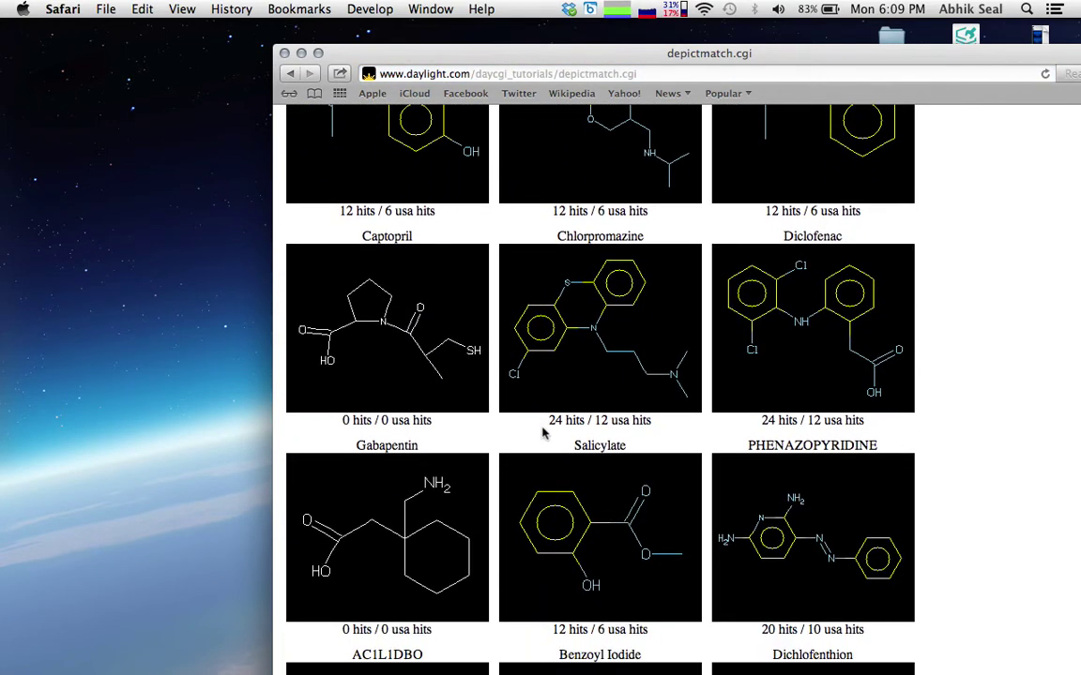
scroll(542, 432, down, 3)
scroll(542, 432, up, 10)
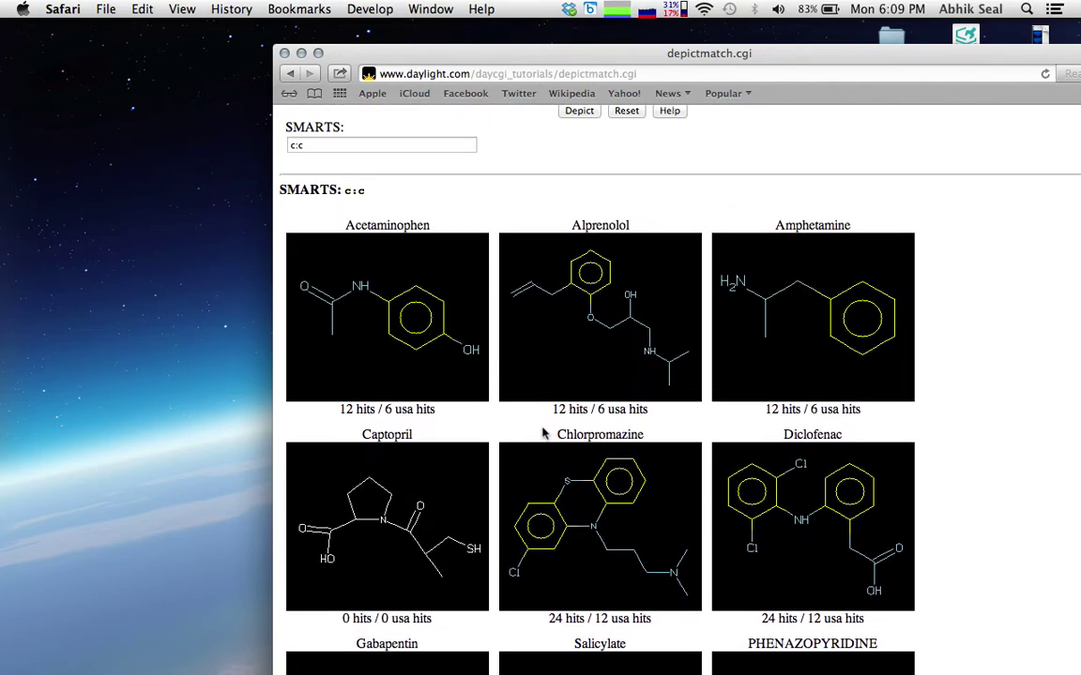
scroll(544, 375, down, 4)
scroll(542, 431, down, 12)
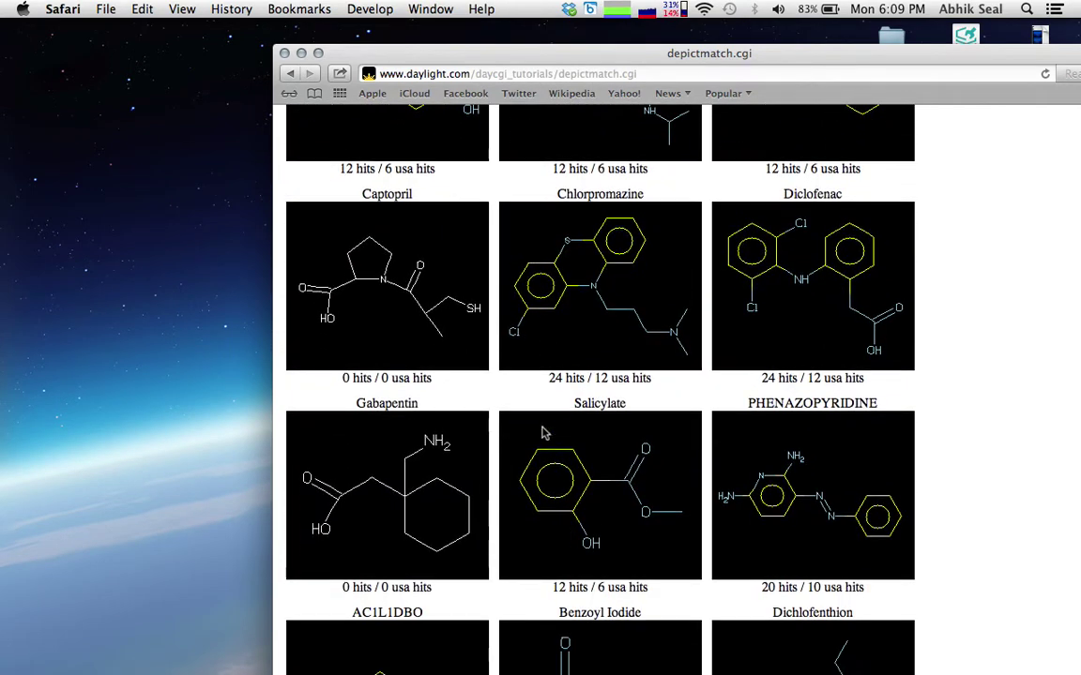
scroll(542, 433, down, 5)
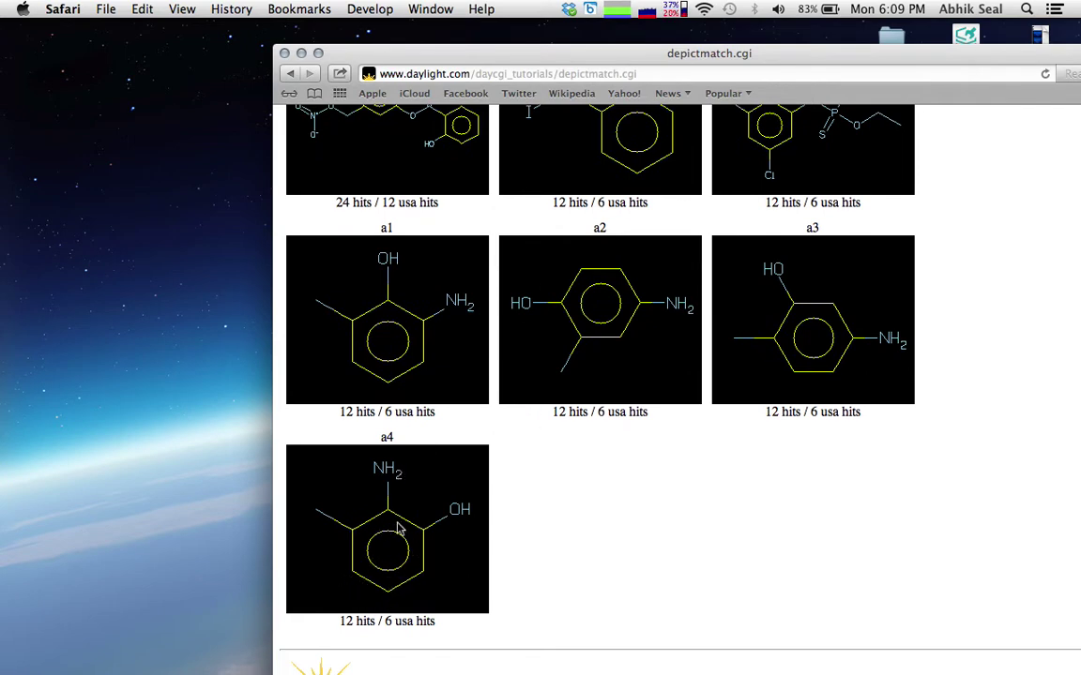
- Set the SMARTS pattern to C~N and run the depiction for the same molecules
scroll(393, 563, up, 20)
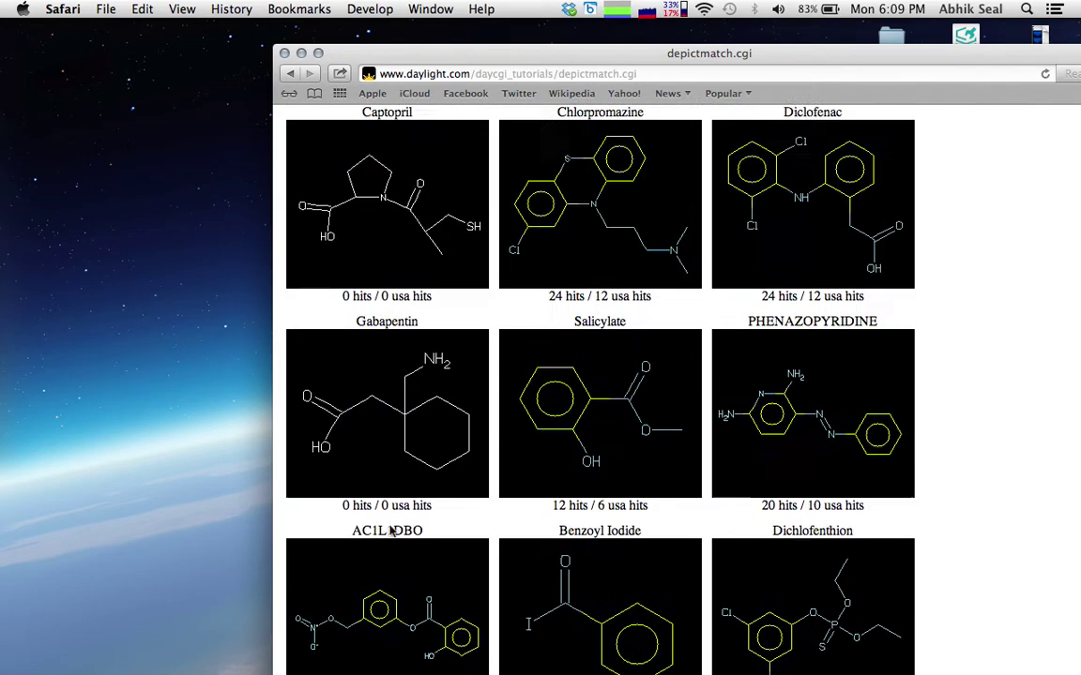
triple_click(333, 345)
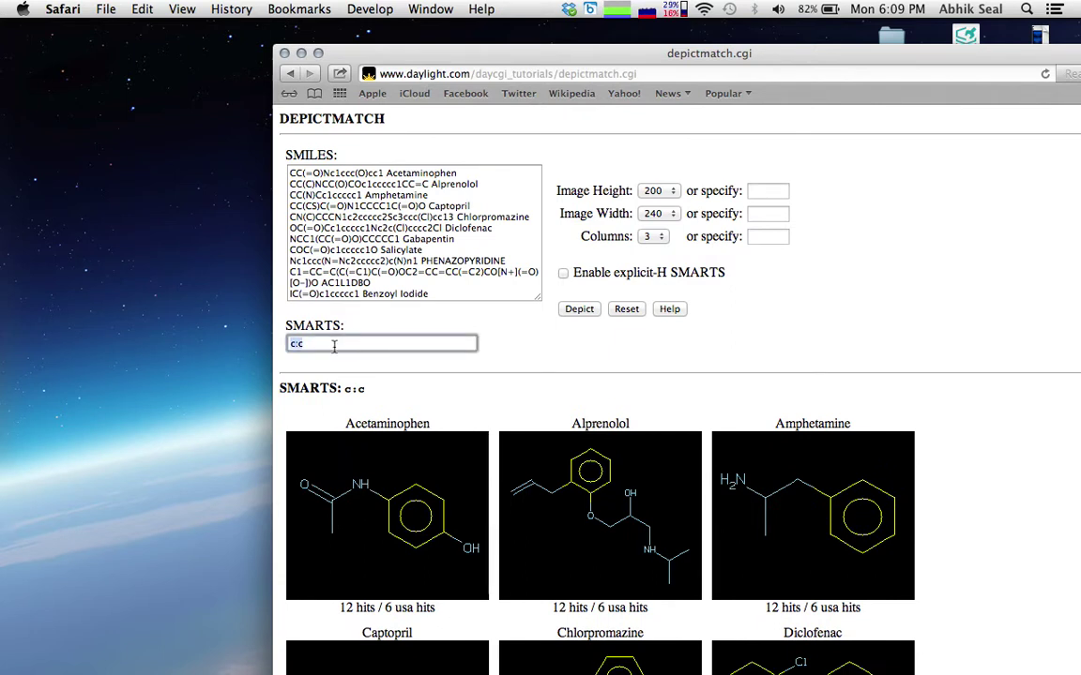
key(BackSpace)
text(C~N)
click(575, 311)
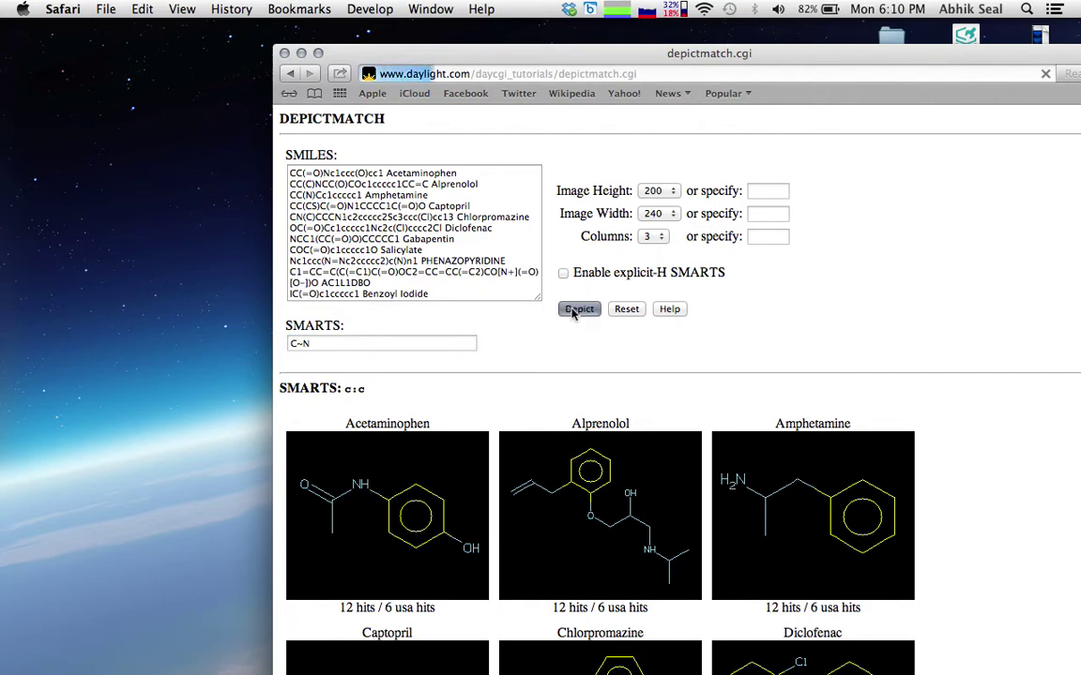
- Examine the highlighted carbon–nitrogen bonds and hit counts across the depicted molecules
scroll(560, 355, down, 2)
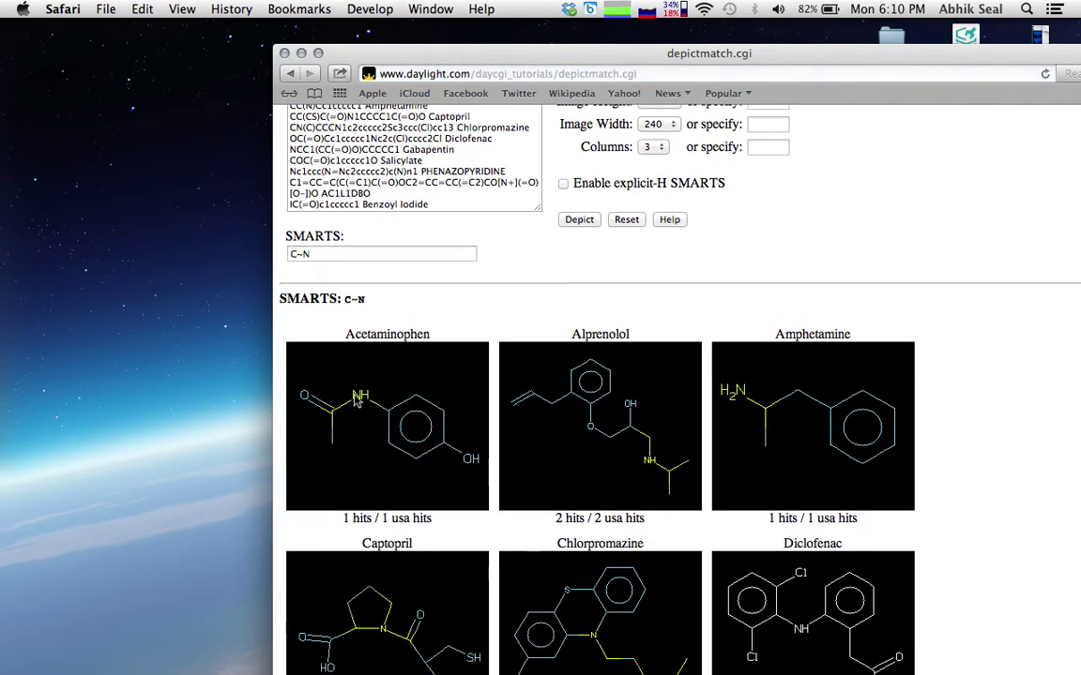
scroll(361, 368, down, 1)
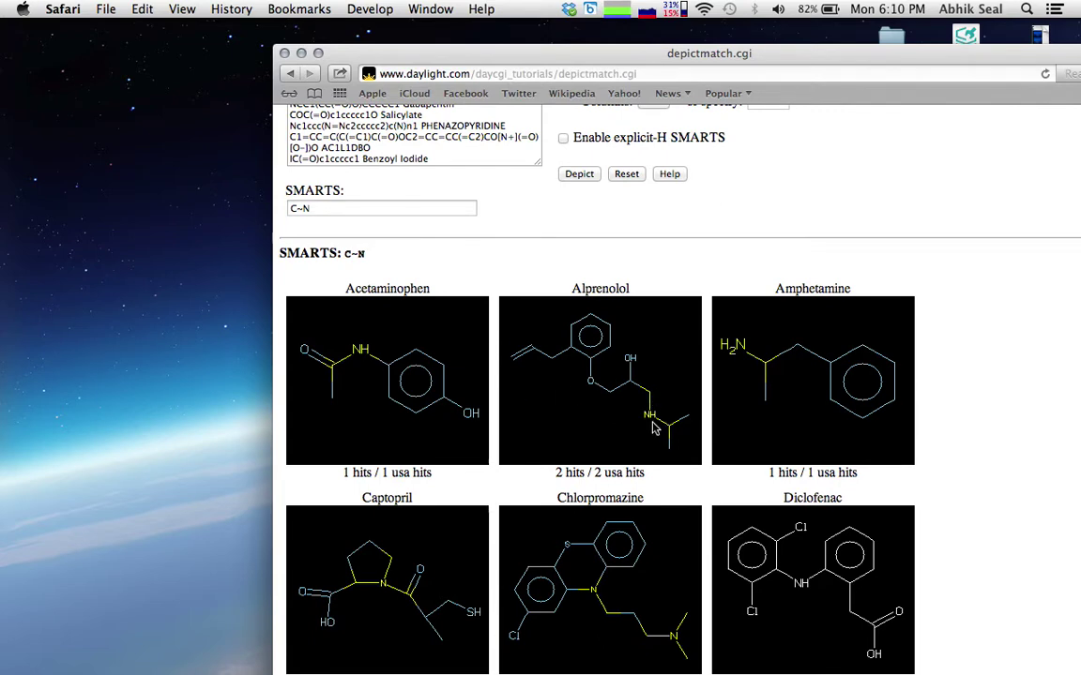
scroll(651, 413, down, 1)
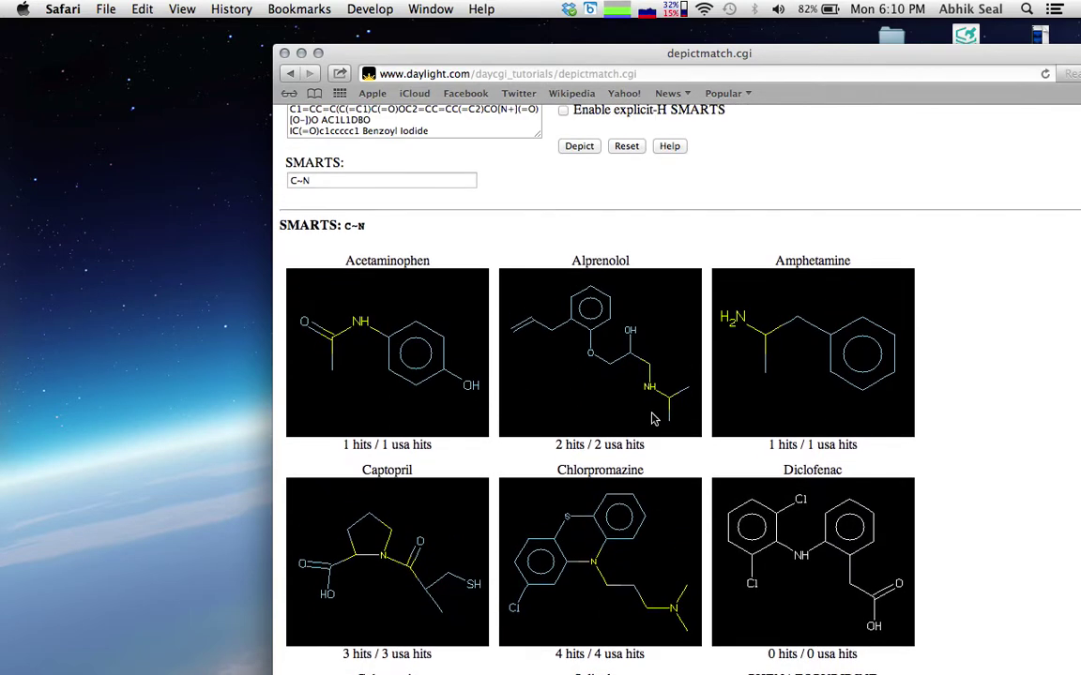
scroll(654, 420, down, 3)
scroll(654, 419, up, 3)
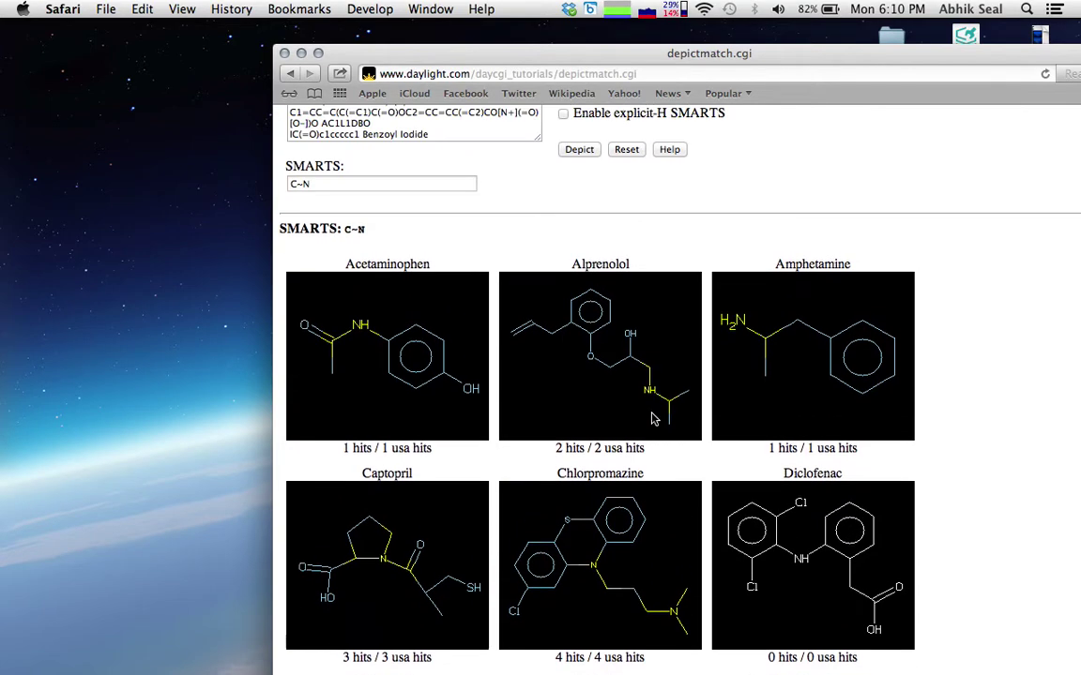
scroll(654, 419, down, 18)
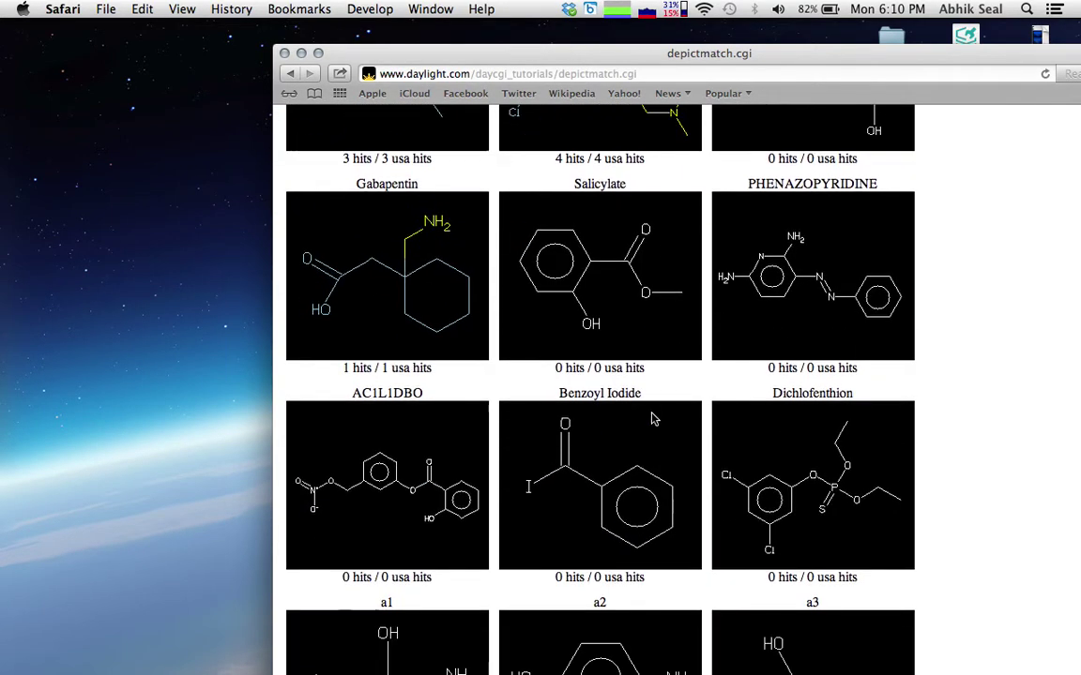
scroll(654, 419, up, 10)
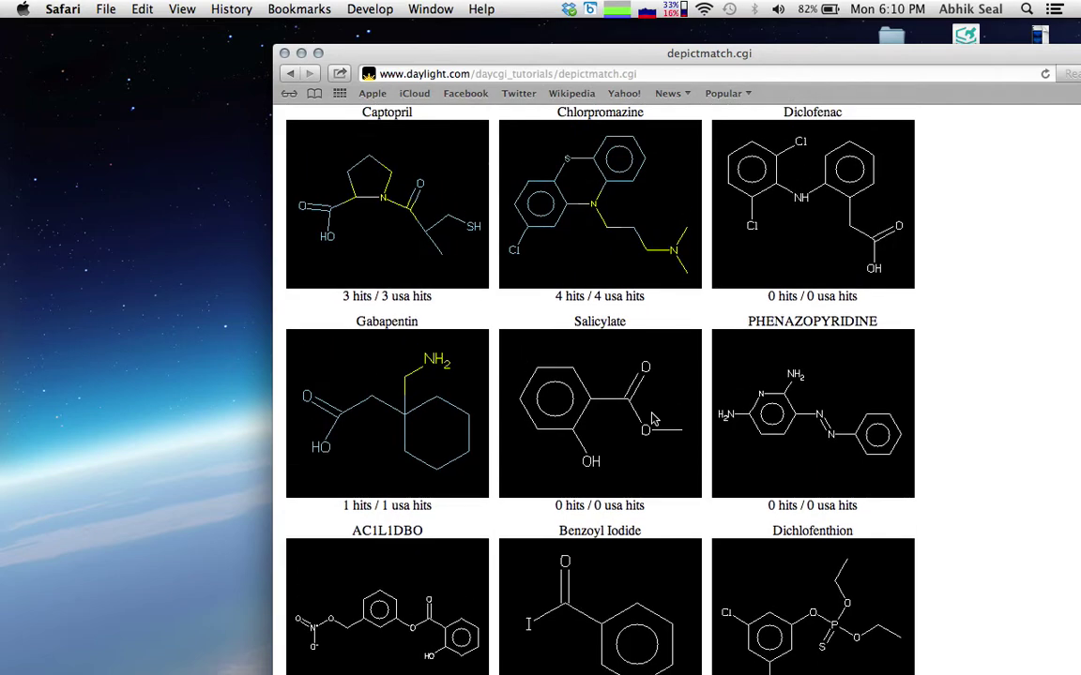
- Compare the C~N matches in Captopril, Chlorpromazine and Gabapentin with the remaining molecules through a3
scroll(654, 419, up, 3)
scroll(654, 420, down, 15)
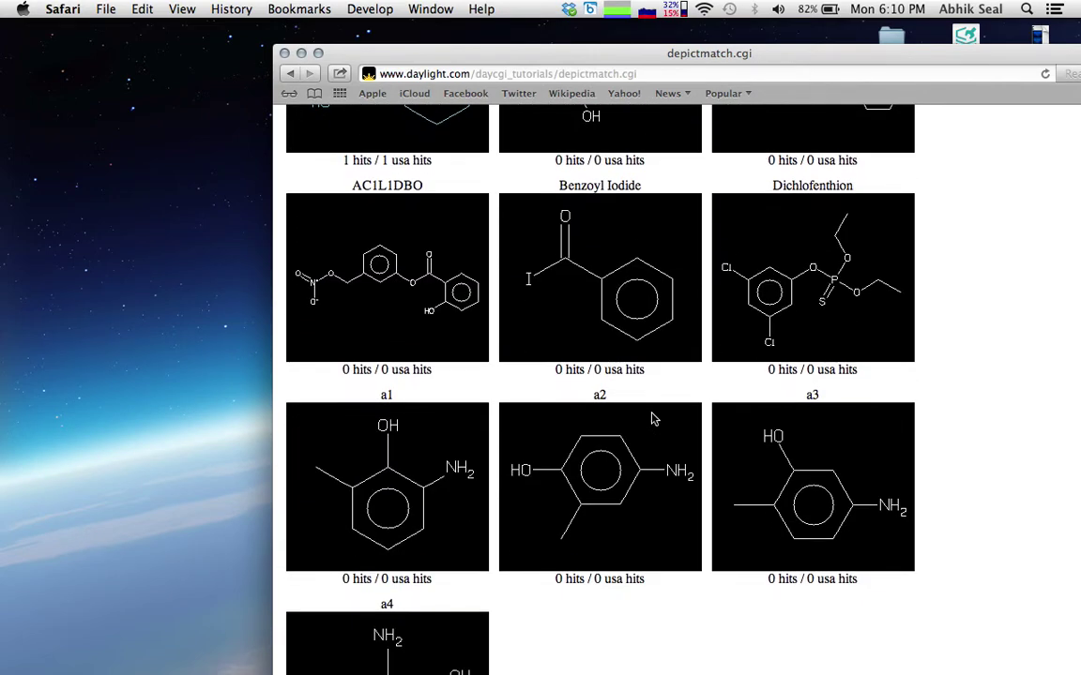
scroll(654, 419, up, 9)
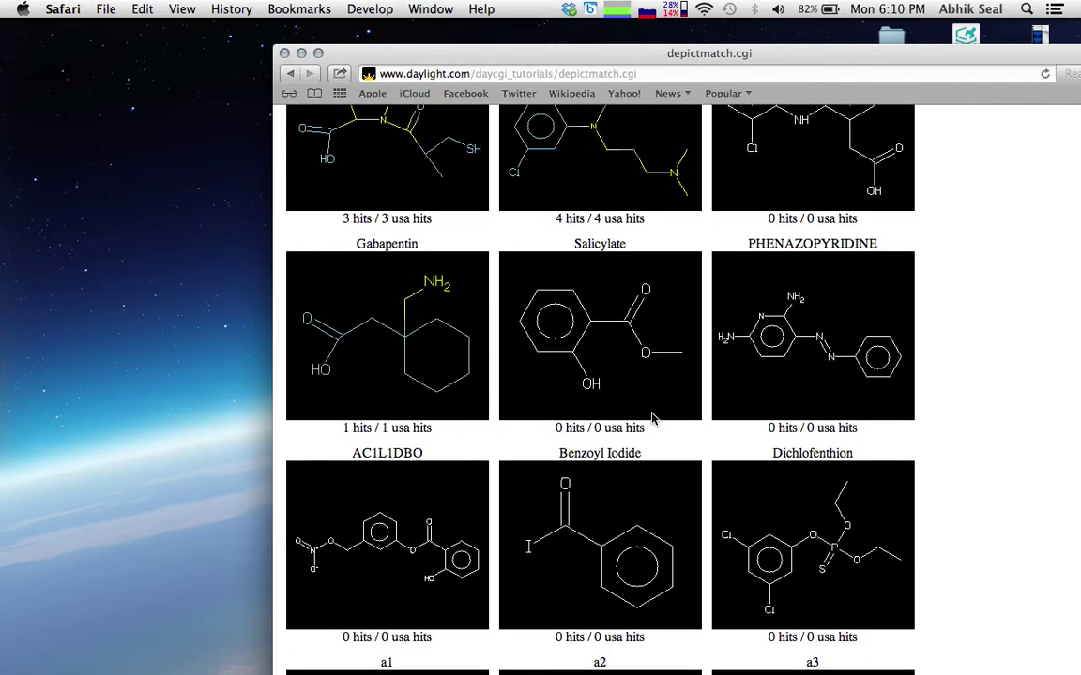
scroll(654, 420, down, 9)
scroll(654, 419, up, 20)
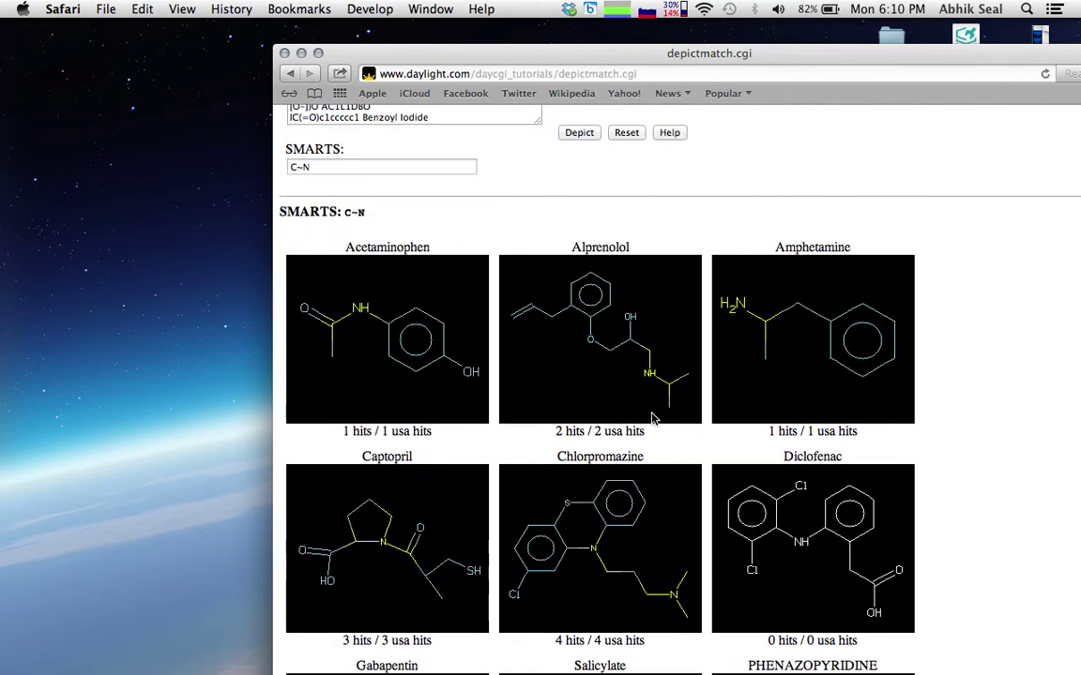
scroll(654, 419, up, 3)
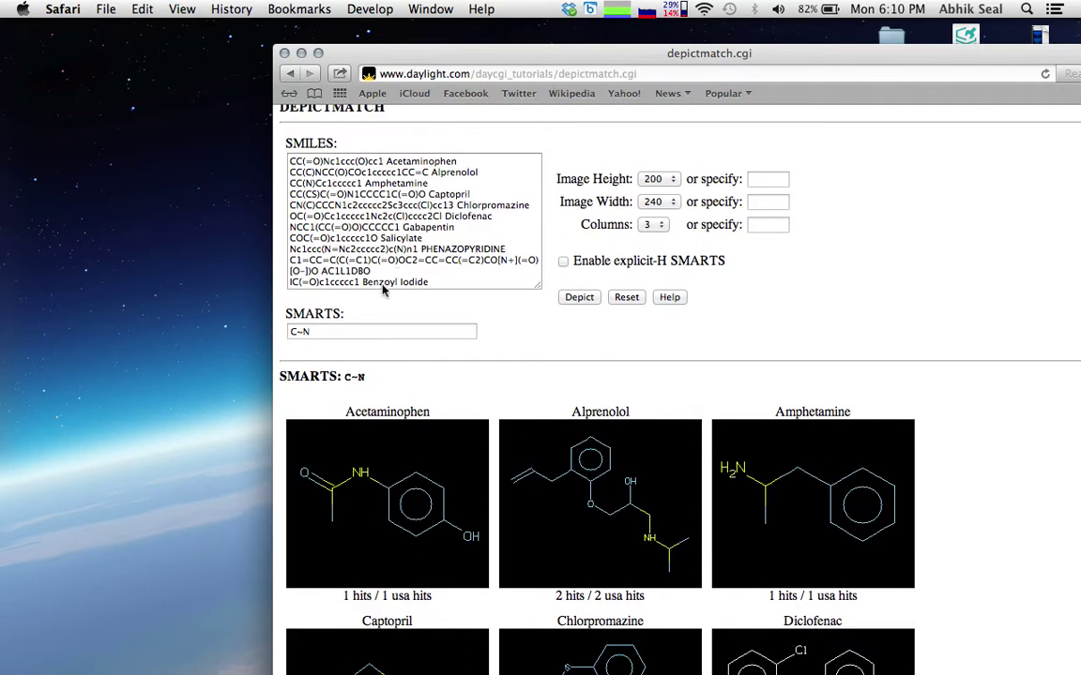
- Replace the SMARTS pattern with *C(=O)O and depict the molecules with it
click(339, 332)
key(BackSpace)
key(BackSpace)
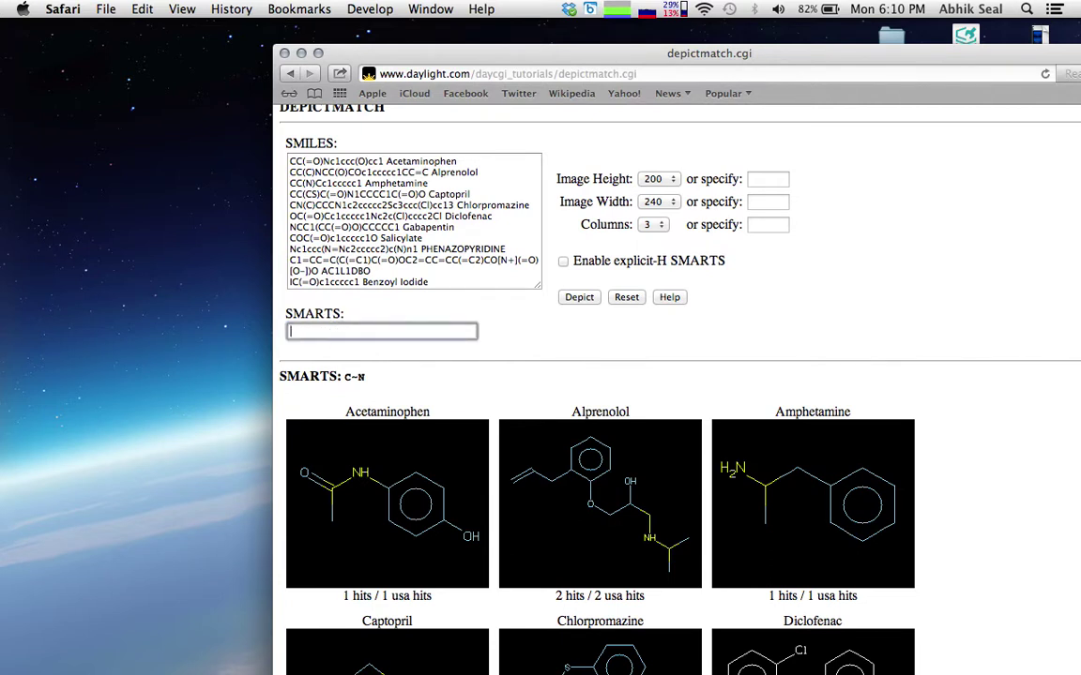
text(*)
text(C(=O)O)
click(578, 296)
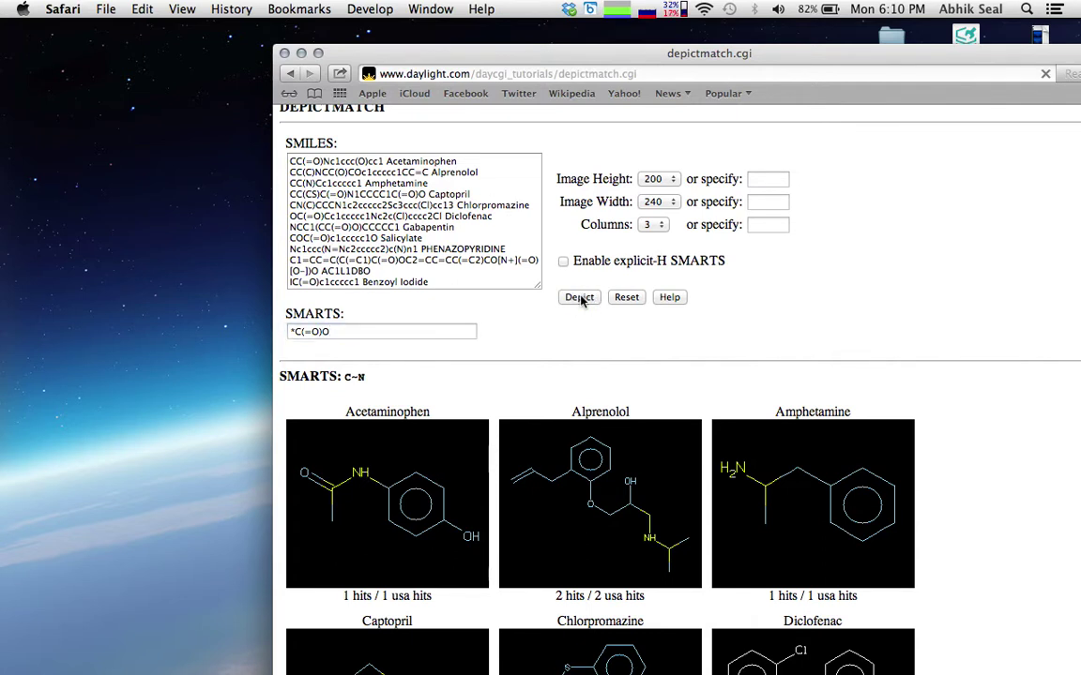
- Examine which molecules have a highlighted carboxyl or ester group for *C(=O)O, from Acetaminophen down to a4
scroll(571, 364, down, 8)
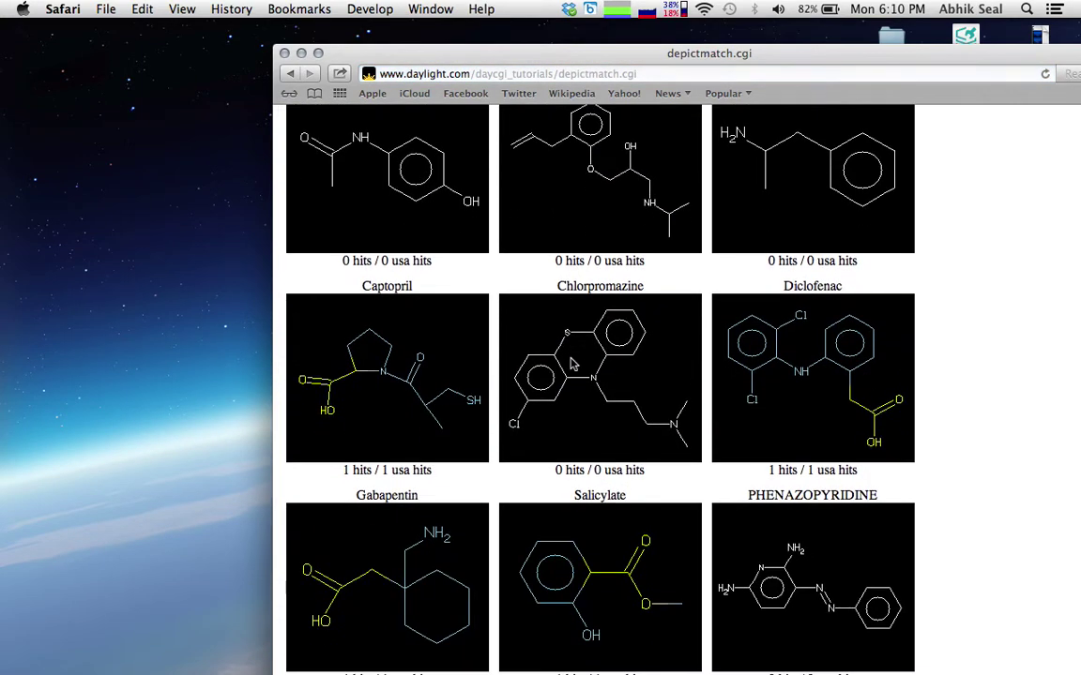
scroll(541, 377, up, 3)
scroll(541, 377, down, 7)
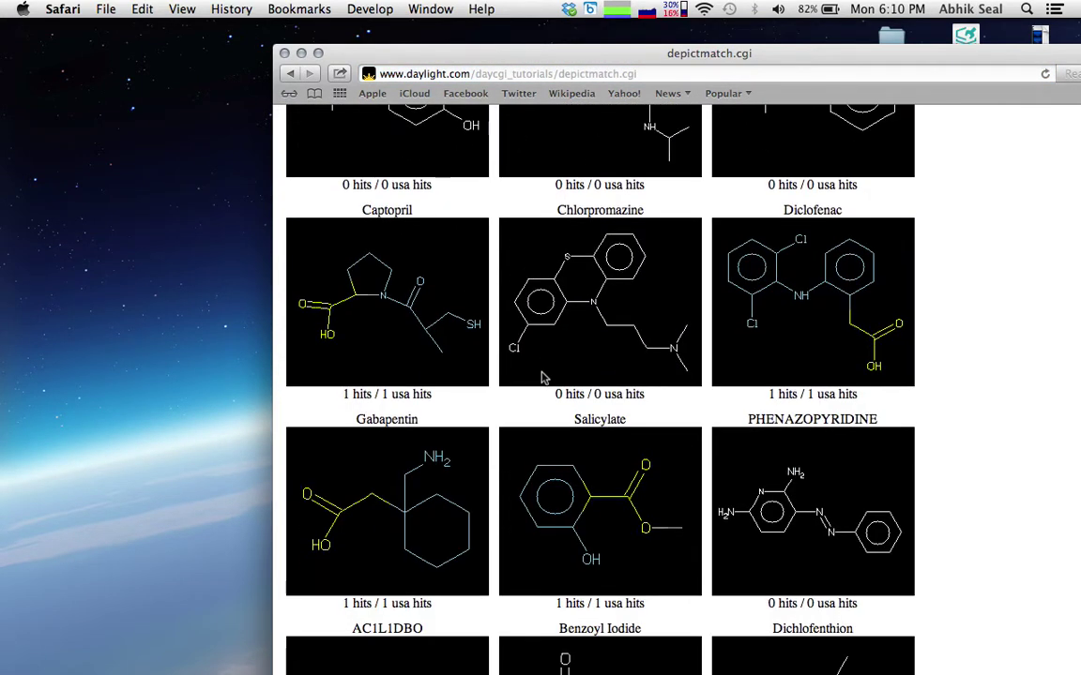
scroll(542, 377, up, 12)
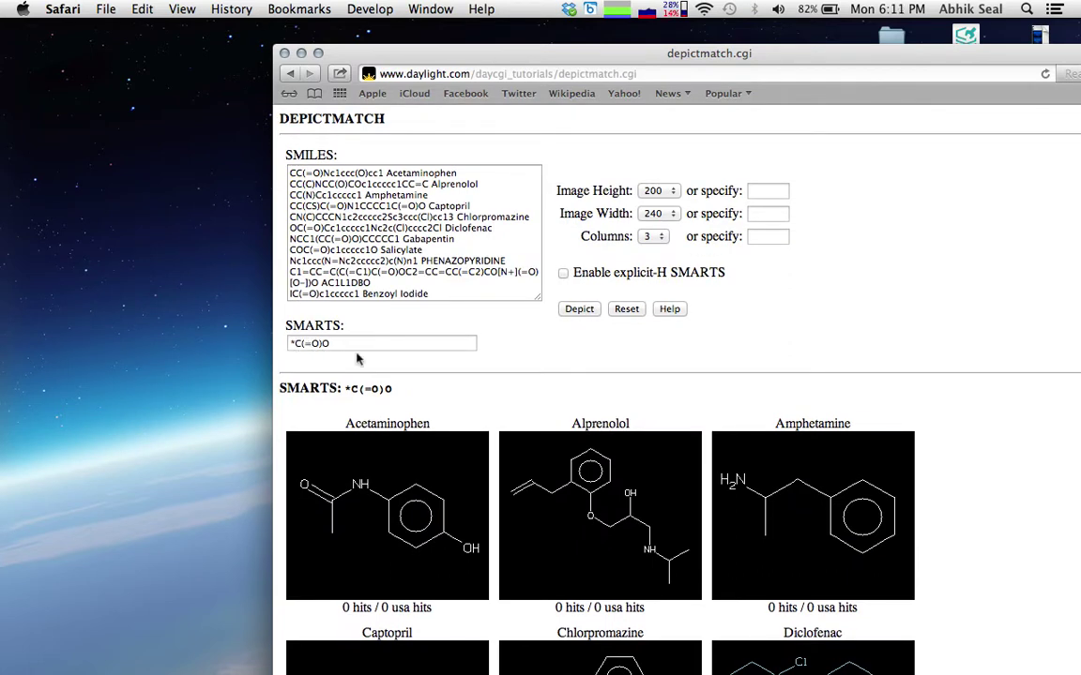
scroll(357, 359, down, 10)
scroll(356, 359, up, 10)
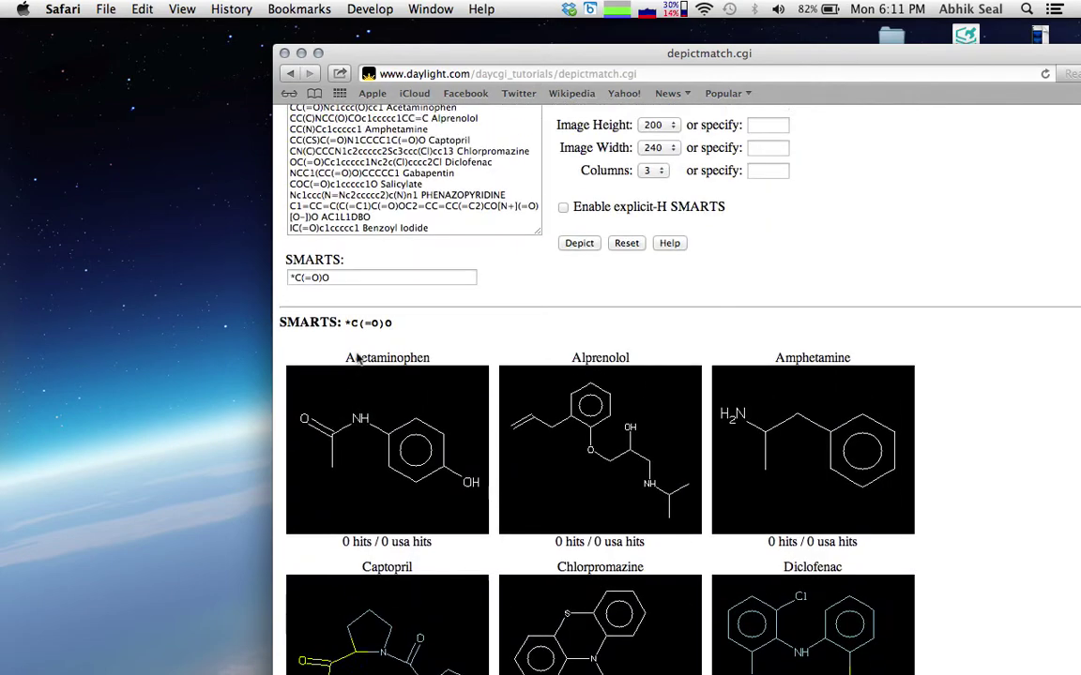
scroll(356, 359, down, 15)
scroll(356, 359, up, 10)
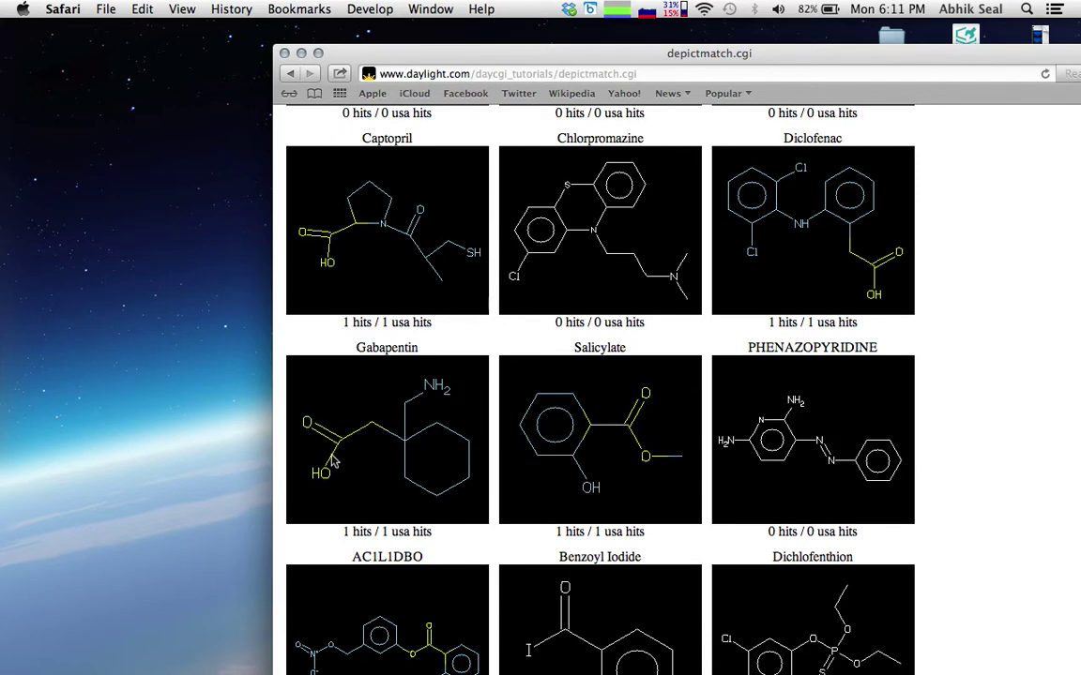
scroll(334, 460, up, 5)
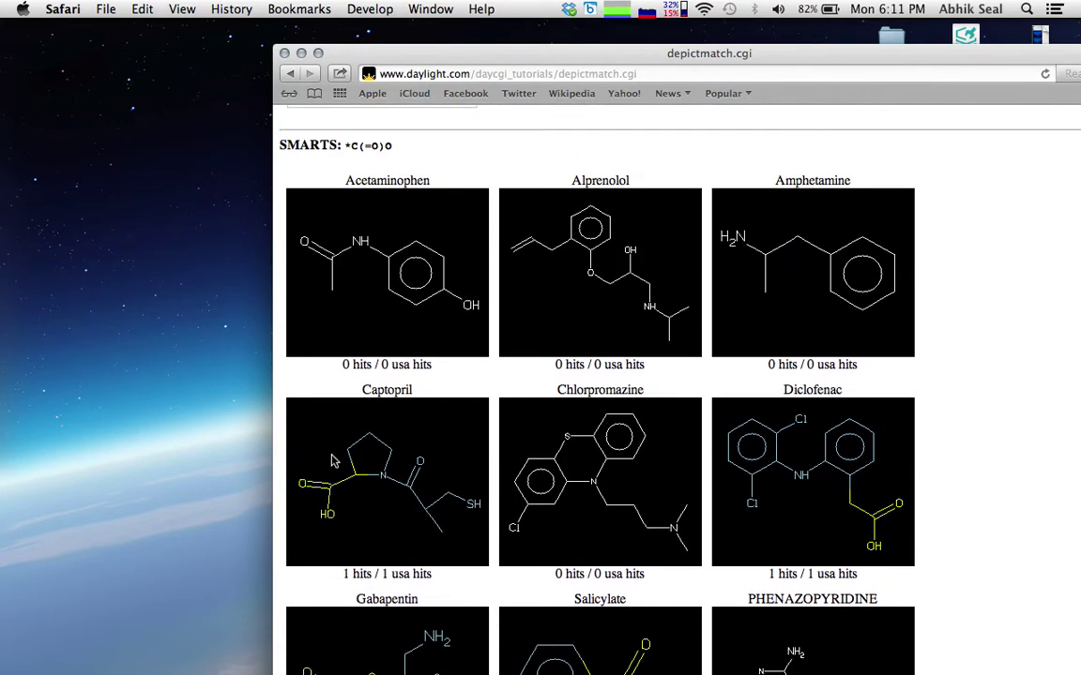
scroll(333, 460, down, 5)
scroll(333, 460, down, 3)
scroll(333, 460, down, 5)
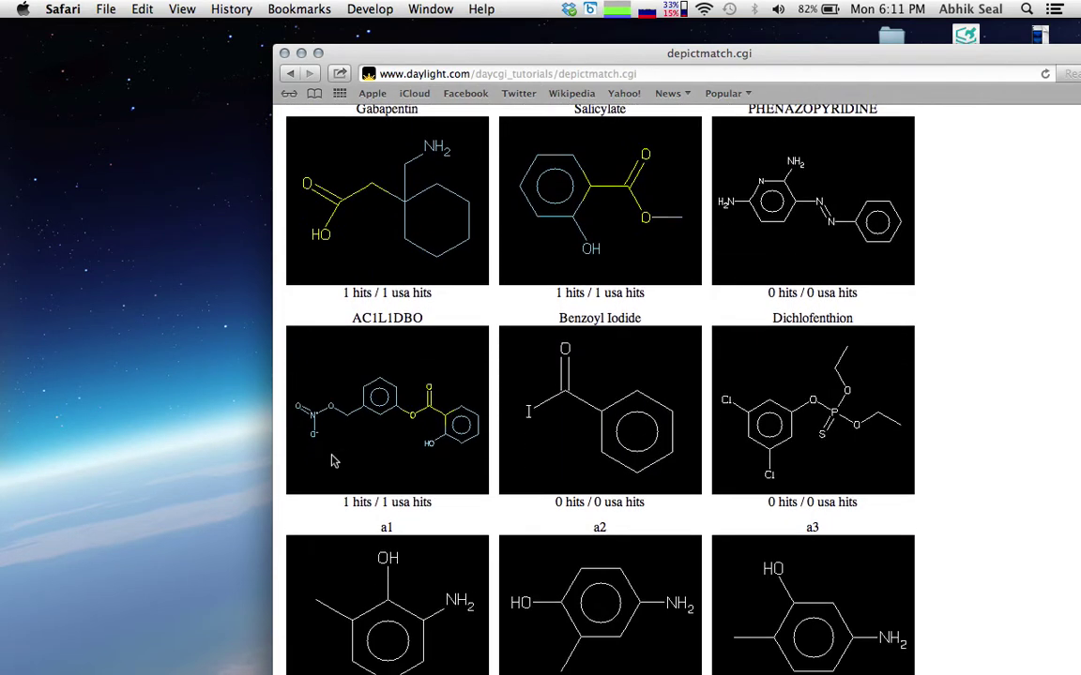
scroll(333, 460, down, 4)
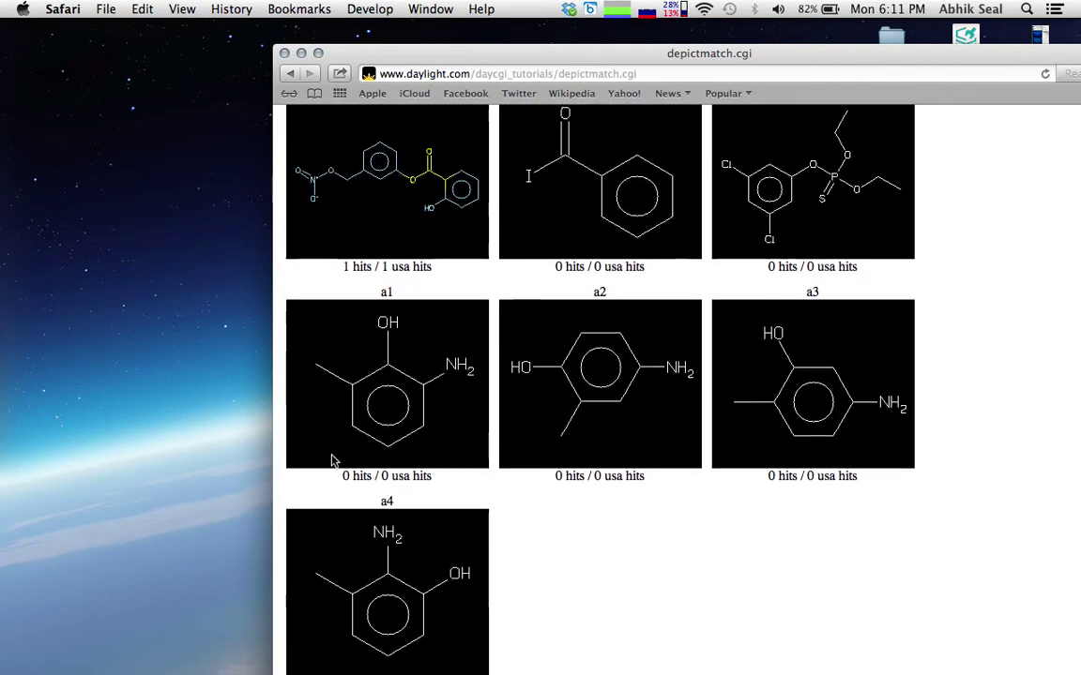
- Replace the leading wildcard with R so the SMARTS pattern reads RC(=O)O, and run the depiction
scroll(332, 461, up, 10)
scroll(333, 460, up, 9)
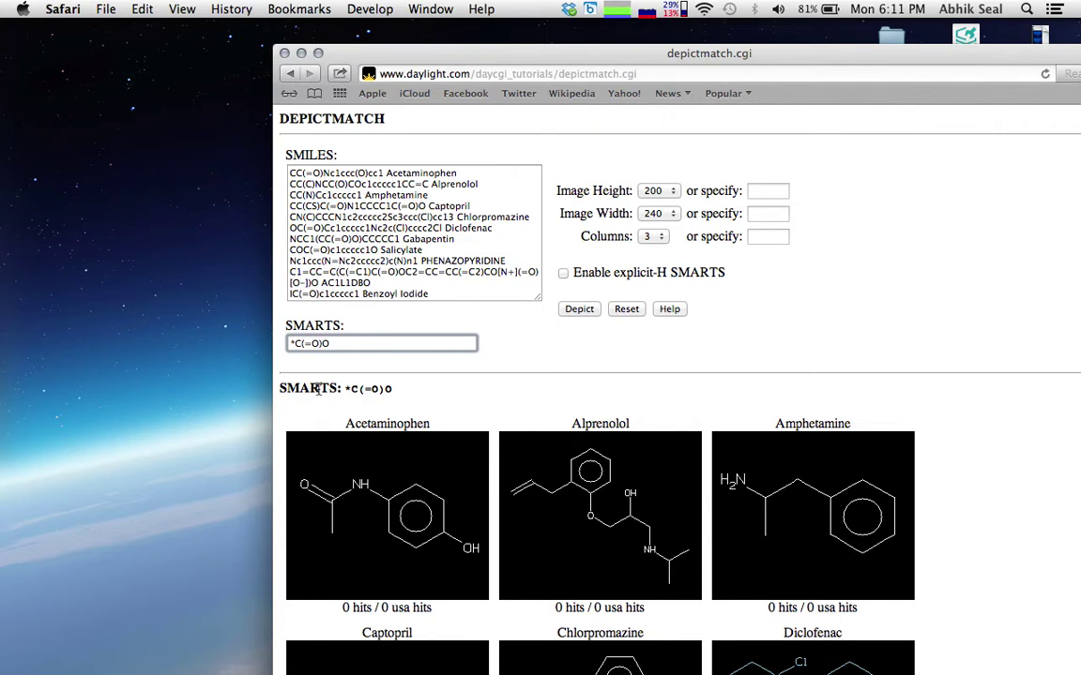
key(BackSpace)
key(BackSpace)
text(RC)
click(579, 309)
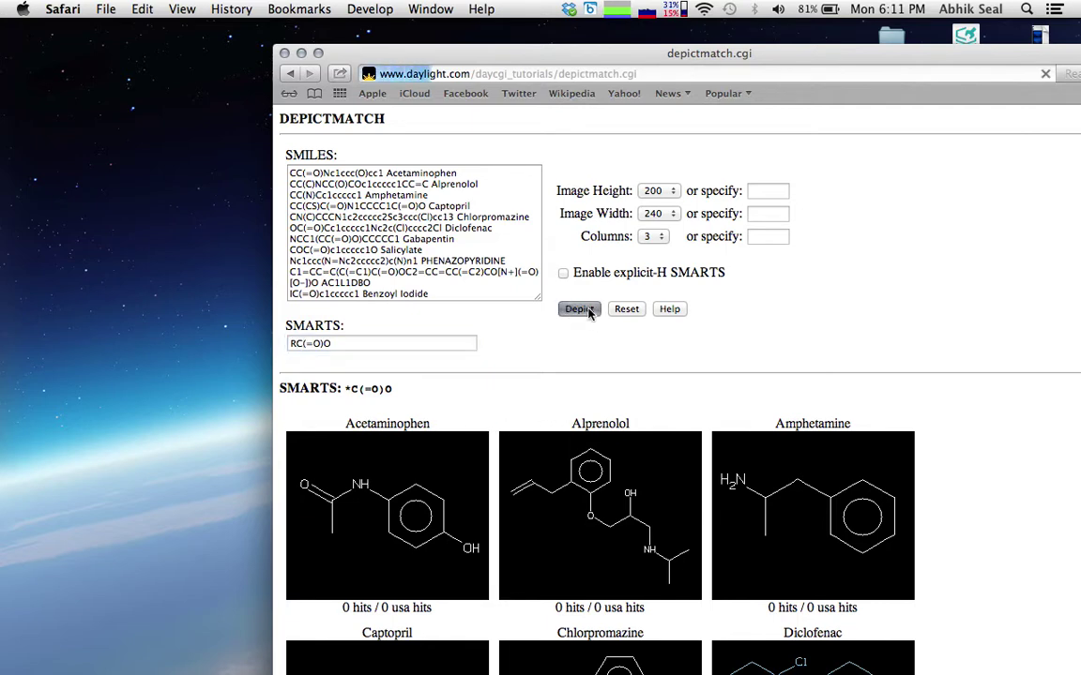
- Examine the RC(=O)O matches for ring-attached carboxyl and ester groups in Captopril, Salicylate, AC1L1DBO and the other molecules
scroll(581, 399, down, 2)
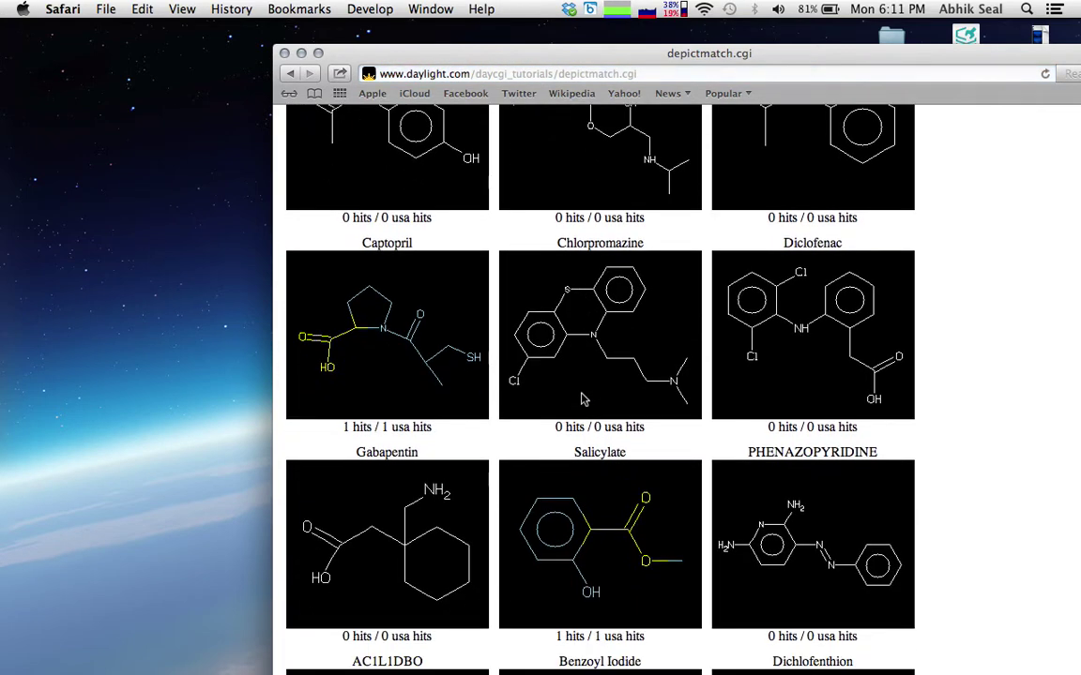
scroll(545, 379, up, 5)
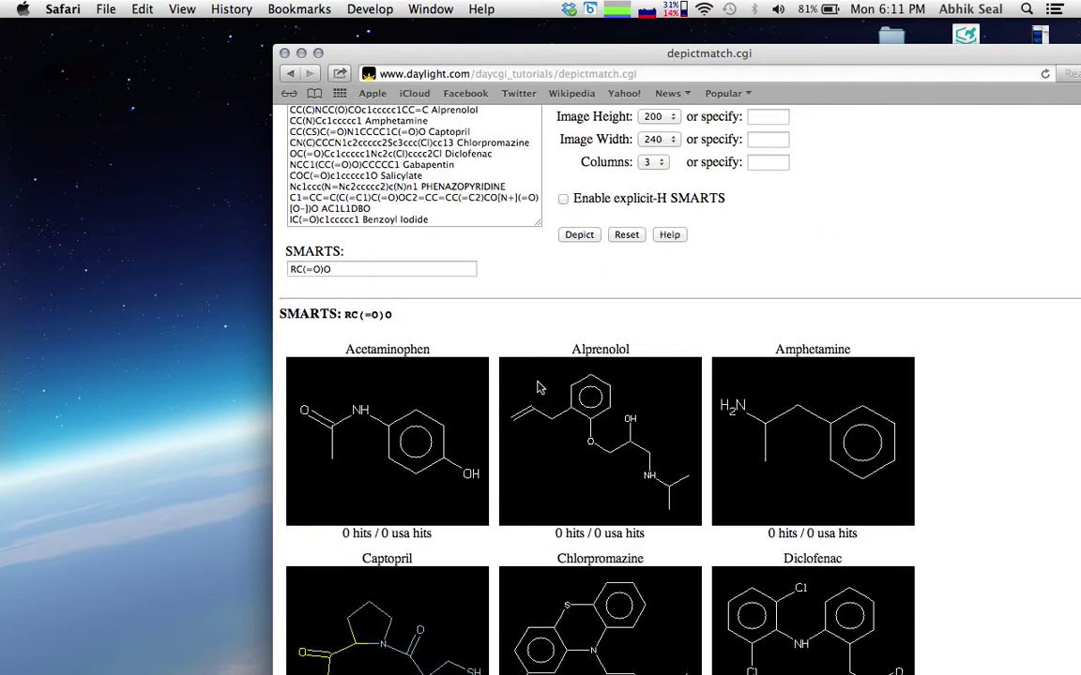
scroll(539, 387, down, 3)
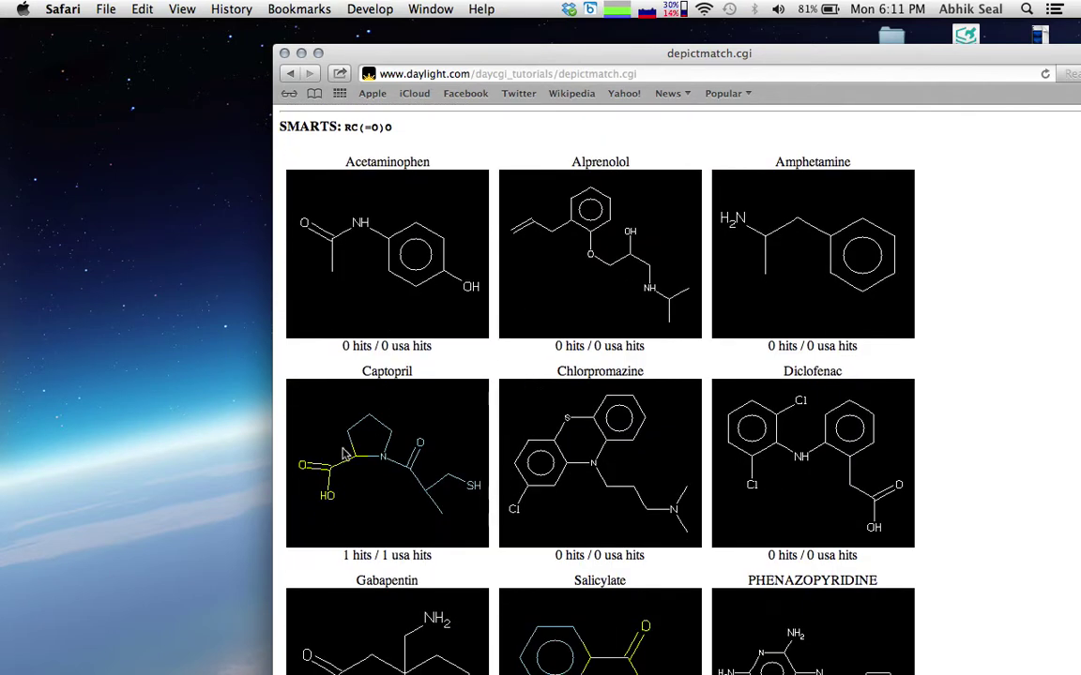
scroll(333, 422, down, 4)
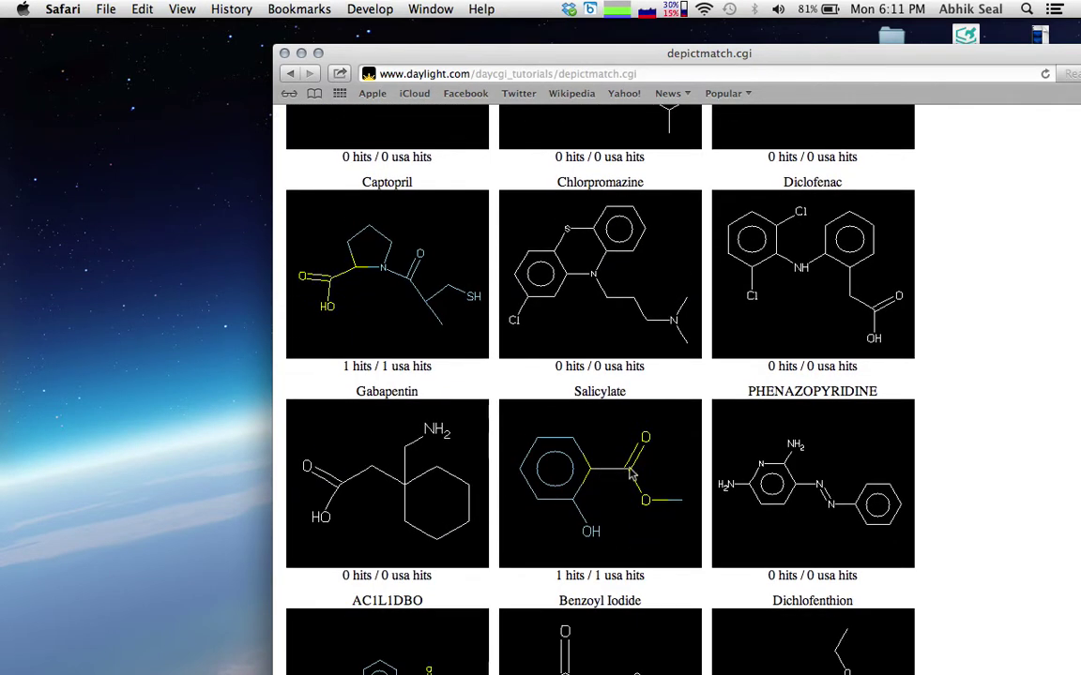
scroll(646, 472, down, 5)
scroll(548, 464, down, 4)
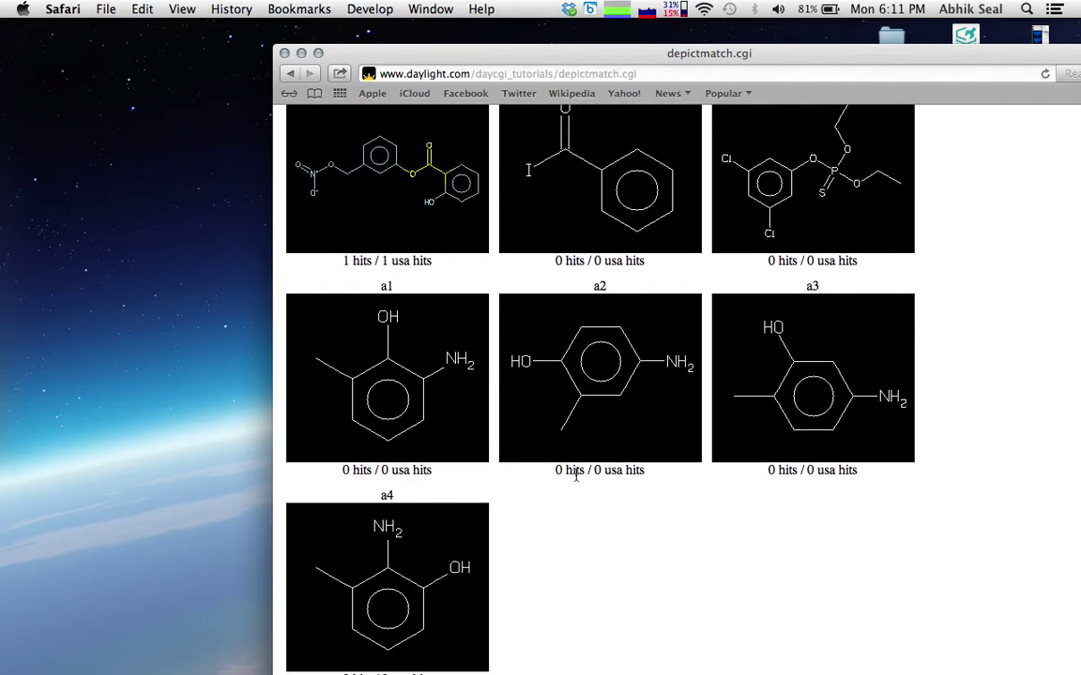
scroll(574, 476, up, 5)
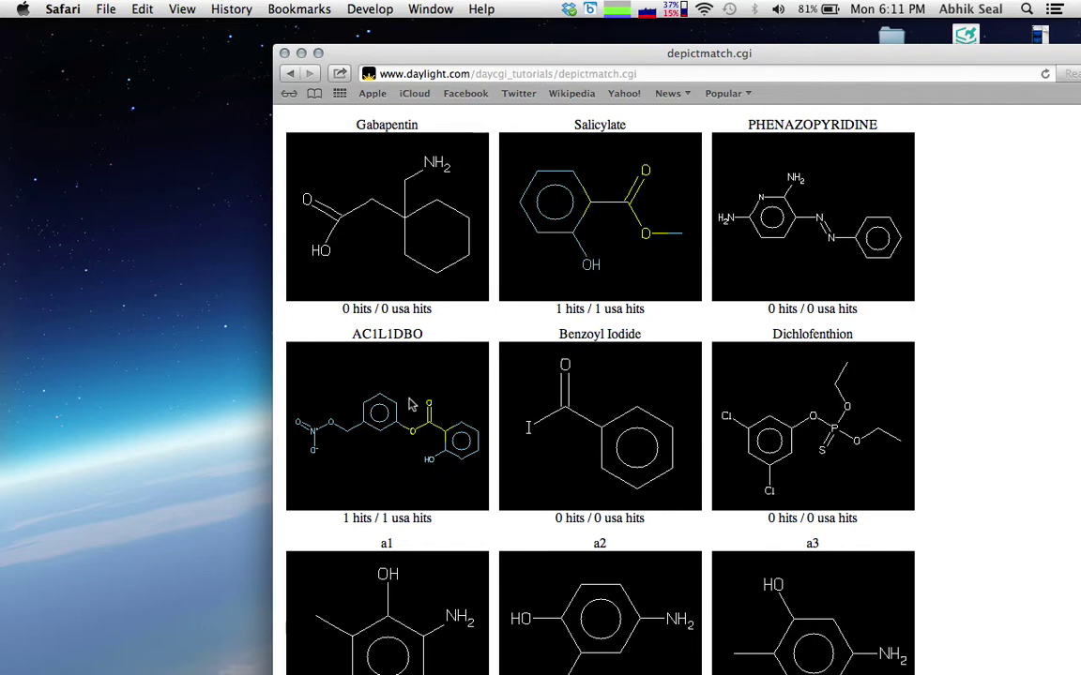
- Replace the SMARTS pattern with [CX3(=[OX1])C and run the depiction
scroll(412, 394, up, 6)
scroll(410, 403, up, 6)
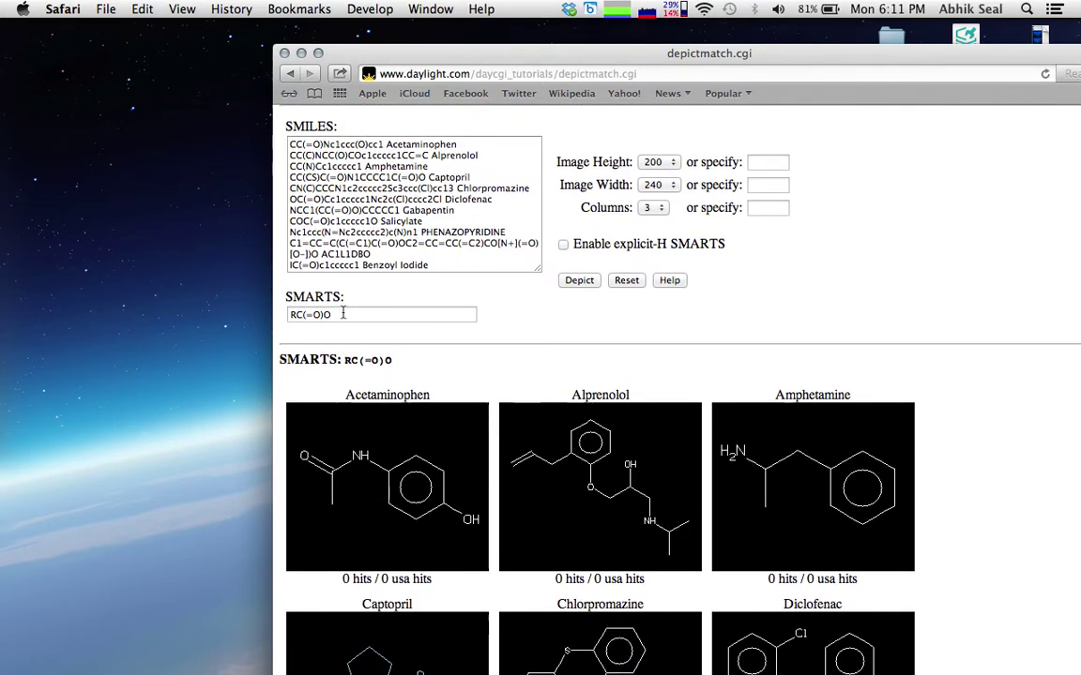
click(343, 315)
key(BackSpace)
key(BackSpace)
key(BackSpace)
key(BackSpace)
key(BackSpace)
key(BackSpace)
key(BackSpace)
text([)
key(BackSpace)
text(CX3)
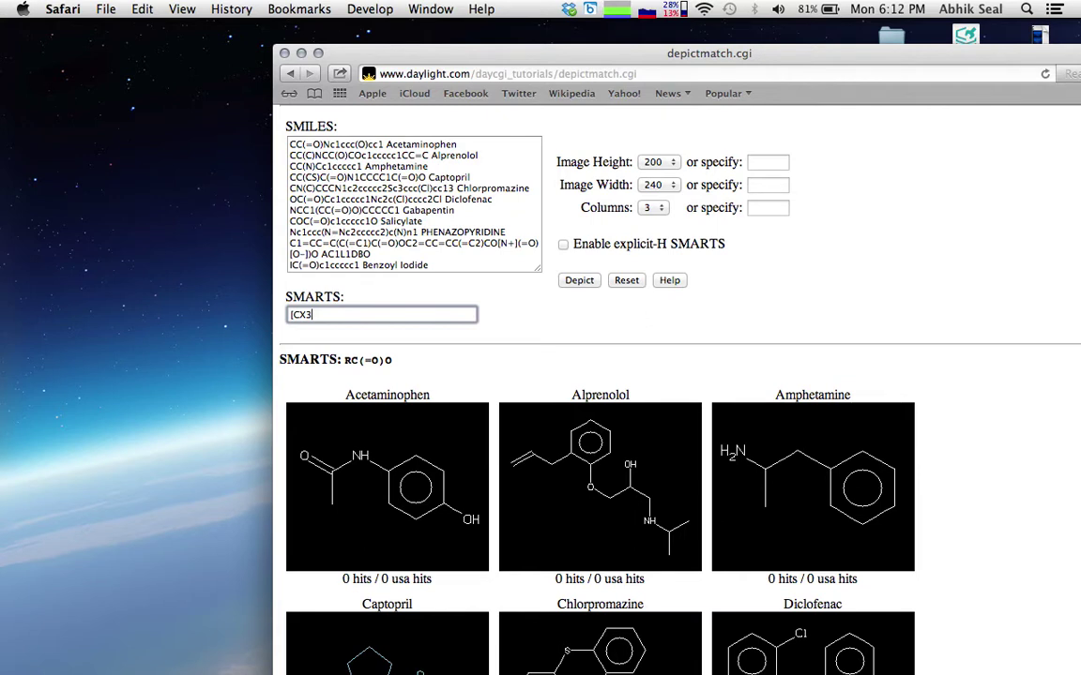
text((=O)
text([O)
text(X1)
text(])C)
drag(376, 311, 282, 307)
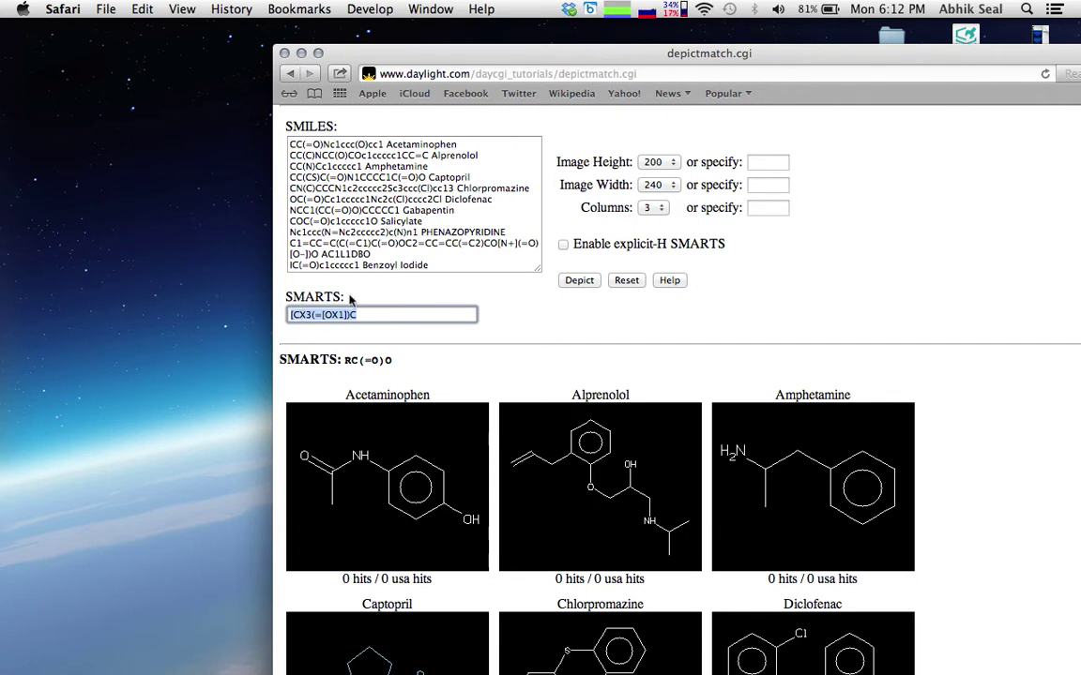
click(574, 279)
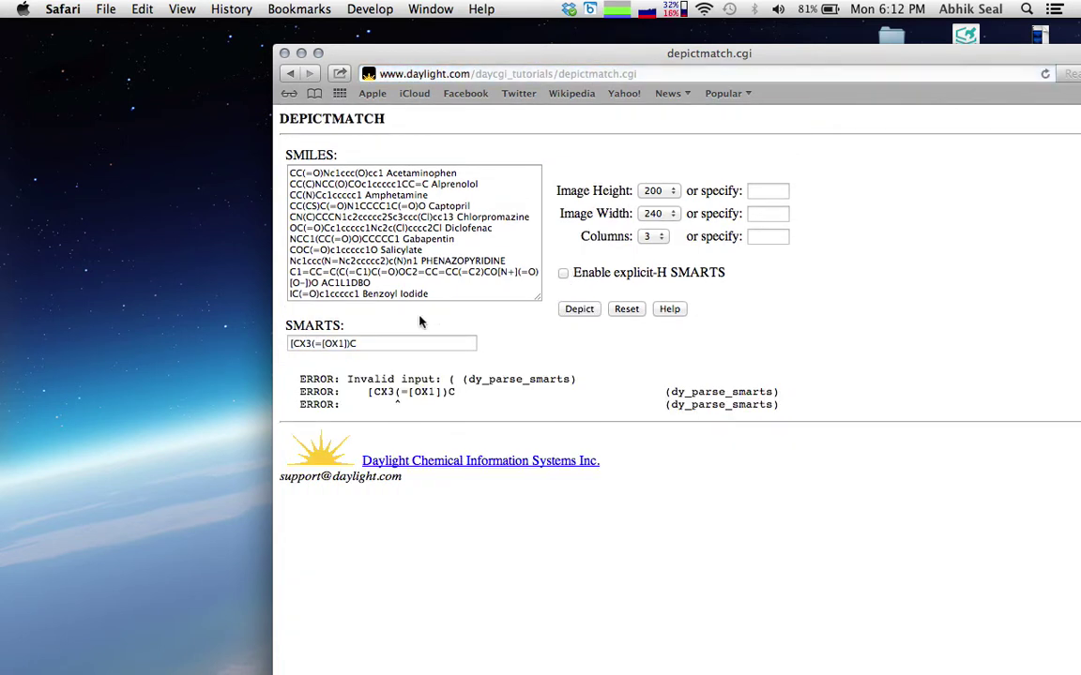
- Close the bracket after CX3 so the pattern reads [CX3](=[OX1])C, and depict the molecules again
click(304, 343)
text(])
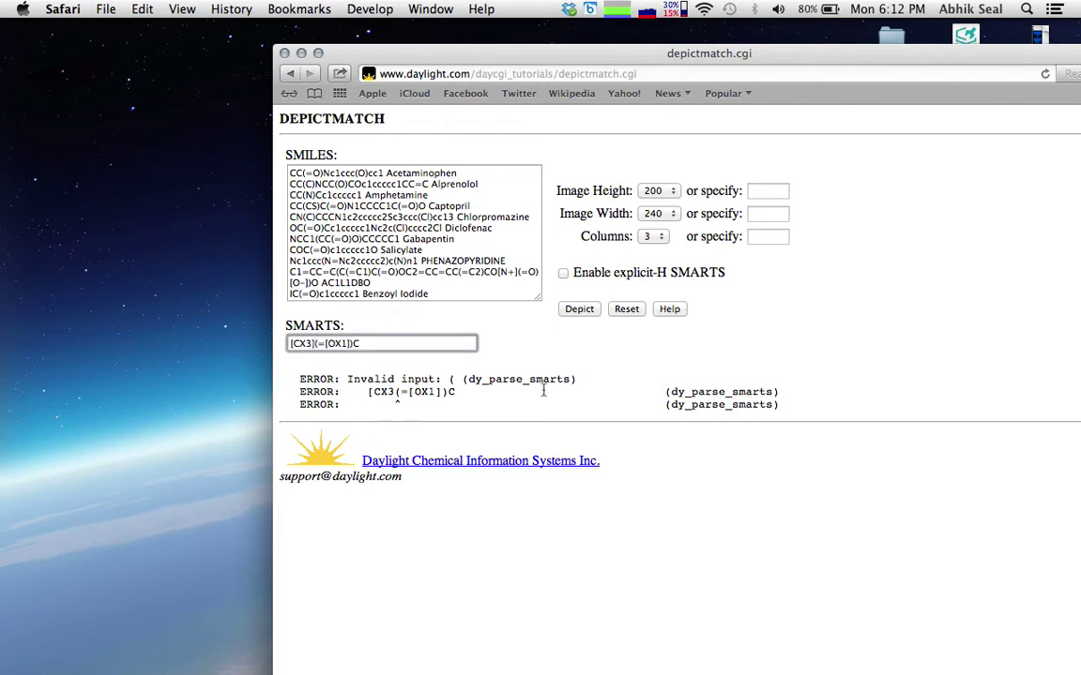
click(590, 311)
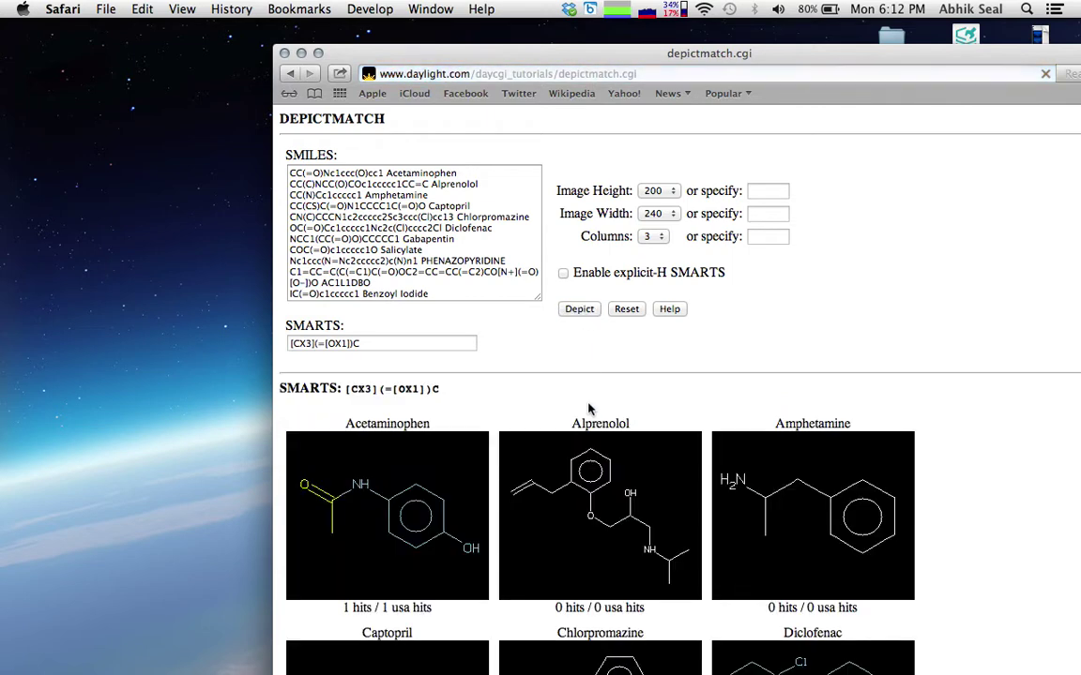
- Review the highlighted carbonyl matches and hit counts for [CX3](=[OX1])C across the depicted molecules
scroll(590, 409, down, 3)
scroll(532, 367, up, 1)
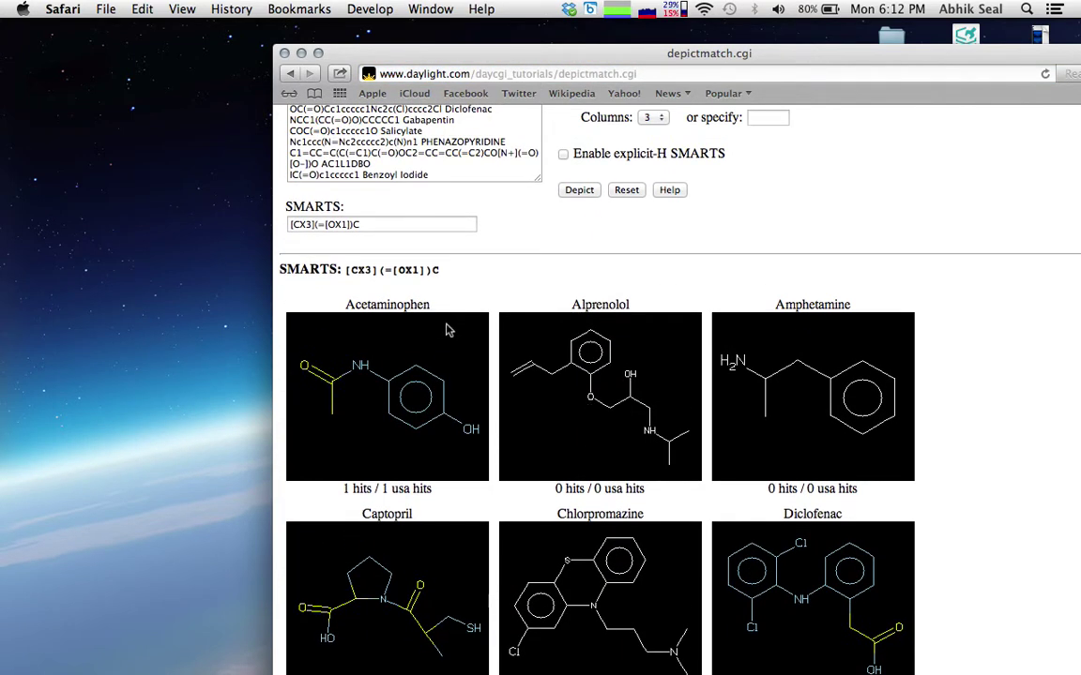
scroll(450, 324, down, 5)
scroll(448, 329, down, 15)
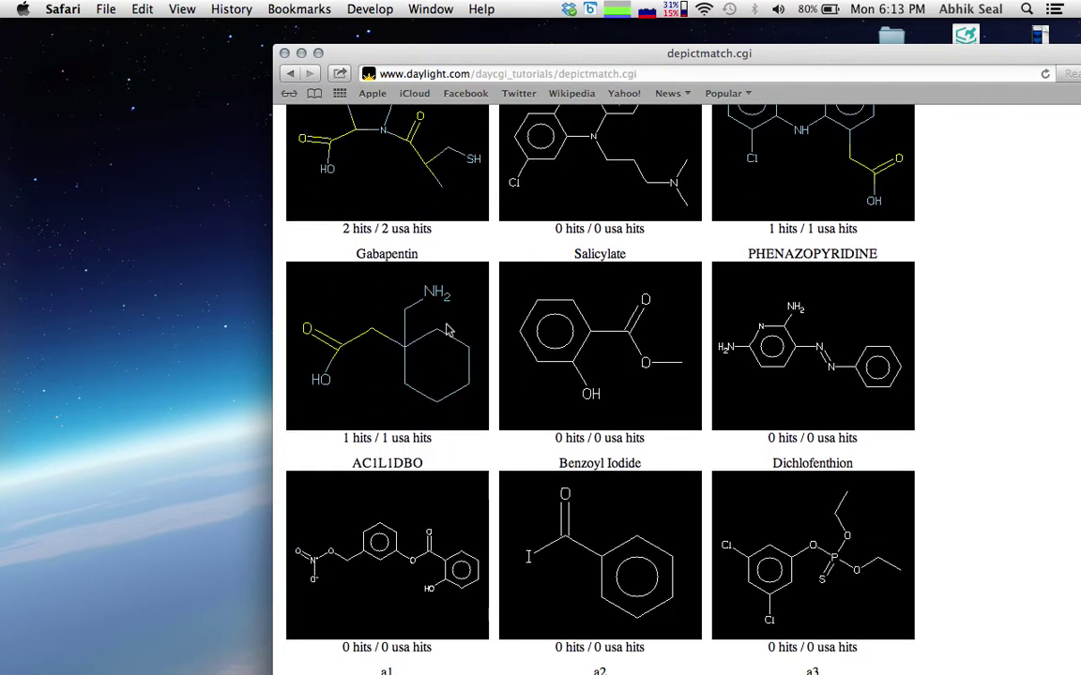
scroll(447, 329, up, 15)
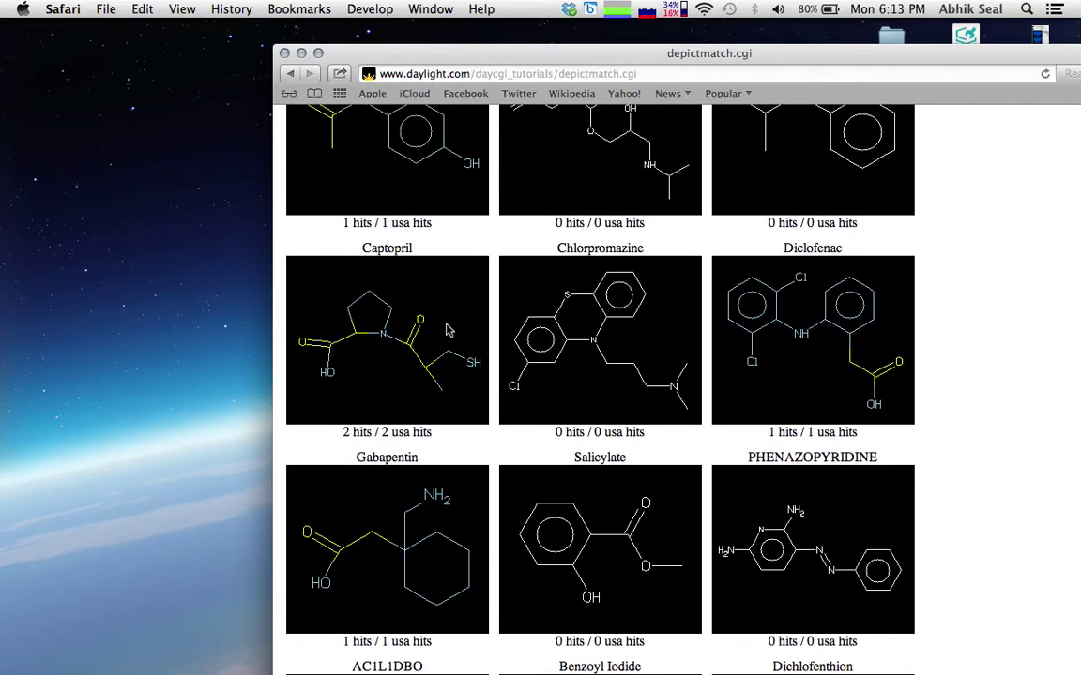
scroll(447, 329, up, 4)
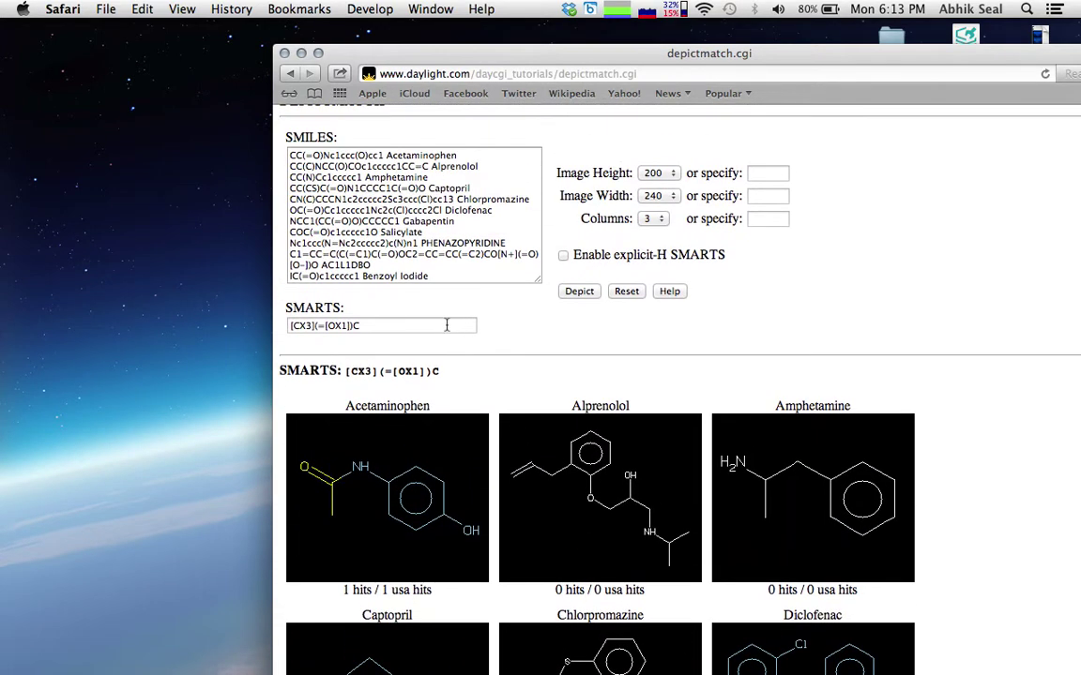
drag(422, 372, 343, 372)
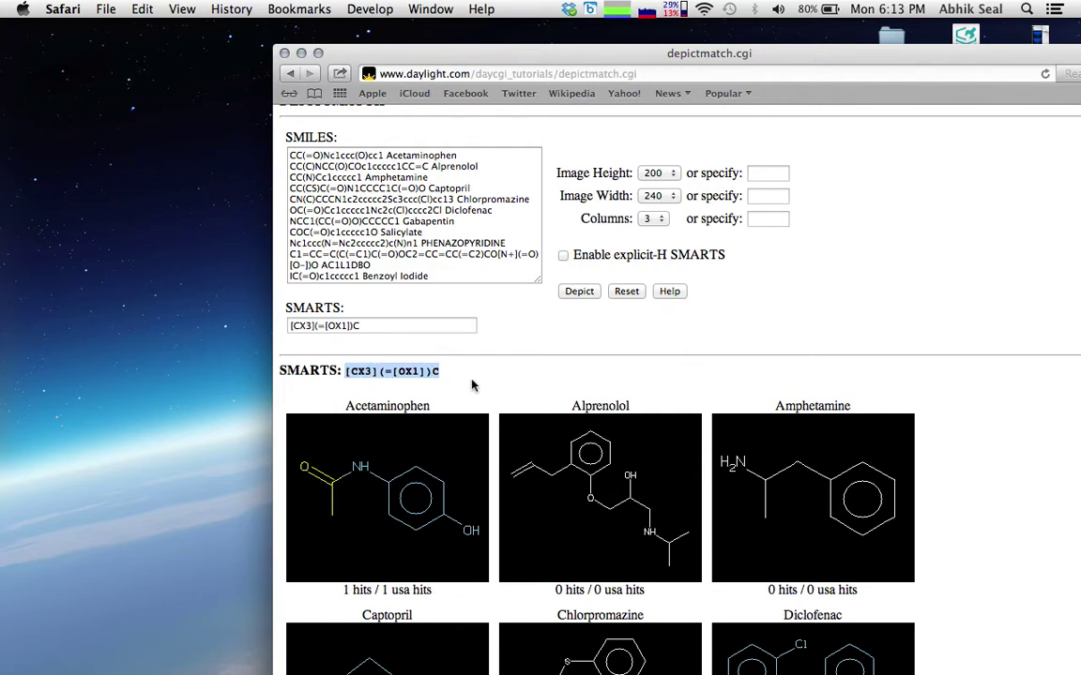
- Change the SMARTS pattern to [CX3](=O)[O-] and depict the molecules
triple_click(366, 327)
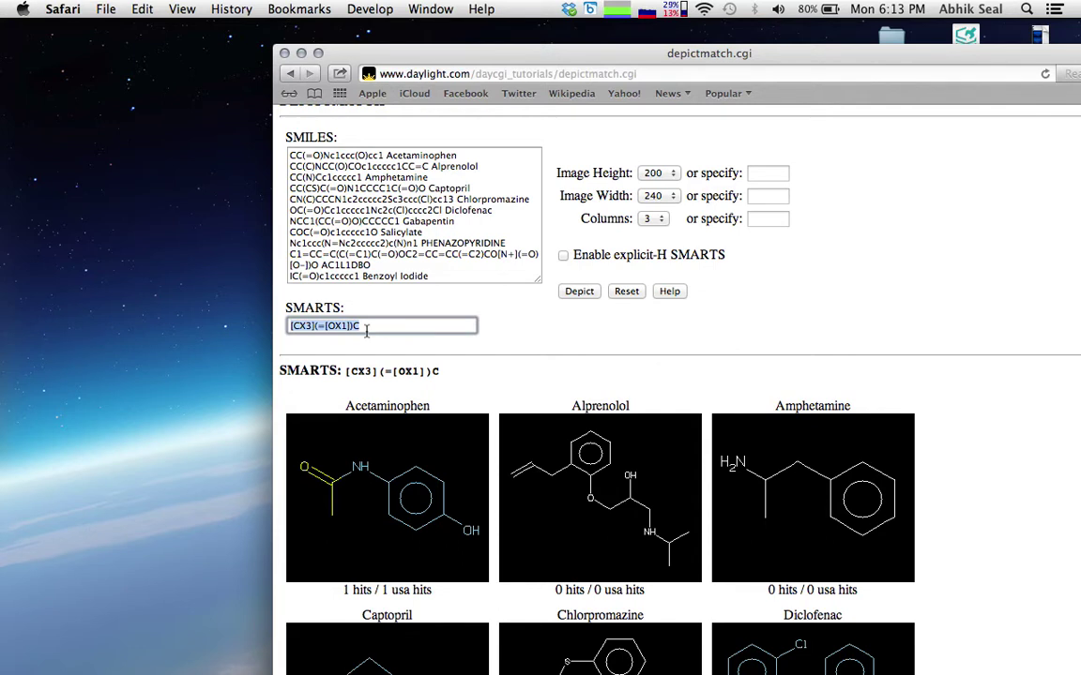
key(Right)
key(BackSpace)
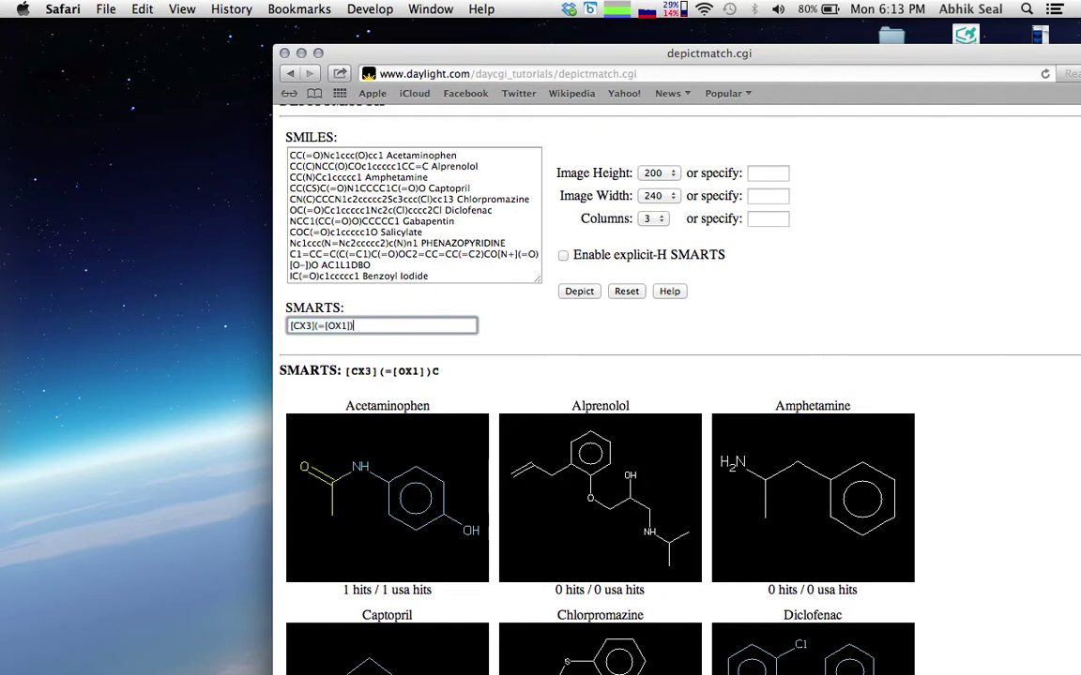
key(BackSpace)
key(BackSpace)
key(BackSpace)
key(BackSpace)
key(BackSpace)
key(Down)
text((=O)[O-)
click(309, 326)
click(576, 291)
- Check all depicted molecules, from Acetaminophen through a3, for carboxylate matches to [CX3](=O)[O-]
scroll(576, 292, down, 10)
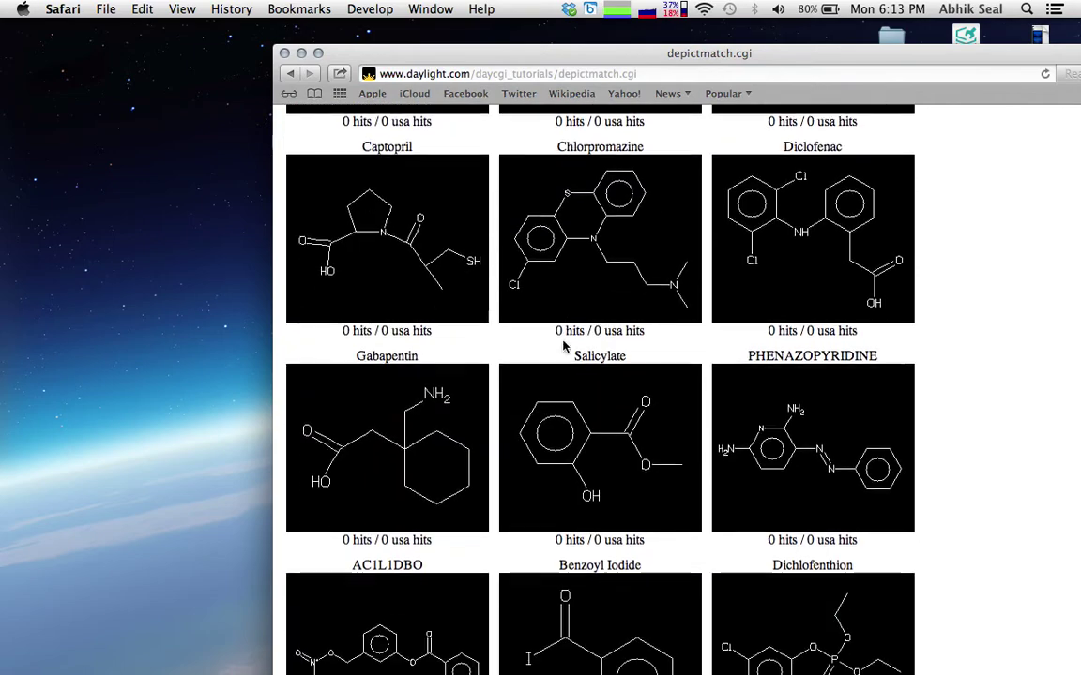
scroll(562, 347, down, 3)
scroll(563, 347, up, 10)
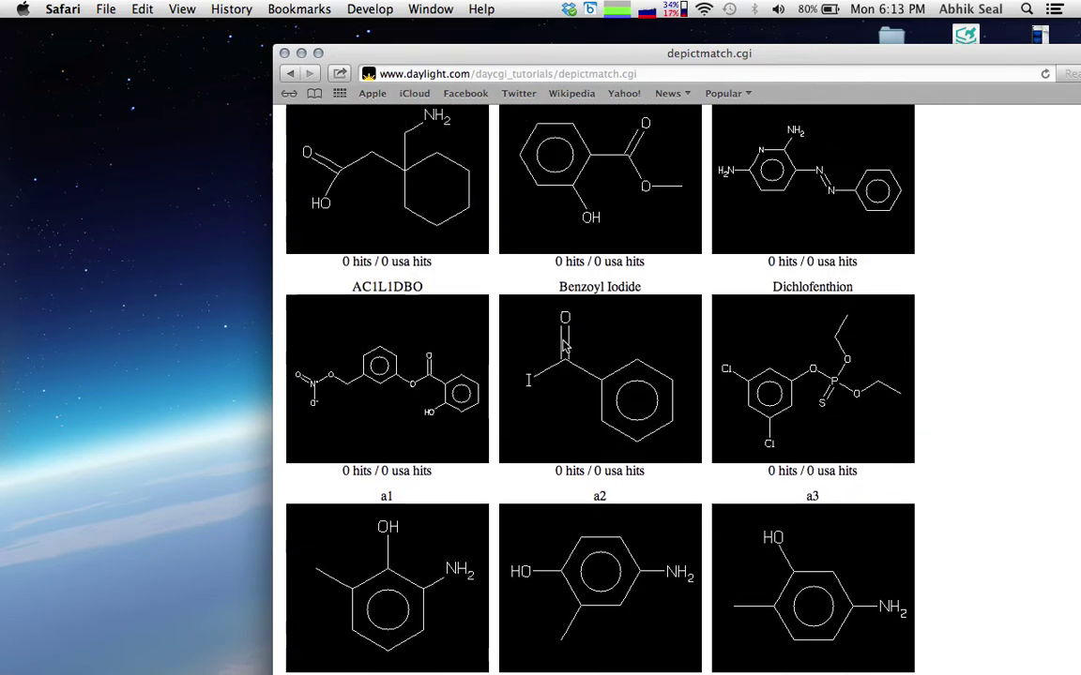
scroll(563, 347, down, 5)
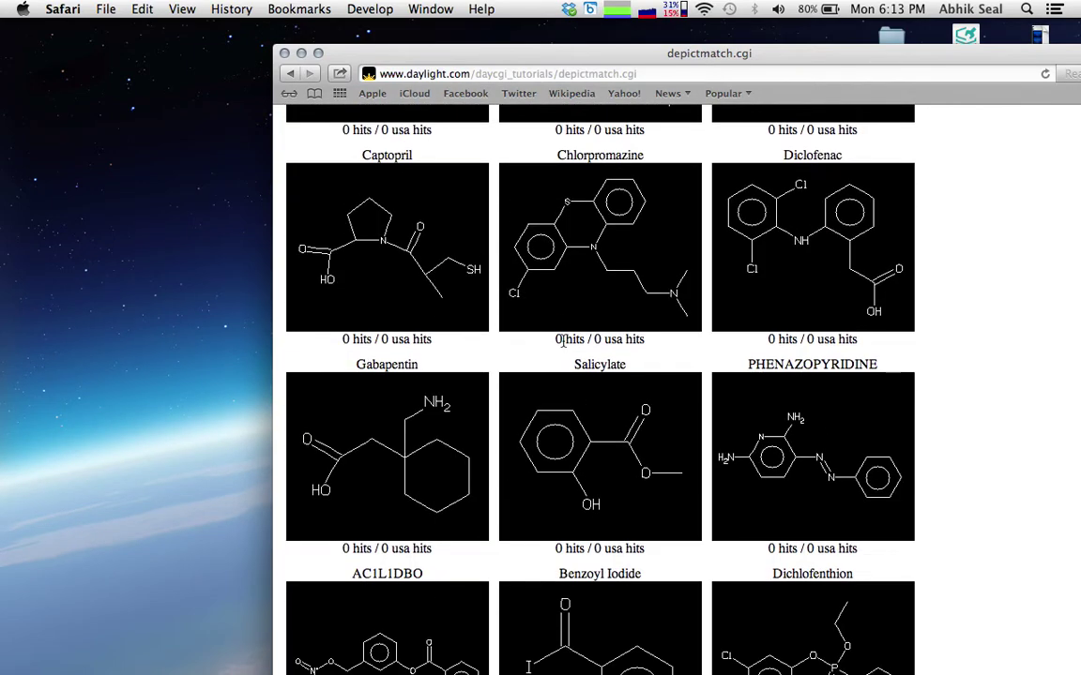
scroll(563, 347, up, 6)
scroll(564, 347, down, 5)
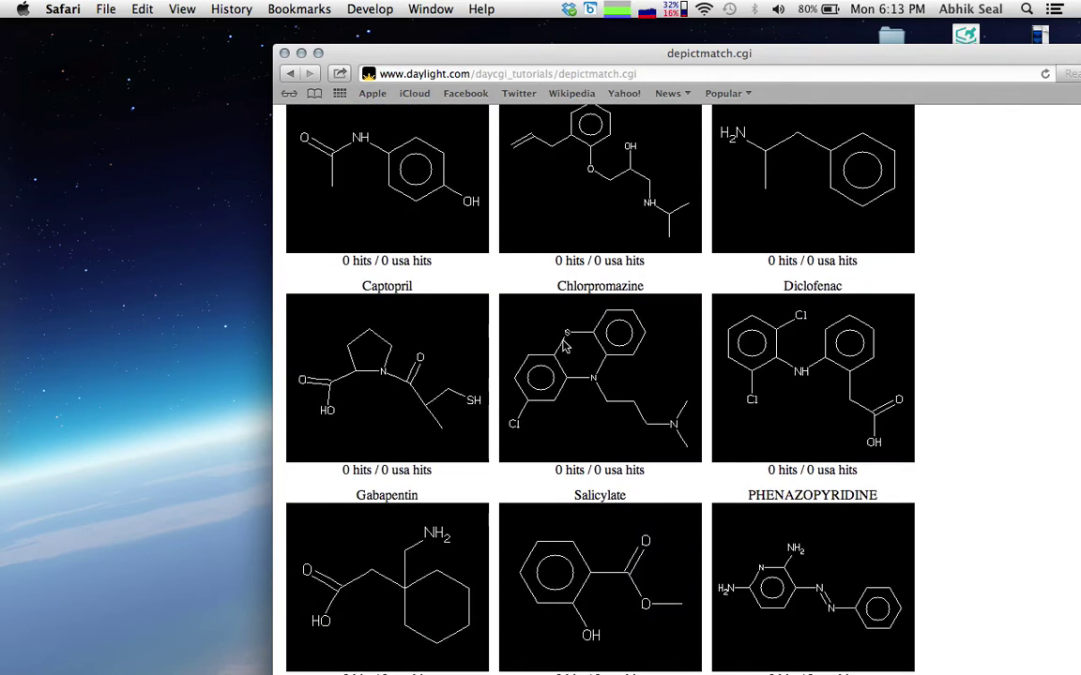
scroll(564, 347, down, 2)
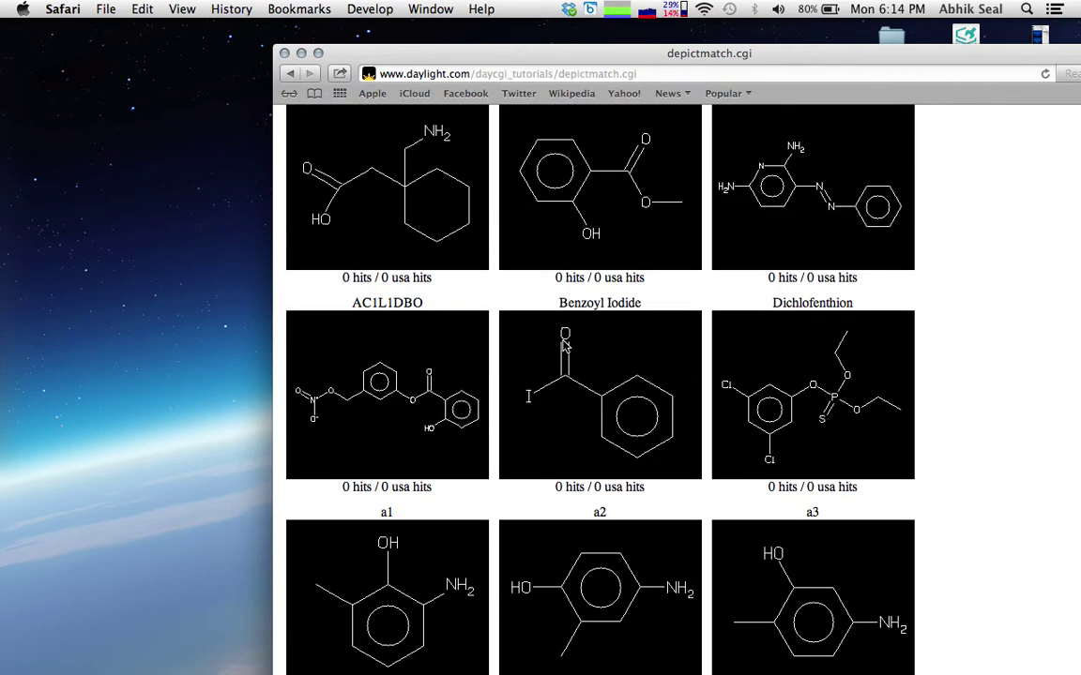
scroll(563, 346, up, 8)
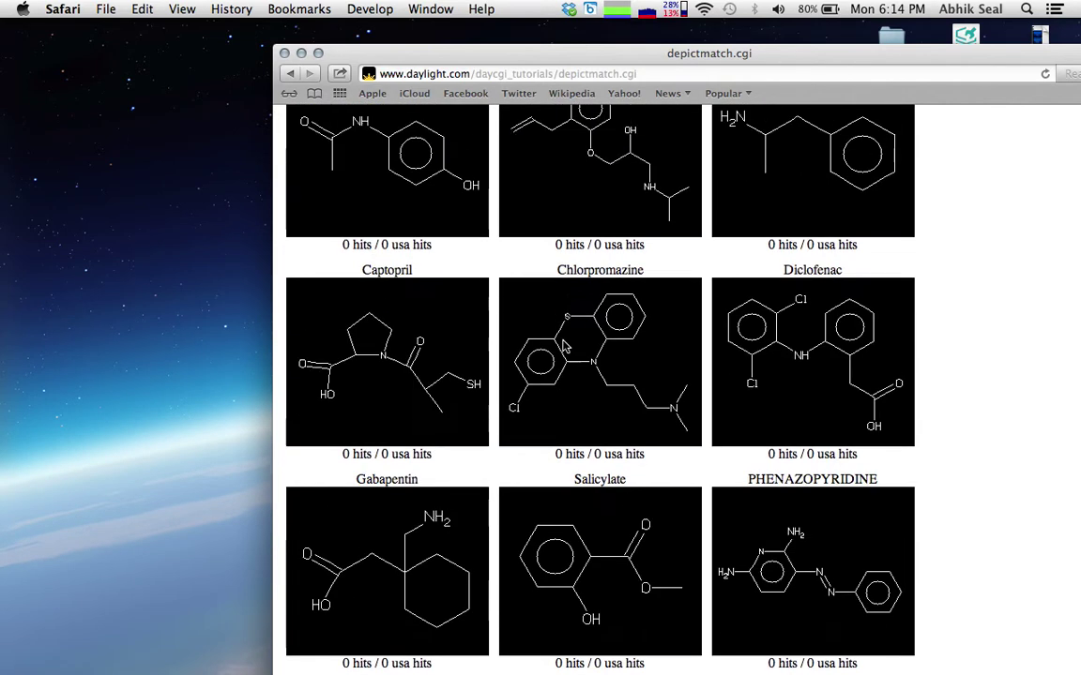
scroll(564, 347, down, 2)
scroll(564, 347, down, 10)
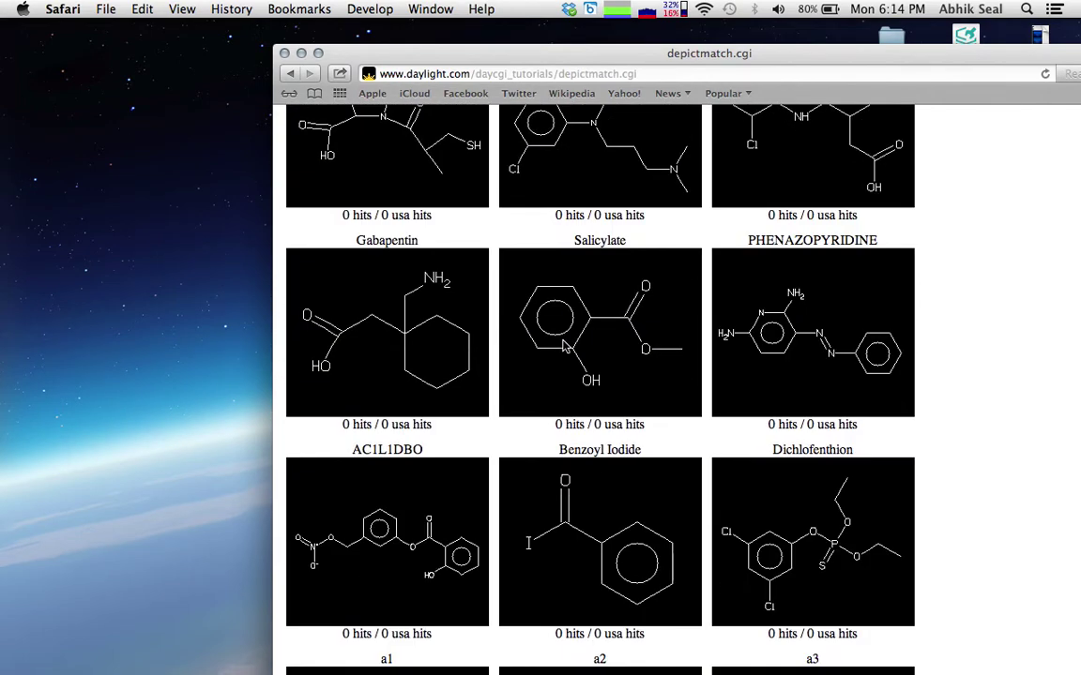
scroll(564, 347, up, 15)
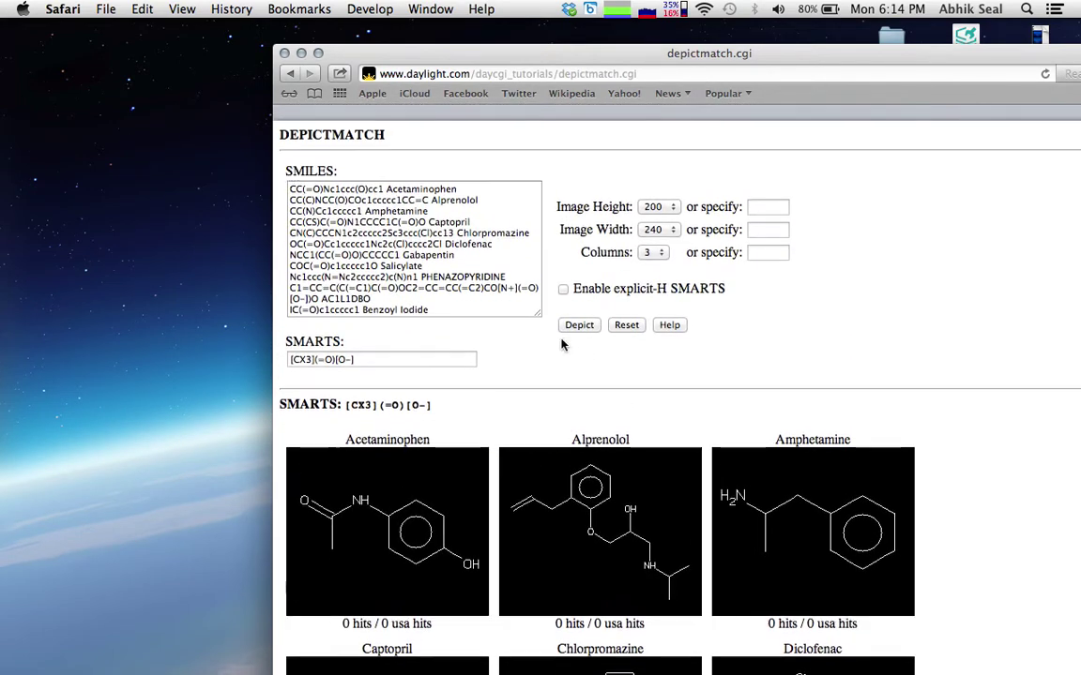
- Clear the SMARTS pattern and reuse the previously entered [CX3(=[OX1])C from the suggestions
click(372, 346)
key(super+a)
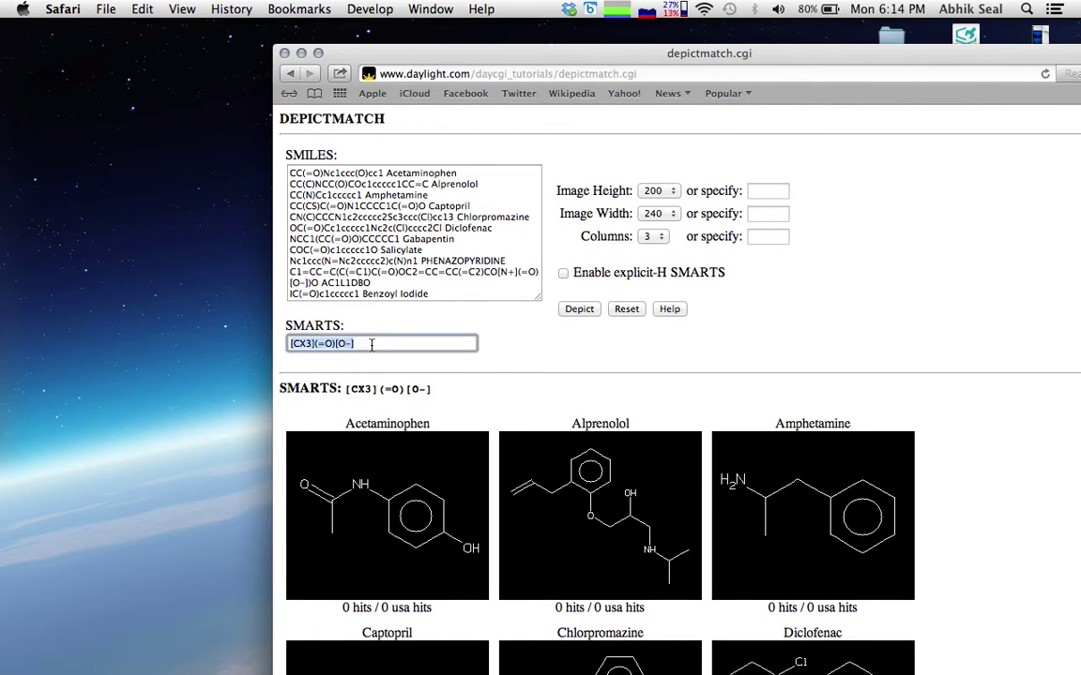
key(BackSpace)
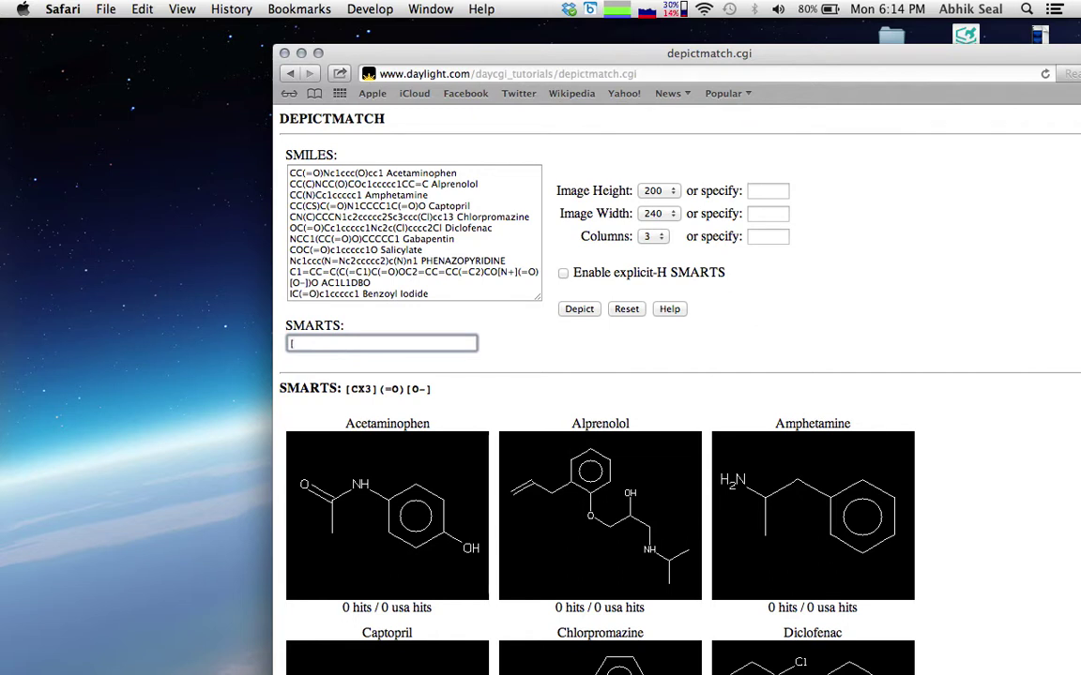
key(Down)
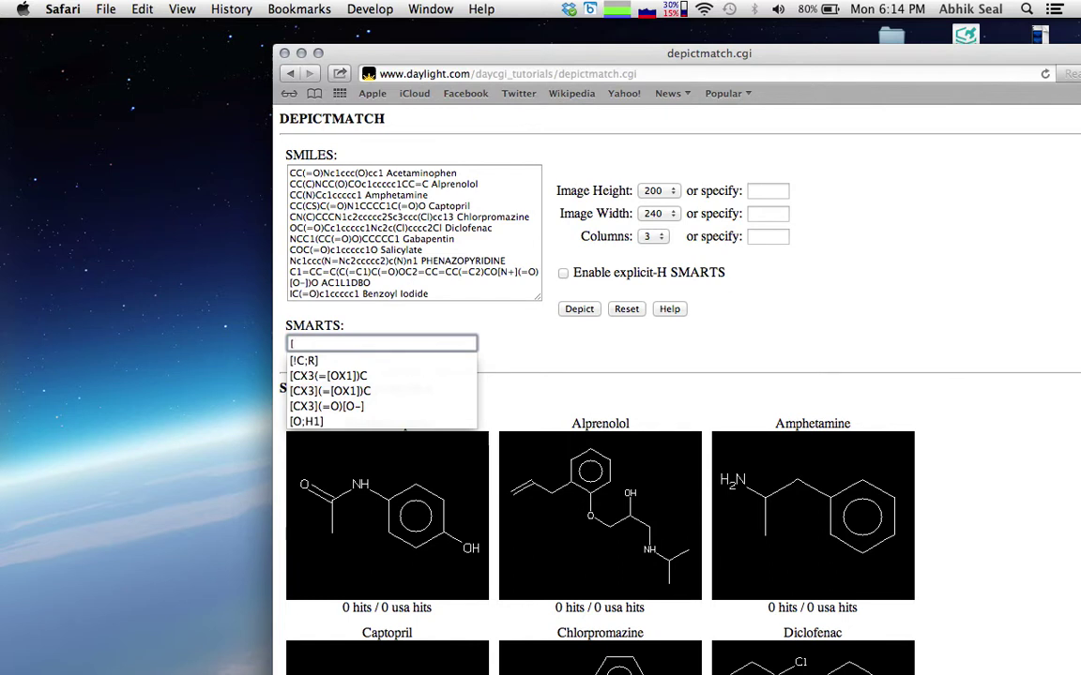
key(Down)
key(Down)
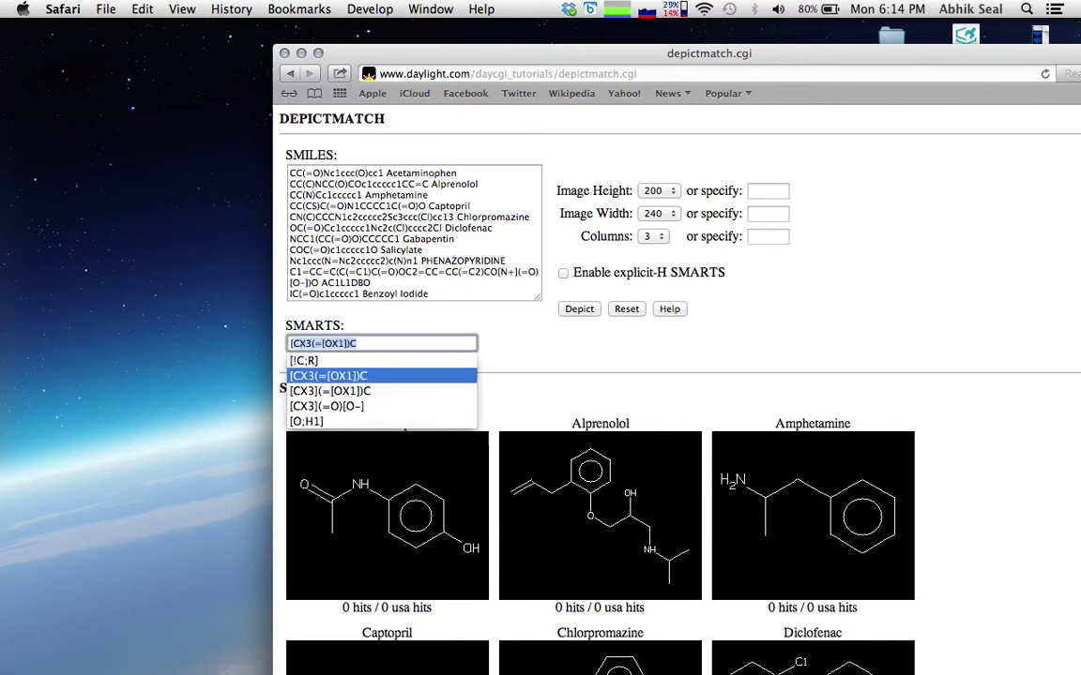
key(Return)
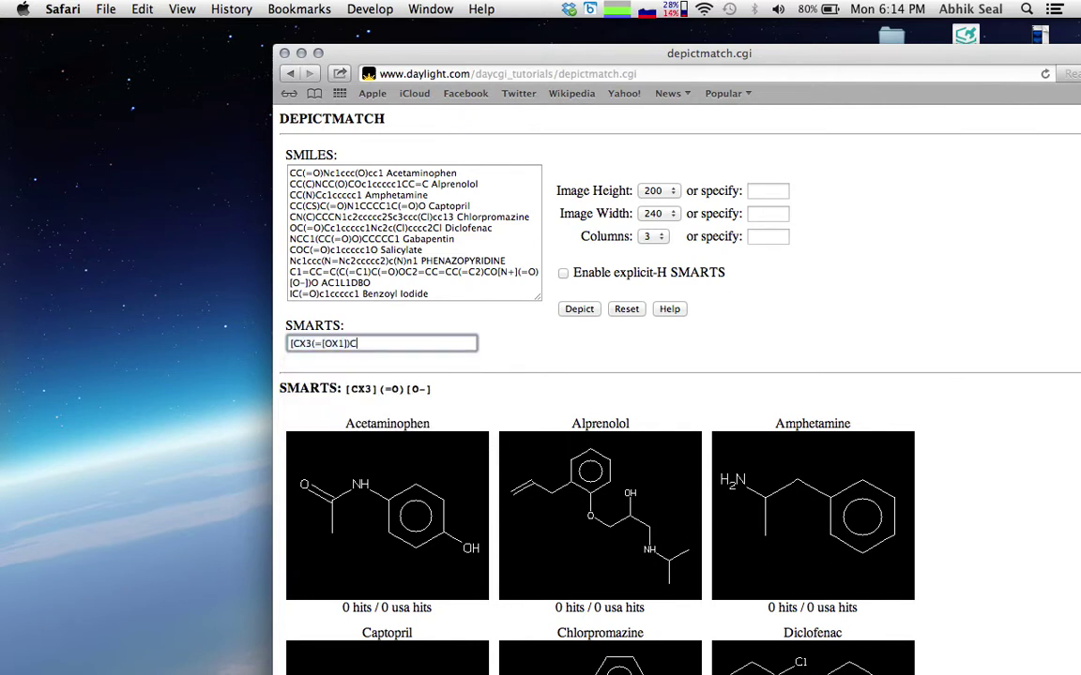
- Replace the final C with O and close the bracket after CX3 to form [CX3](=[OX1])O, and depict the molecules
text(O)
key(Left)
key(Left)
key(Left)
key(Left)
key(Left)
key(Left)
text(])
click(578, 310)
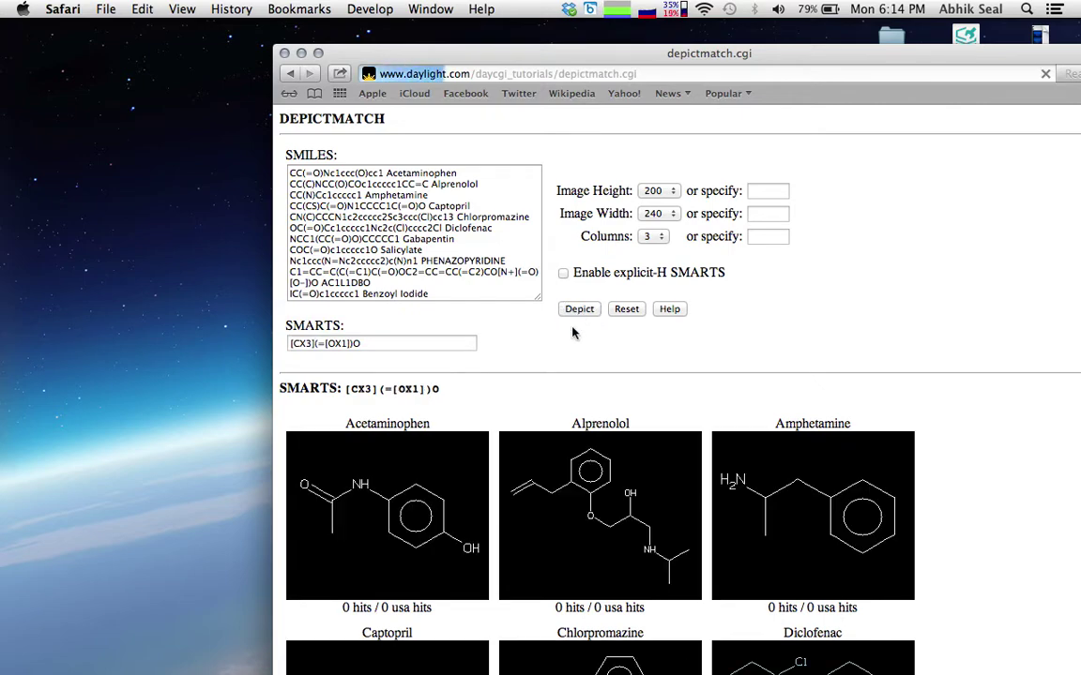
- Review the highlighted carboxyl and ester matches and hit counts for [CX3](=[OX1])O across the depicted molecules
scroll(572, 366, down, 5)
scroll(569, 394, up, 5)
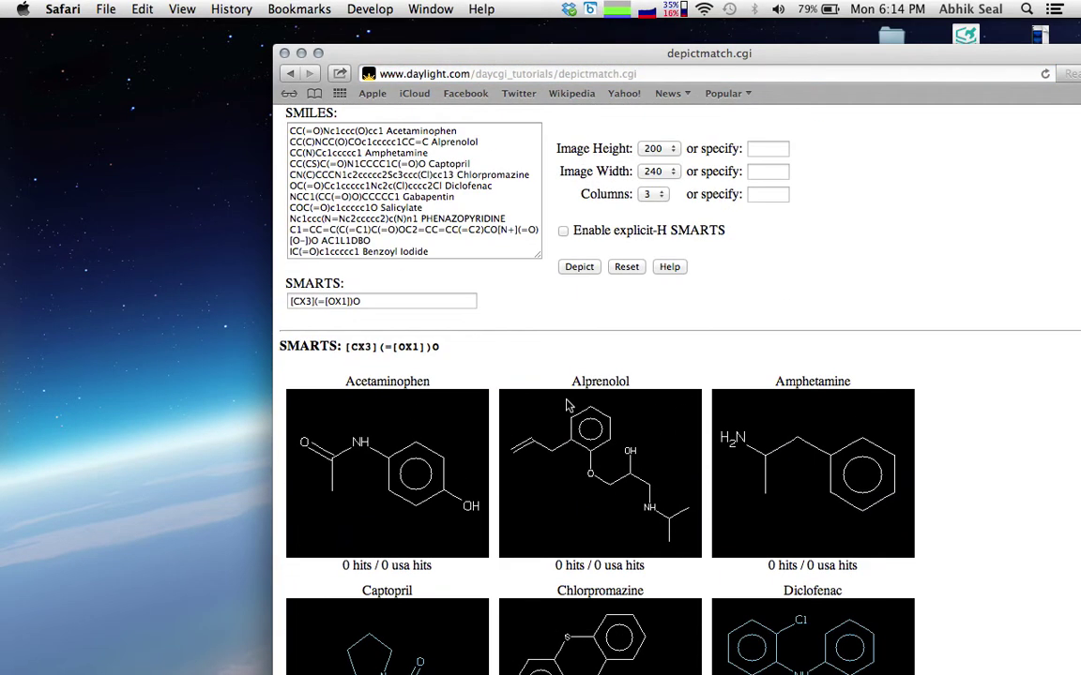
scroll(568, 405, down, 3)
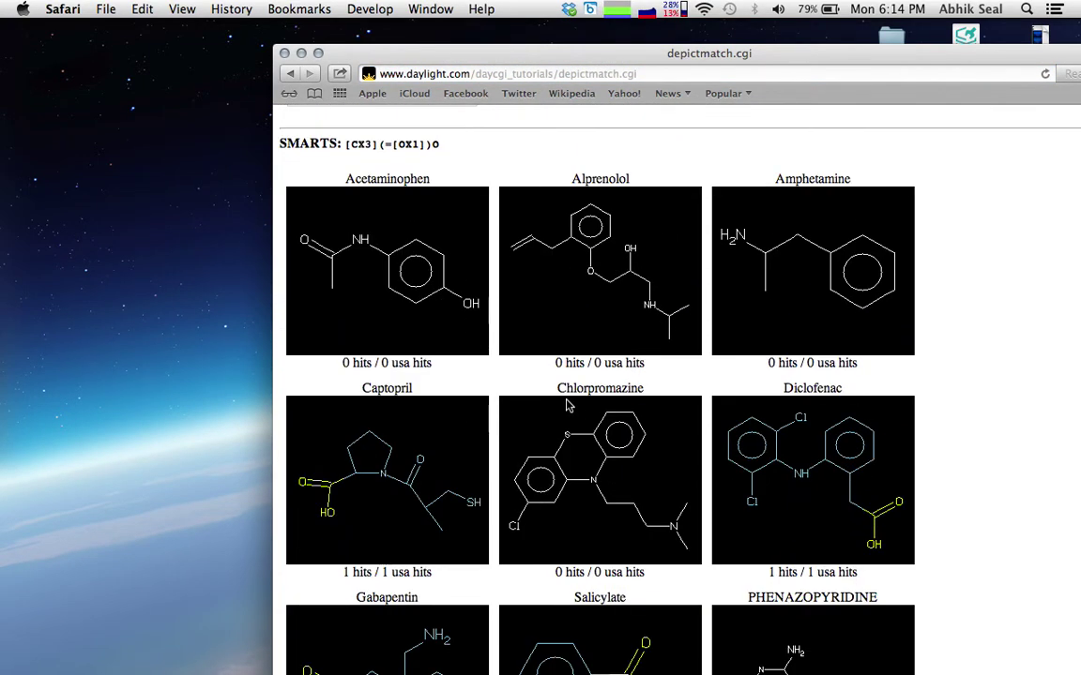
scroll(566, 405, down, 3)
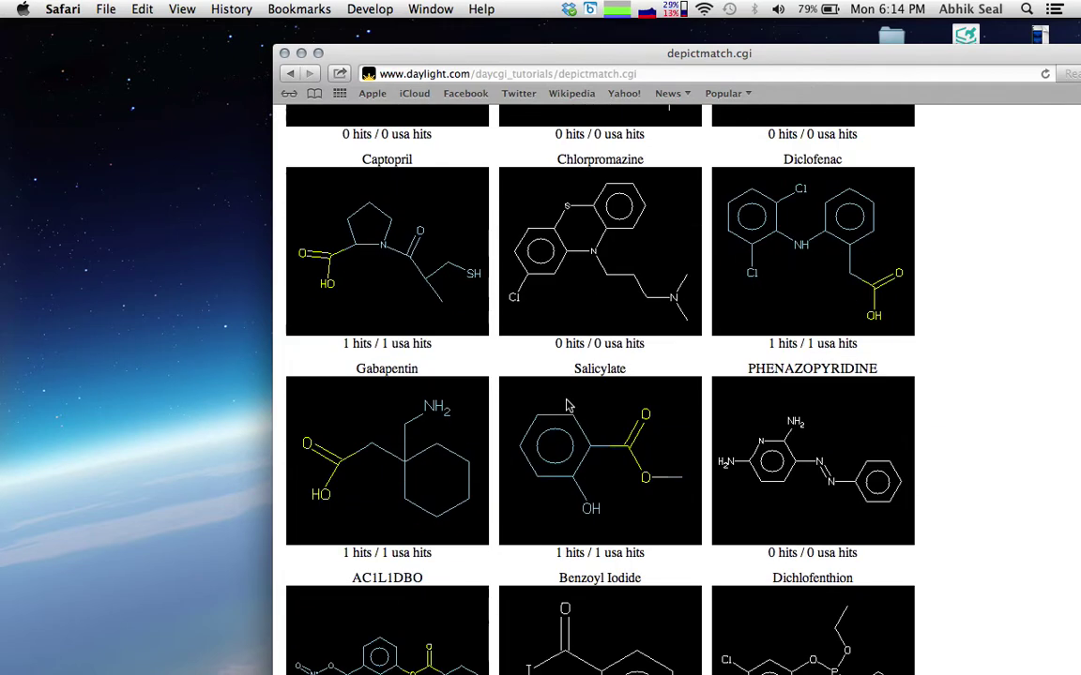
scroll(566, 406, down, 3)
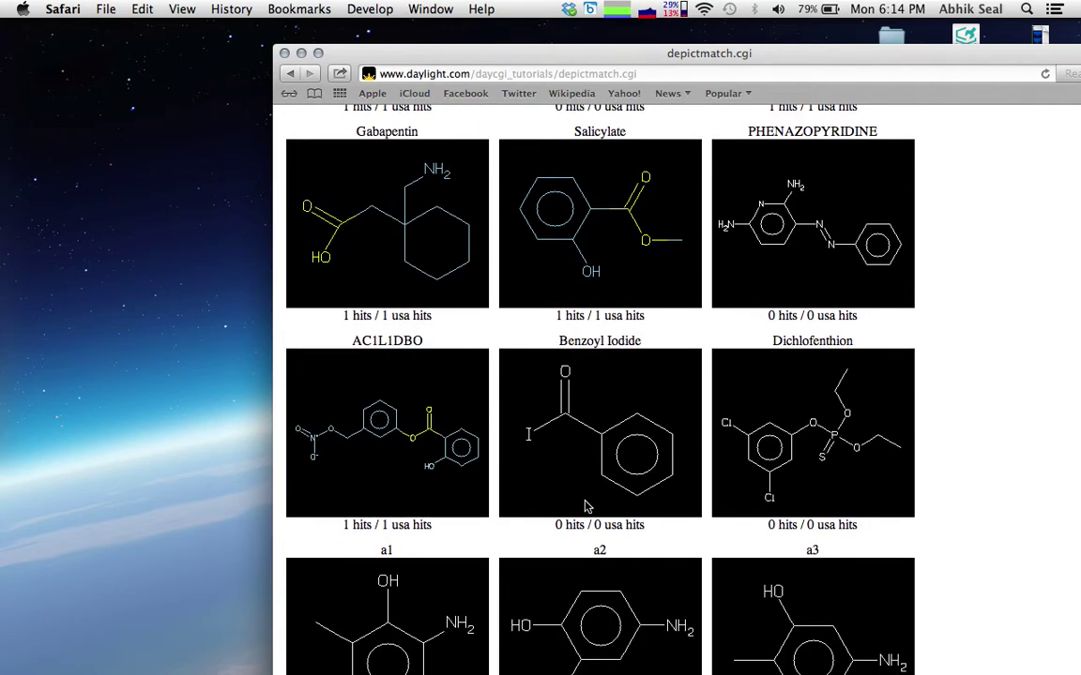
scroll(567, 439, down, 2)
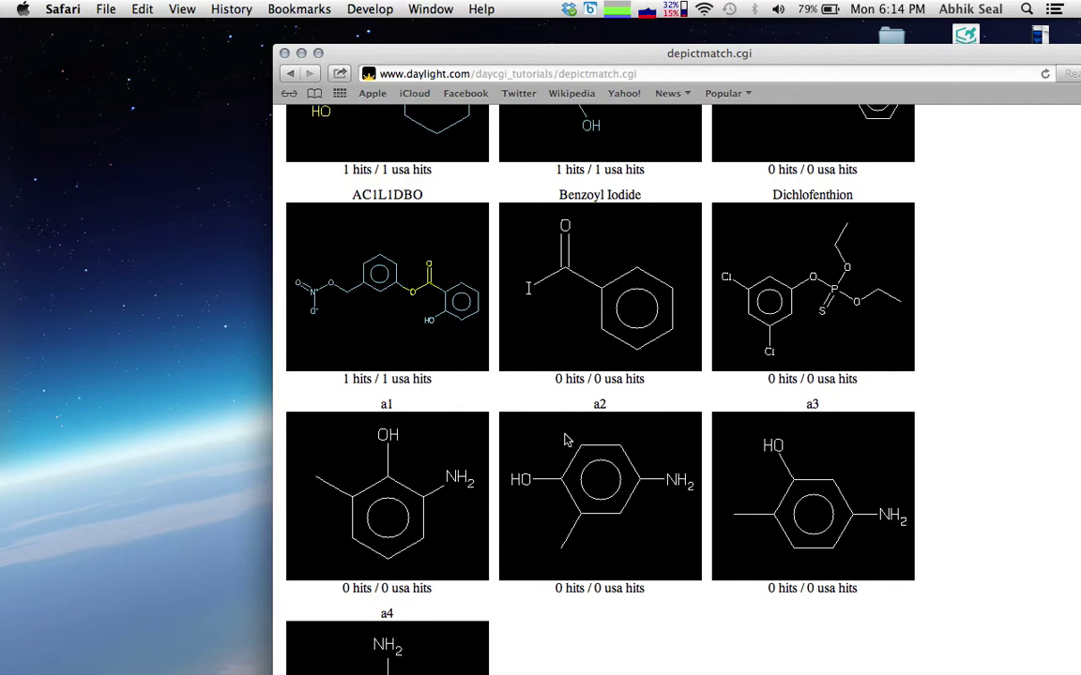
scroll(564, 439, down, 3)
scroll(564, 439, up, 5)
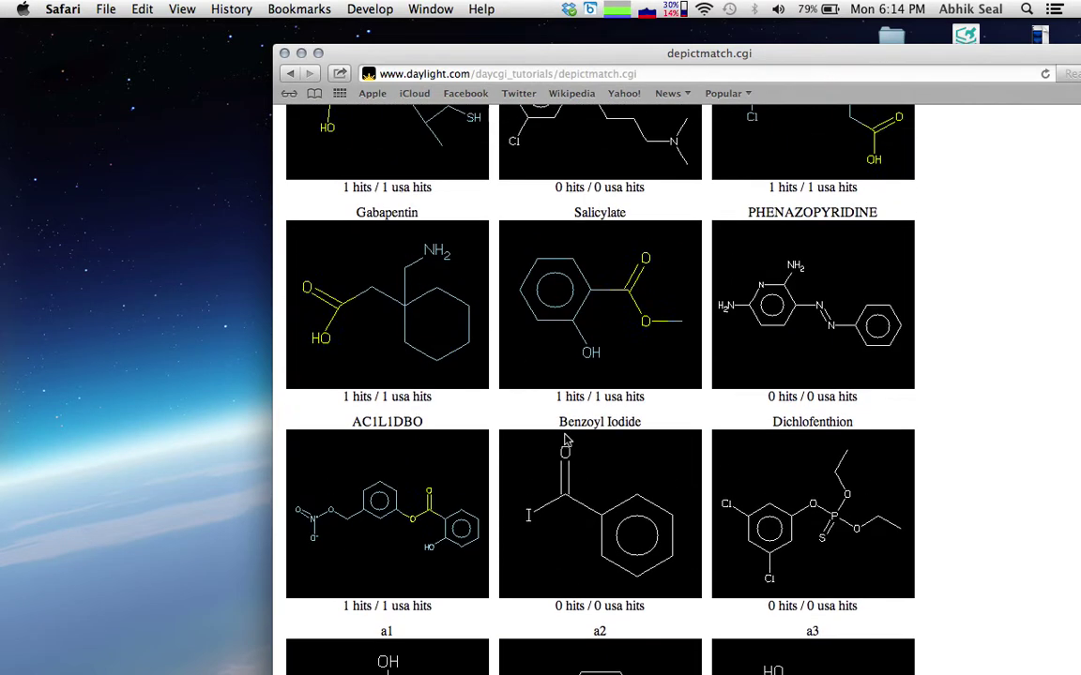
scroll(566, 439, up, 5)
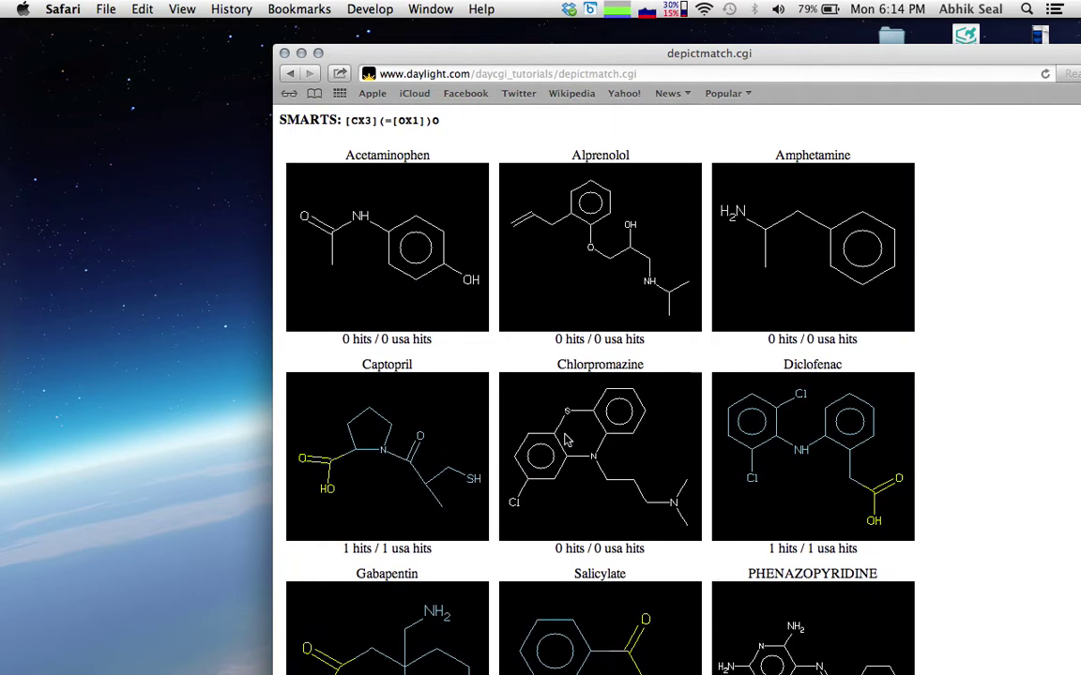
scroll(565, 439, up, 2)
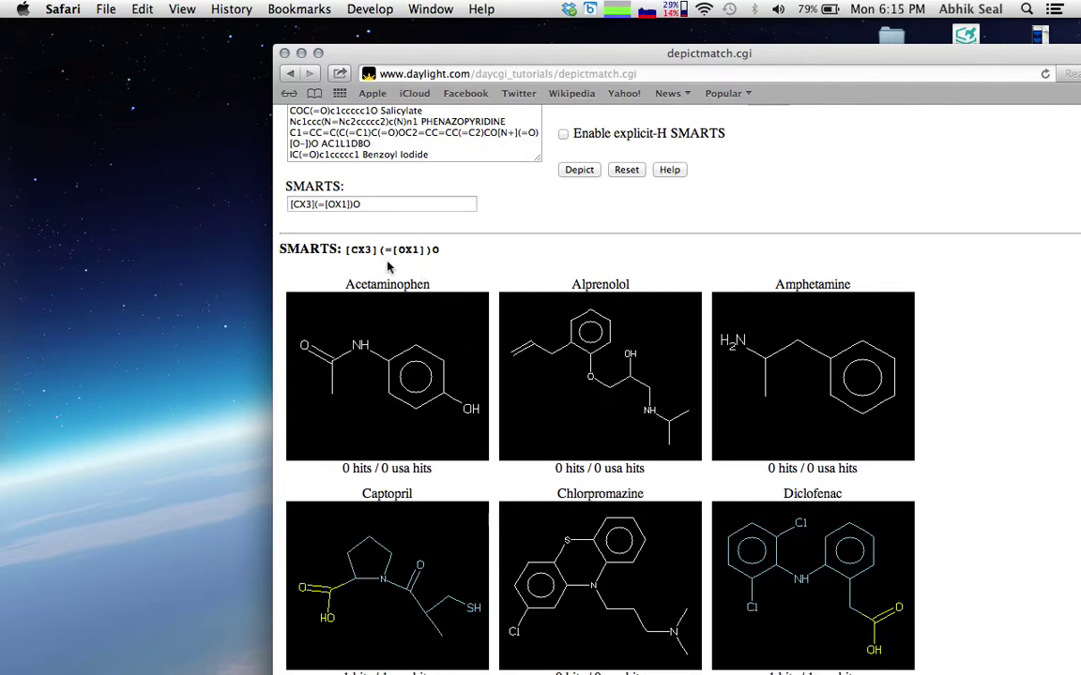
- Replace the SMARTS pattern with the thiol query [#16X2H] and depict the molecules
triple_click(379, 200)
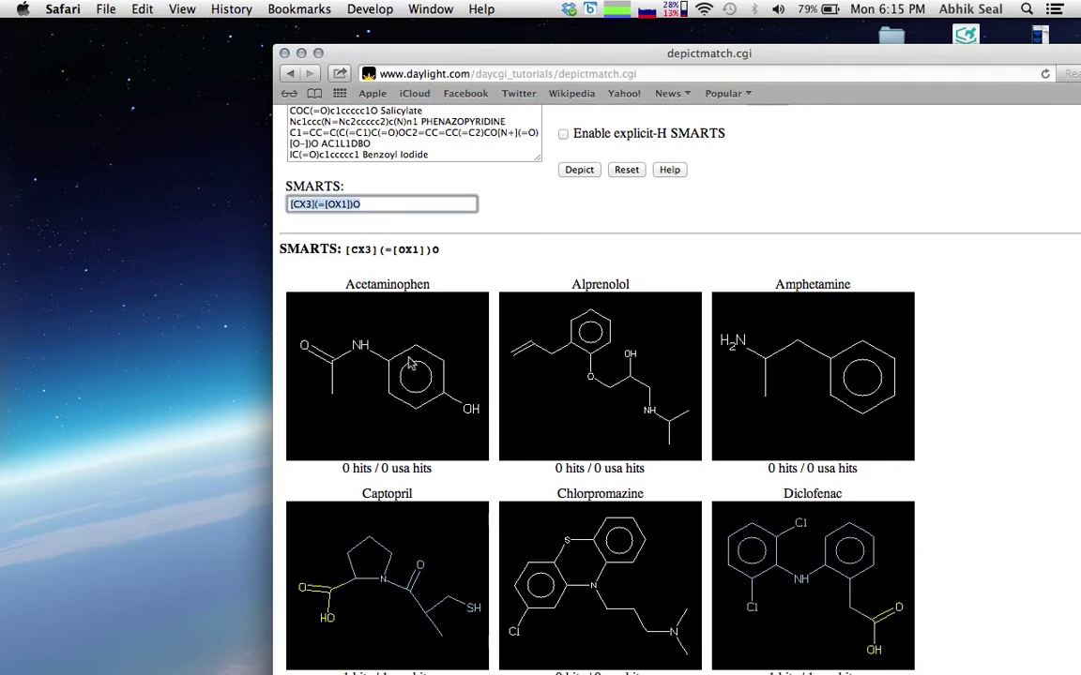
key(BackSpace)
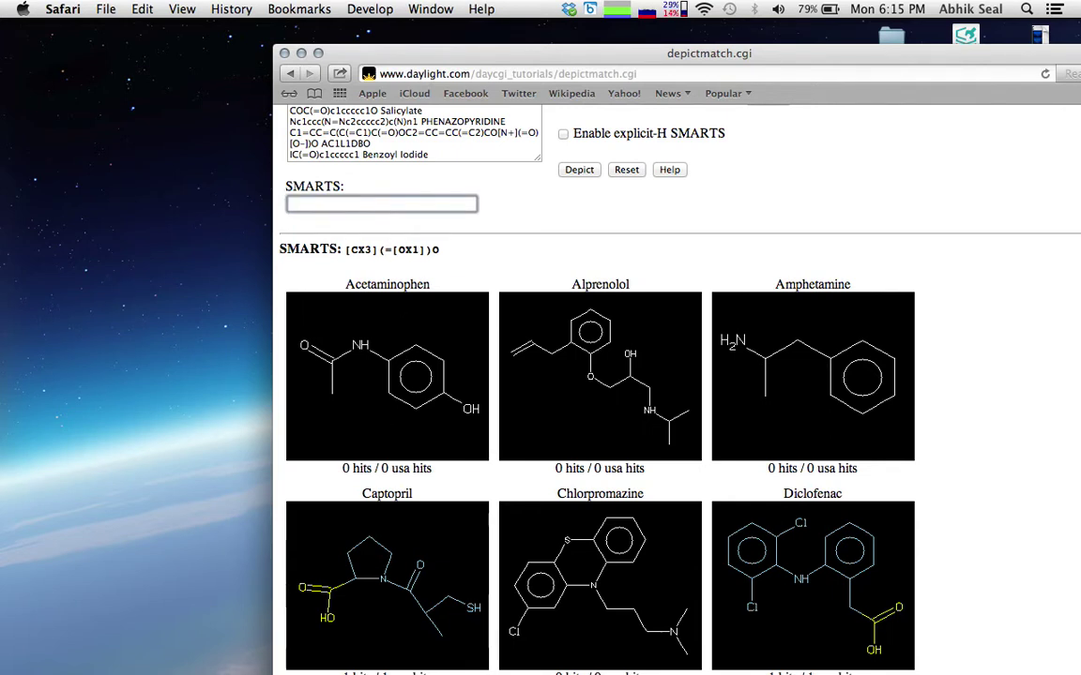
text([)
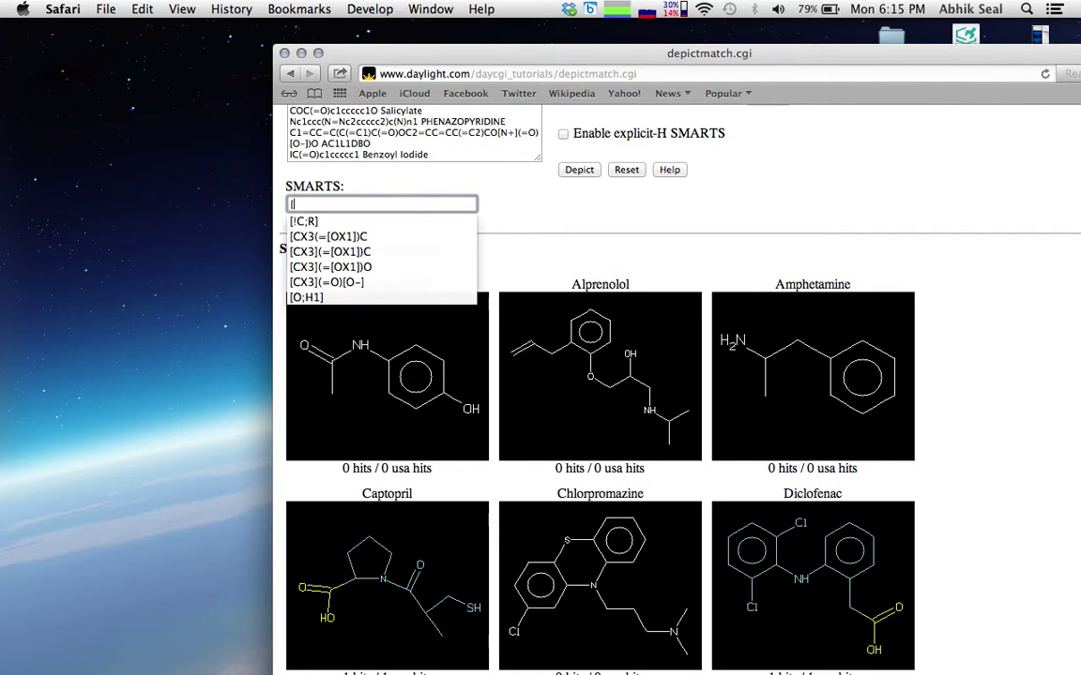
text(#16)
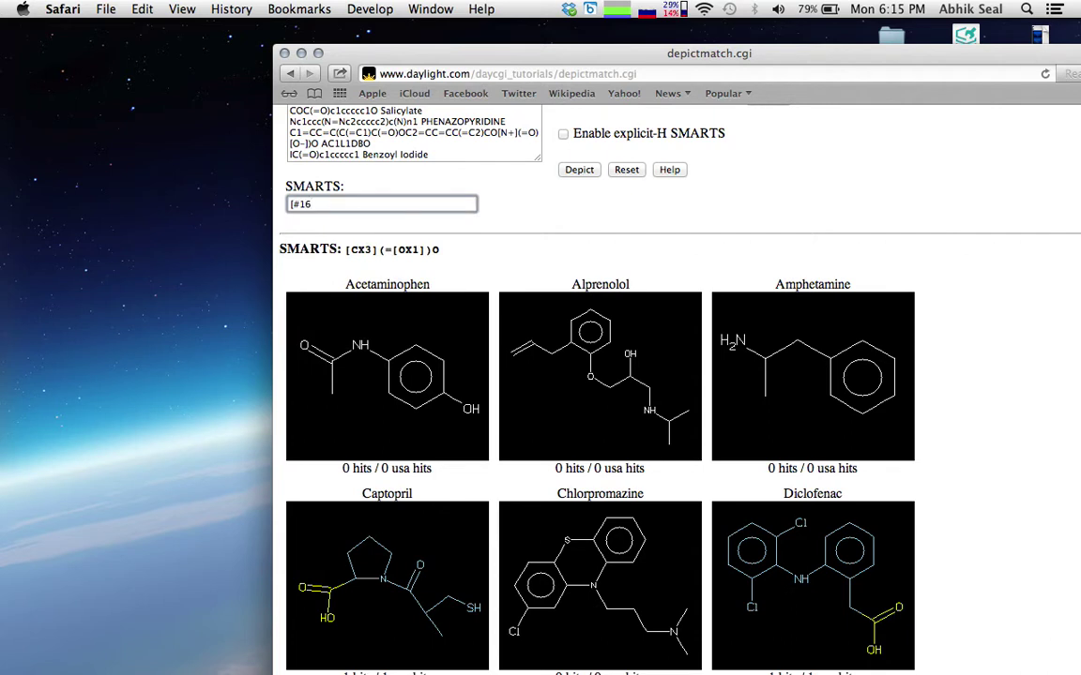
text(X2H])
click(579, 170)
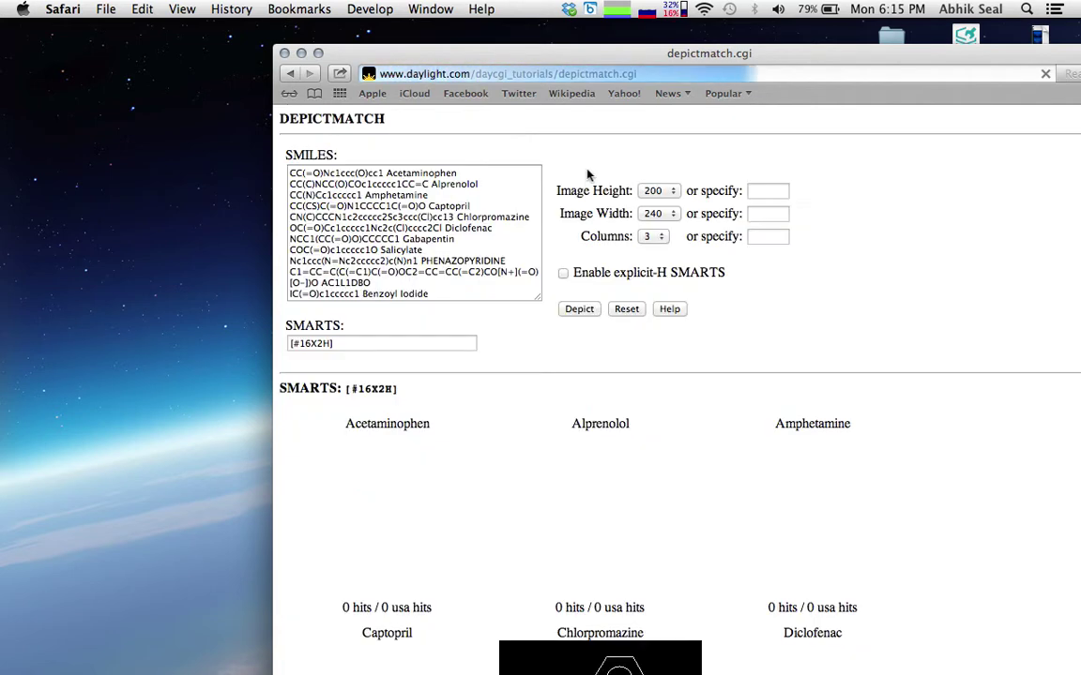
- Examine Captopril and the other depicted molecules for thiol matches to [#16X2H]
scroll(582, 306, down, 5)
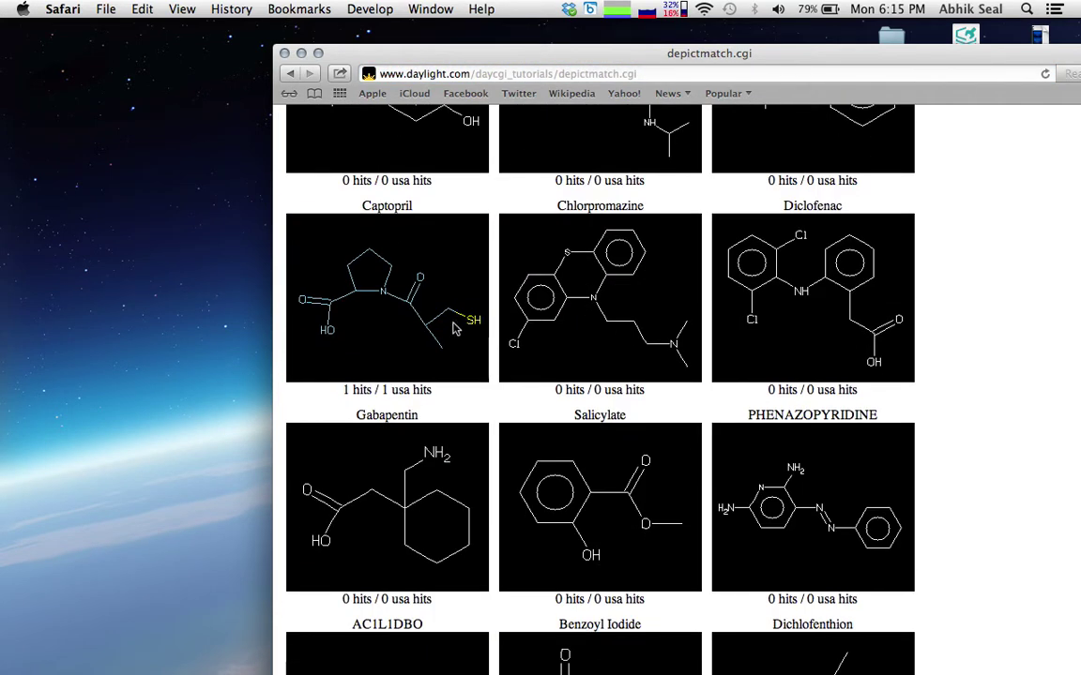
scroll(455, 324, up, 2)
scroll(469, 326, down, 2)
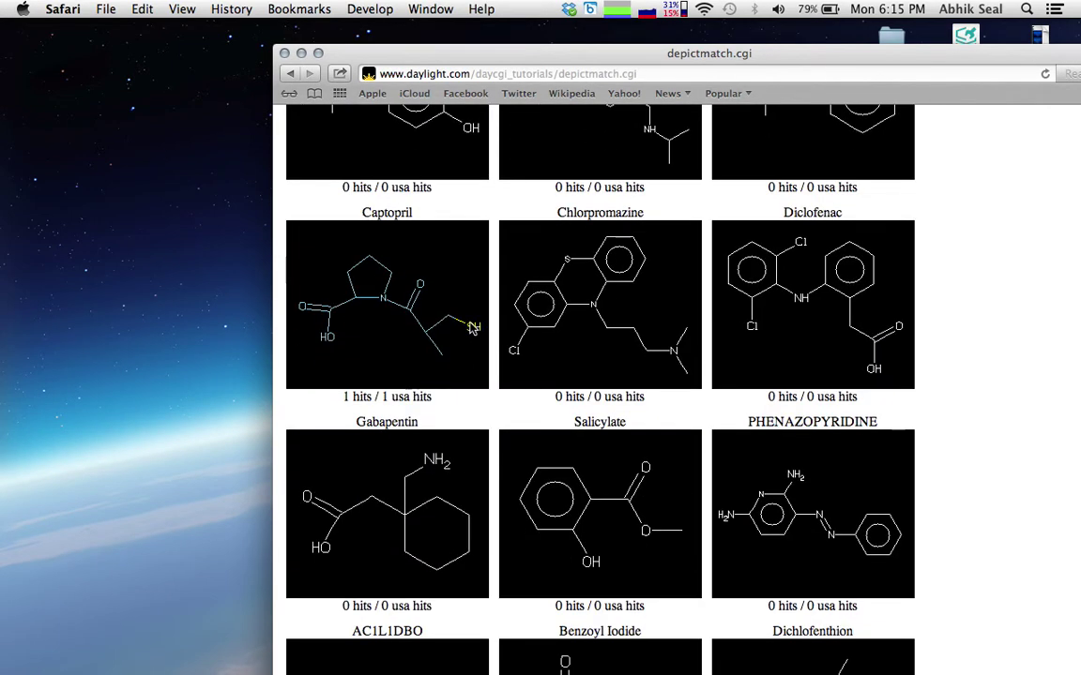
scroll(471, 326, down, 7)
scroll(471, 325, up, 5)
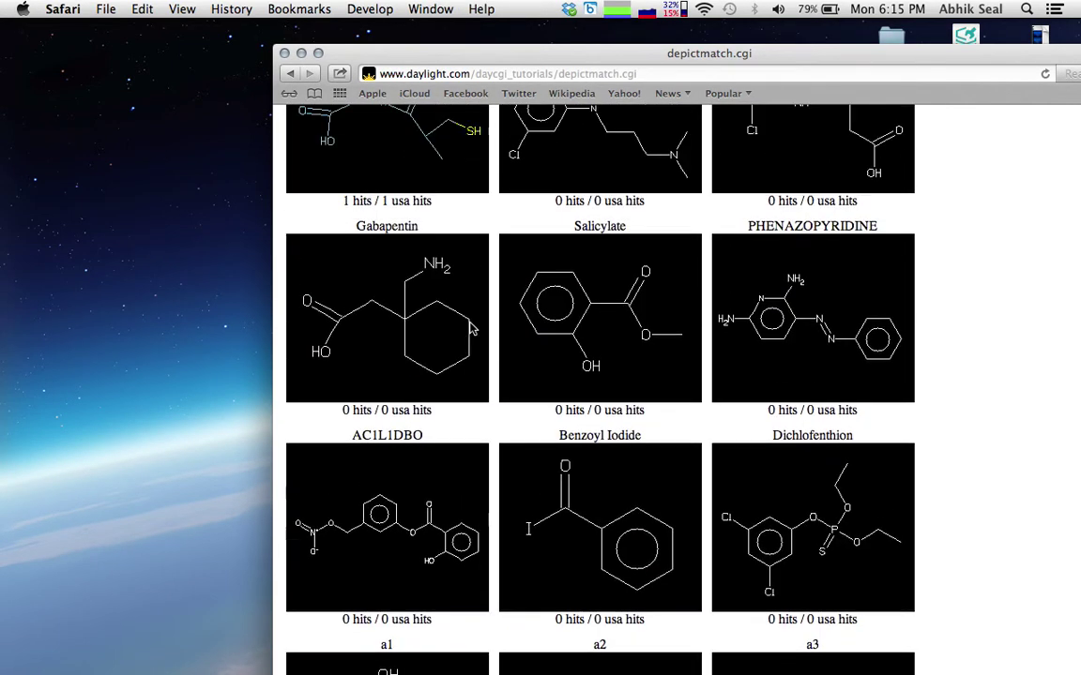
scroll(472, 326, up, 5)
scroll(472, 327, down, 1)
scroll(472, 327, up, 3)
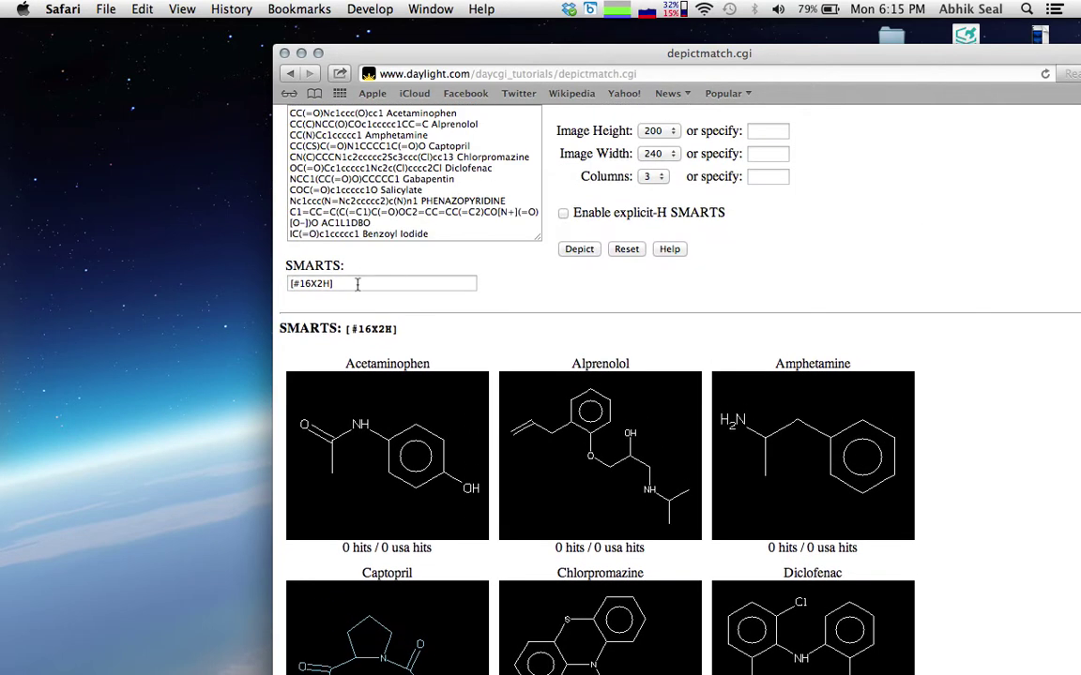
- Replace the SMARTS pattern with the carbon-halogen query [#6][F,Cl,Br,I] and depict the molecules
click(358, 285)
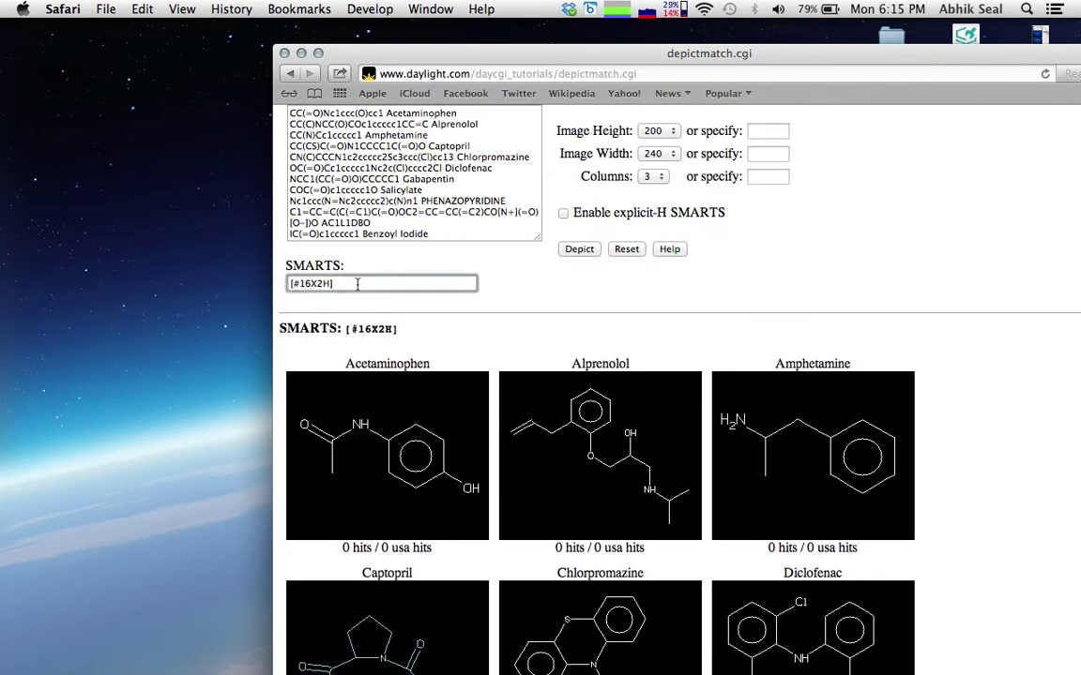
key(BackSpace)
key(BackSpace)
key(BackSpace)
key(BackSpace)
key(BackSpace)
key(BackSpace)
key(BackSpace)
key(BackSpace)
text([#6][F,CL)
key(BackSpace)
text(l,Br,I)
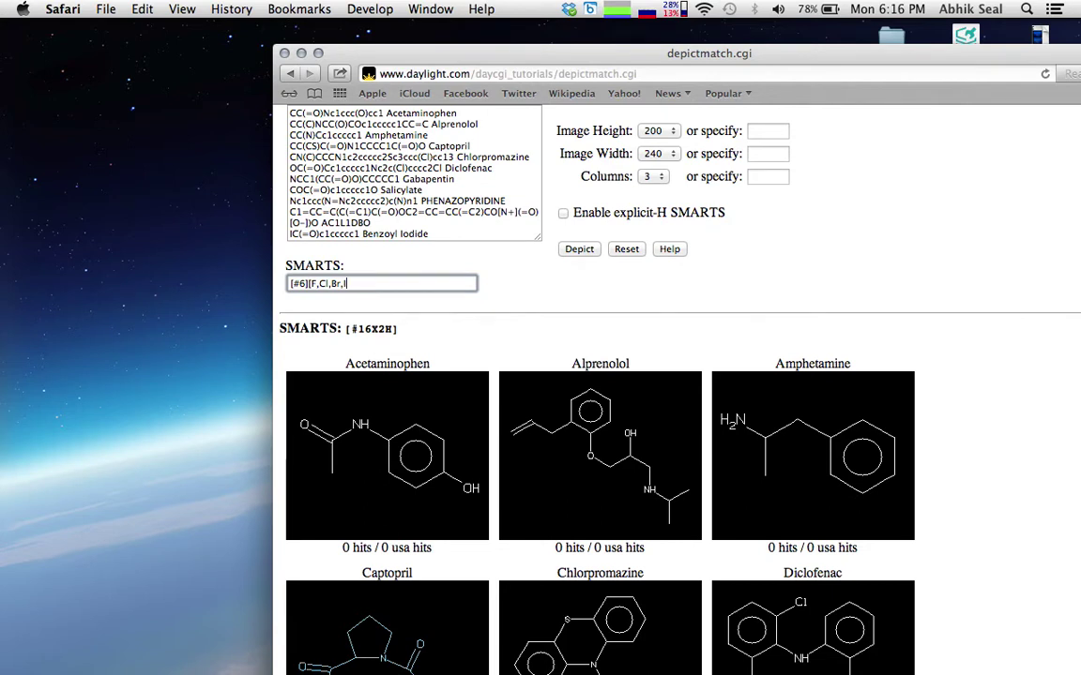
text(])
click(578, 249)
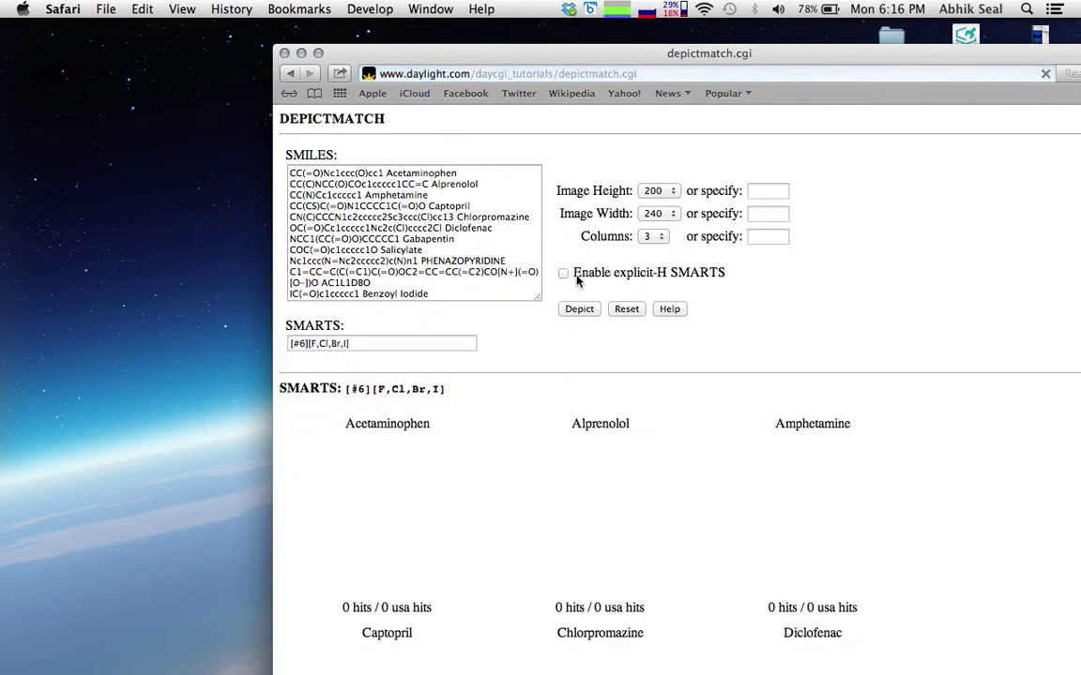
- Review the highlighted carbon-halogen bonds and hit counts for [#6][F,Cl,Br,I] across all depicted molecules
scroll(576, 334, down, 5)
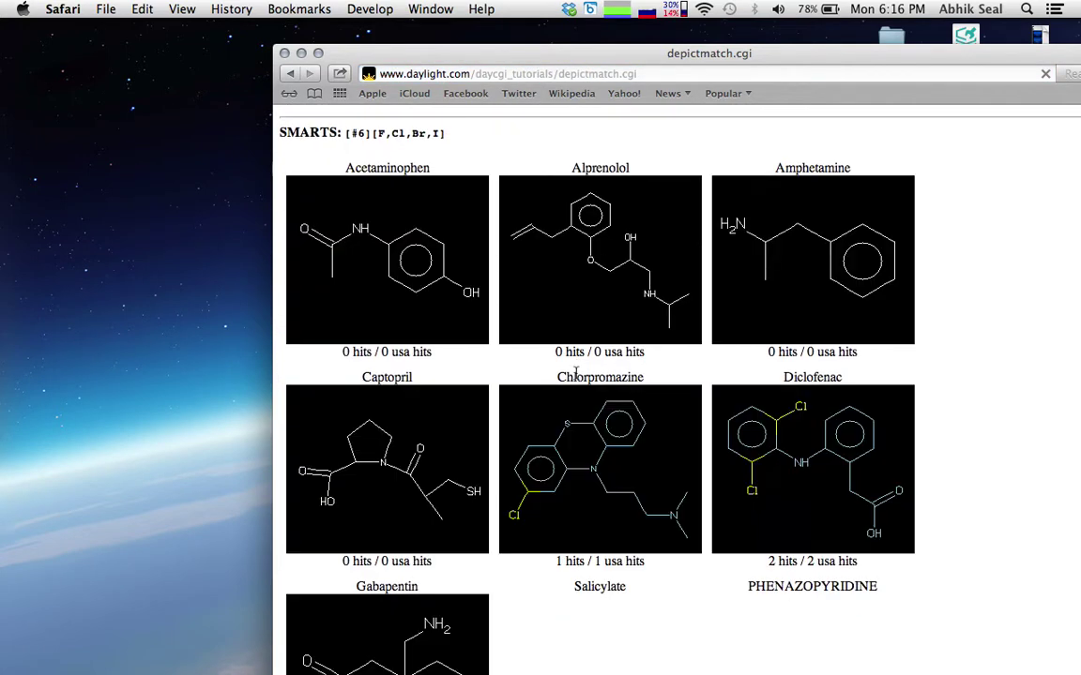
scroll(576, 378, down, 5)
scroll(568, 361, up, 3)
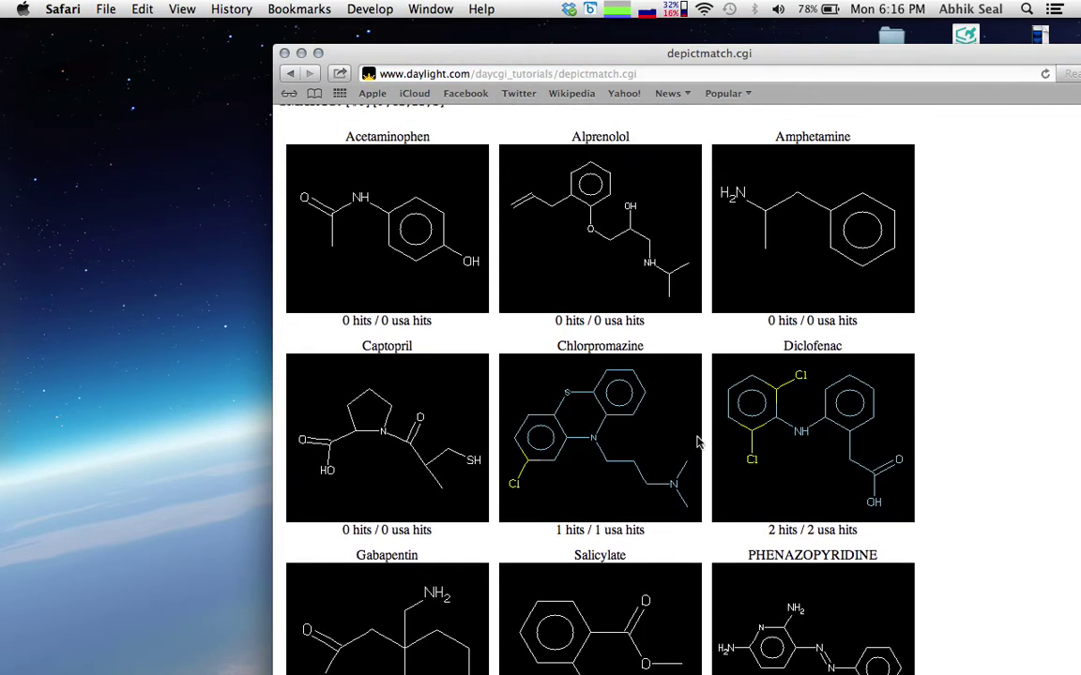
scroll(758, 479, down, 5)
scroll(758, 478, down, 10)
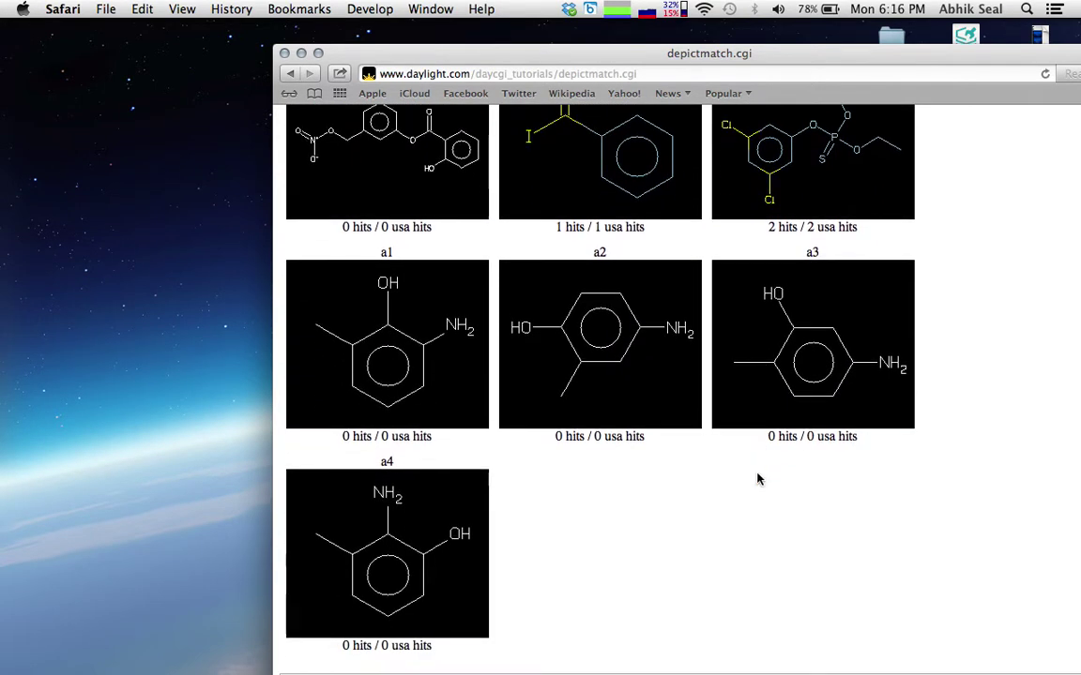
scroll(758, 478, up, 20)
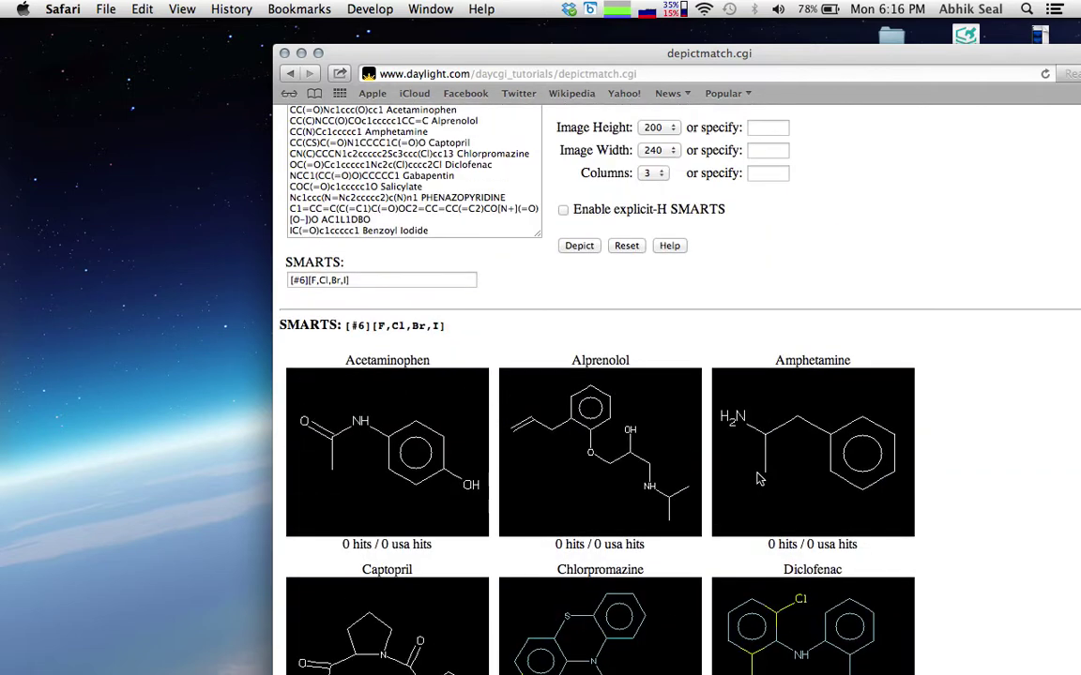
- Replace the SMARTS pattern with the acyl halide query [CX3](=[OX1])[F,Cl,Br,I] and depict the molecules
triple_click(407, 343)
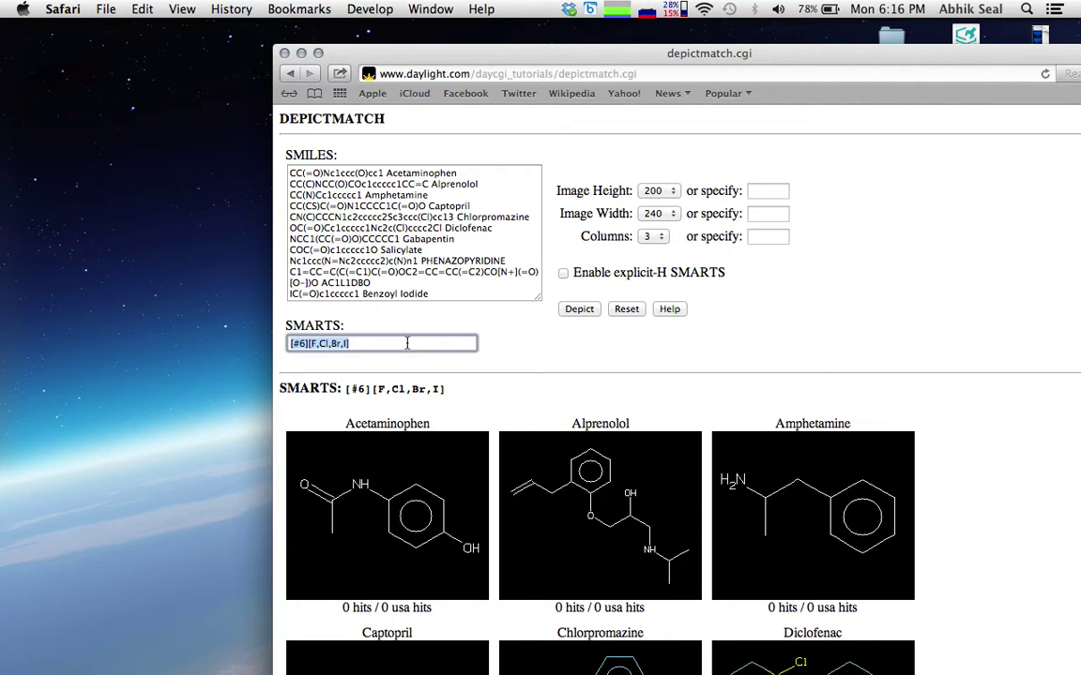
key(BackSpace)
text([CX3])
key(Down)
key(Down)
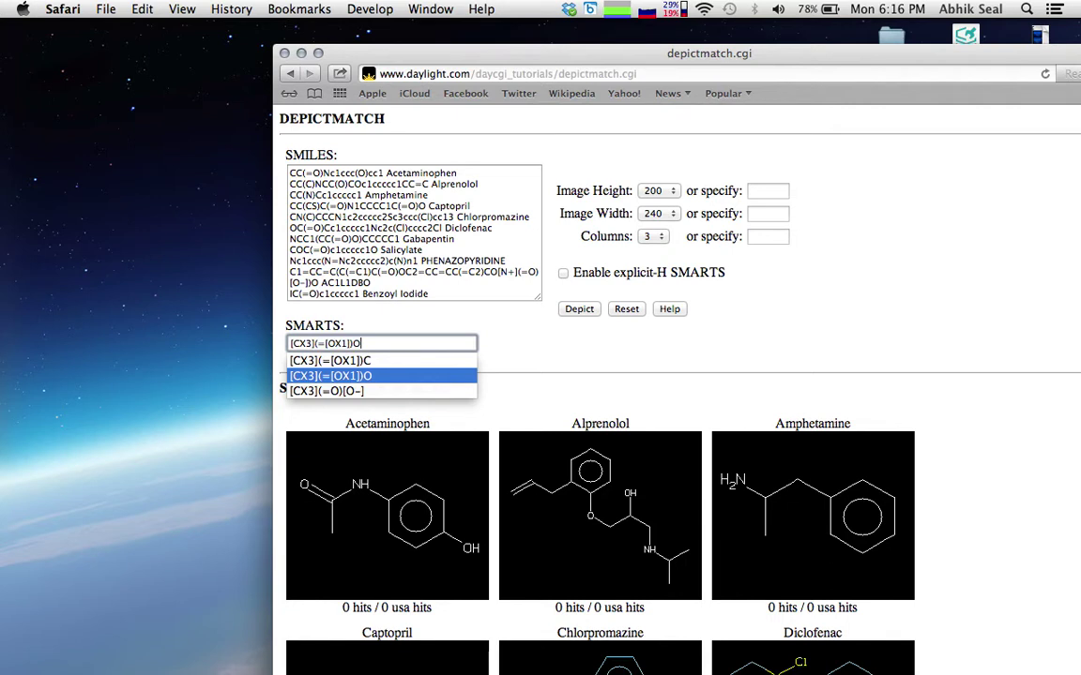
text((=[OX1]))
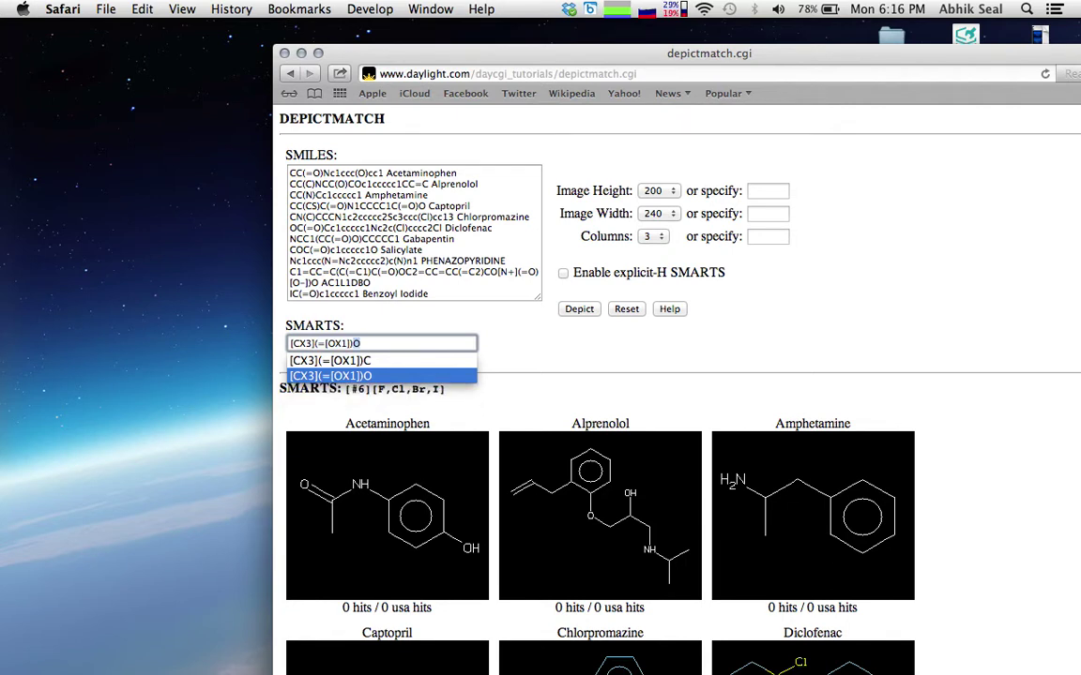
text([F)
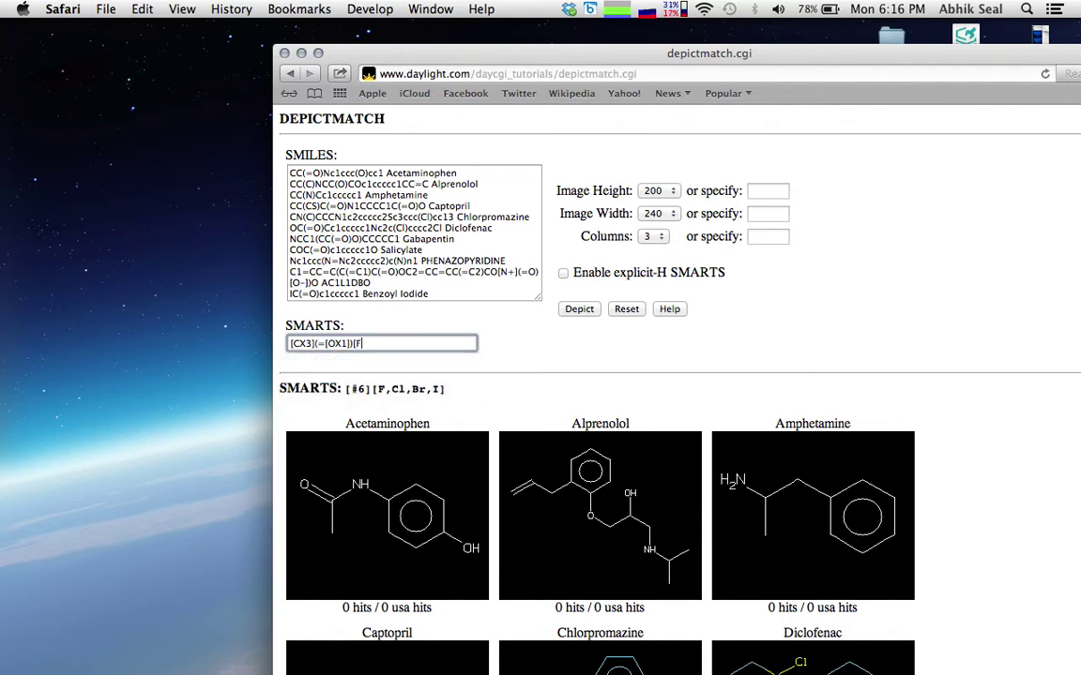
text(,Cl,Br,I])
click(577, 310)
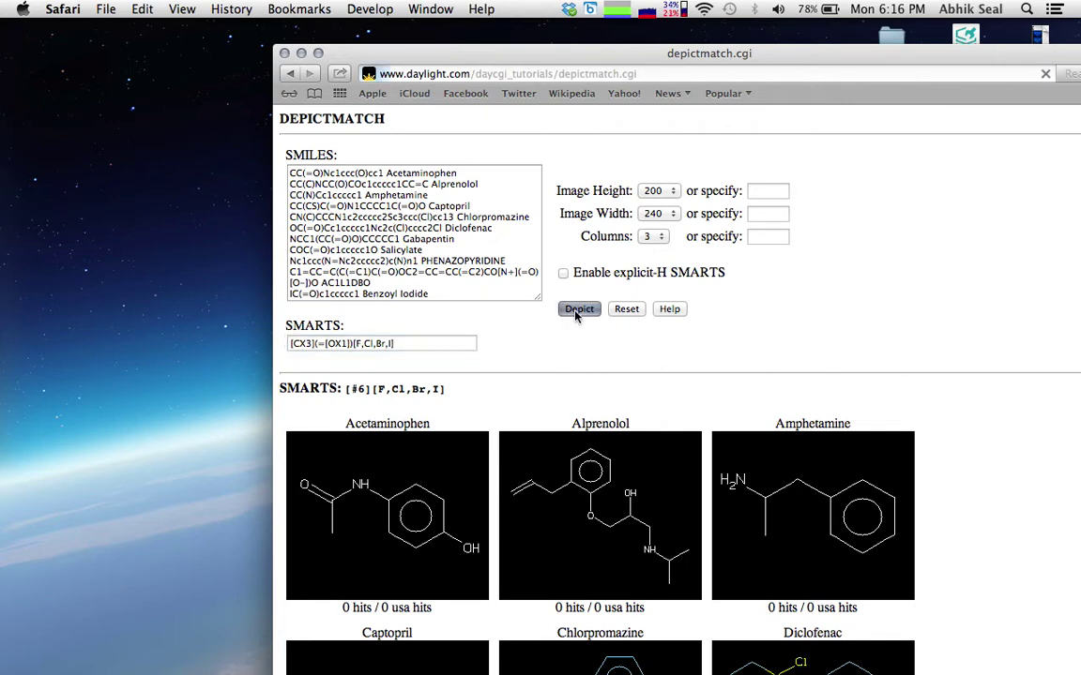
- Examine Benzoyl Iodide and the other depicted molecules for acyl halide matches to [CX3](=[OX1])[F,Cl,Br,I]
scroll(569, 371, down, 10)
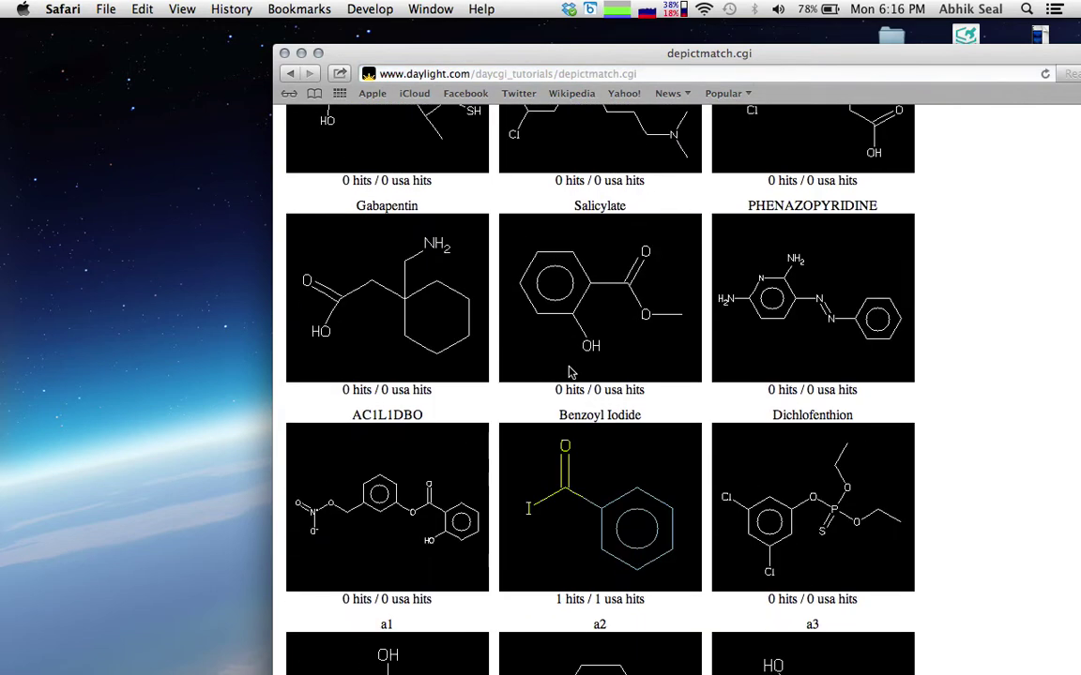
scroll(569, 372, down, 1)
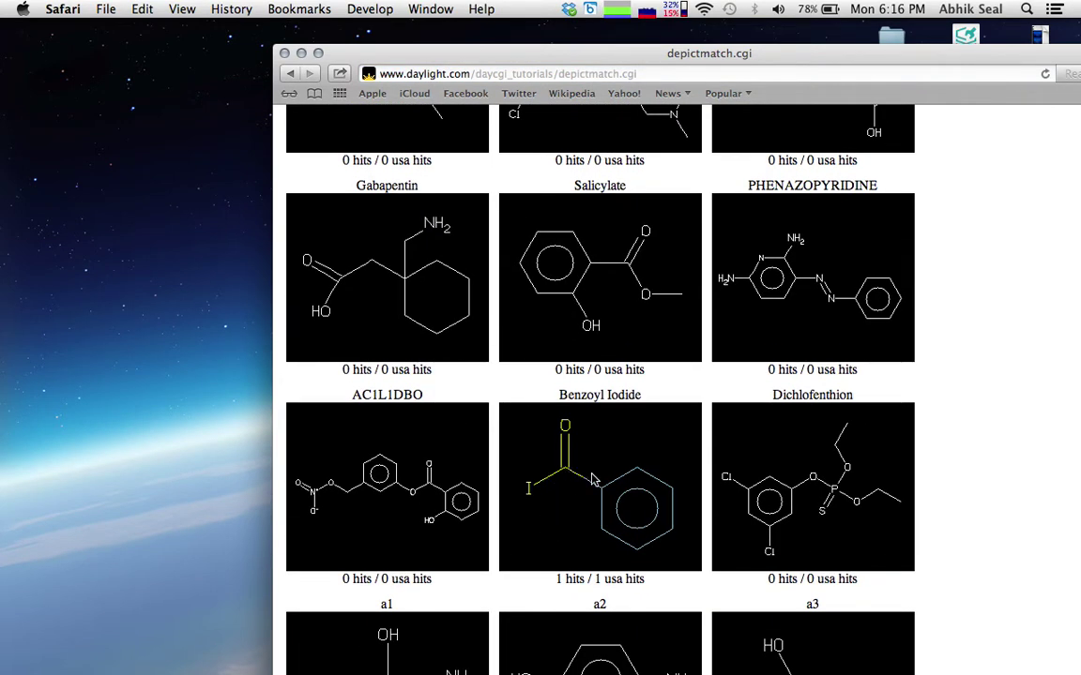
scroll(591, 479, down, 10)
scroll(591, 480, up, 5)
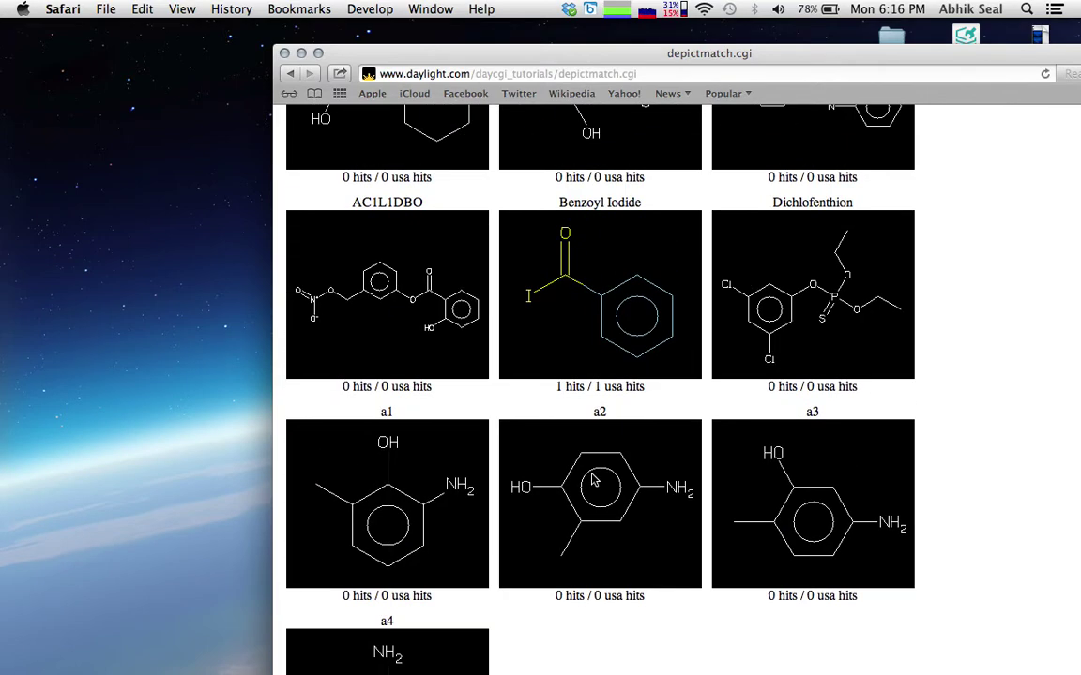
scroll(591, 479, up, 5)
scroll(591, 480, down, 4)
scroll(591, 479, up, 5)
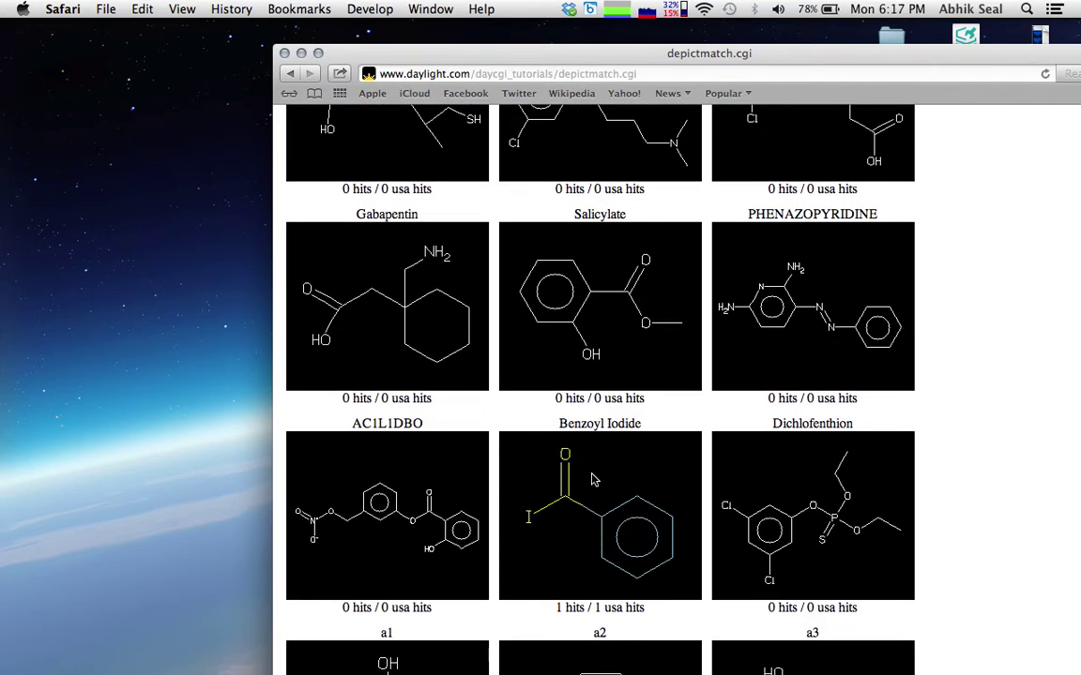
scroll(591, 479, up, 15)
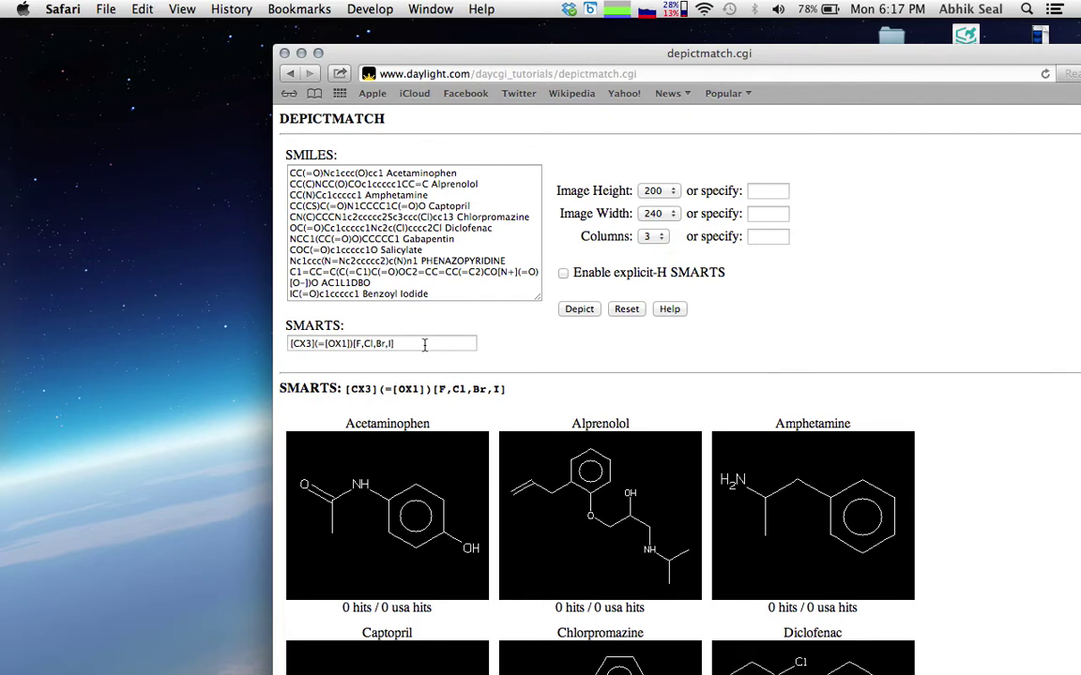
- Replace the SMARTS pattern with the ether query [OD2]([#6])[#6] and depict the molecules
triple_click(425, 345)
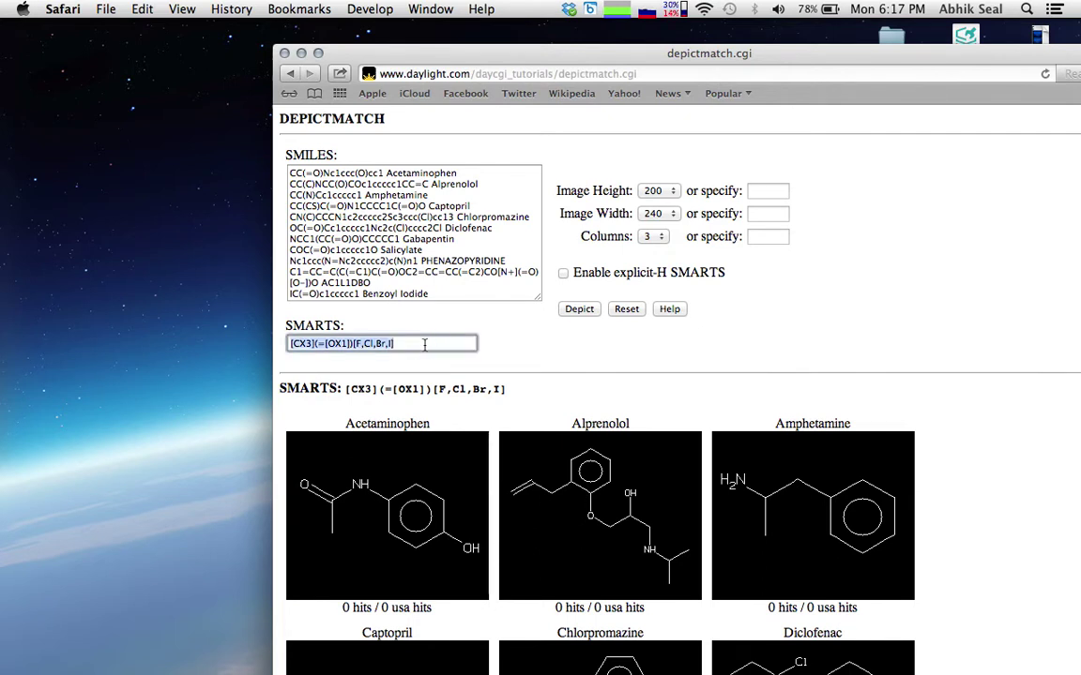
key(BackSpace)
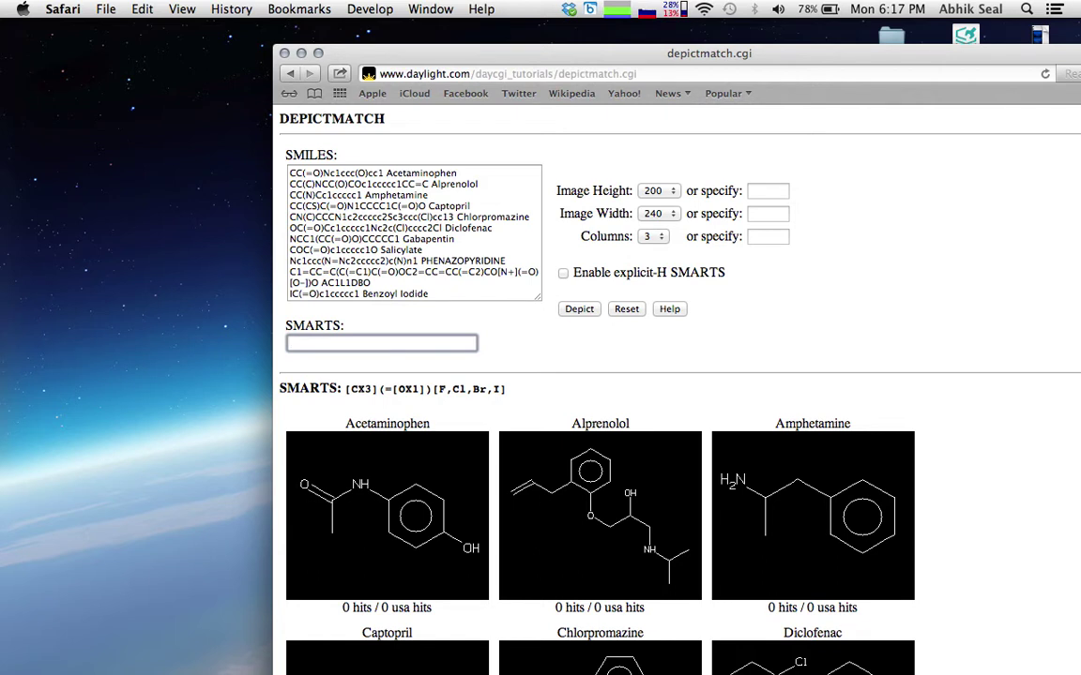
text([OD2]()
text([)
key(BackSpace)
key(BackSpace)
text(()
text(()
text(#)
text(6])[#6])
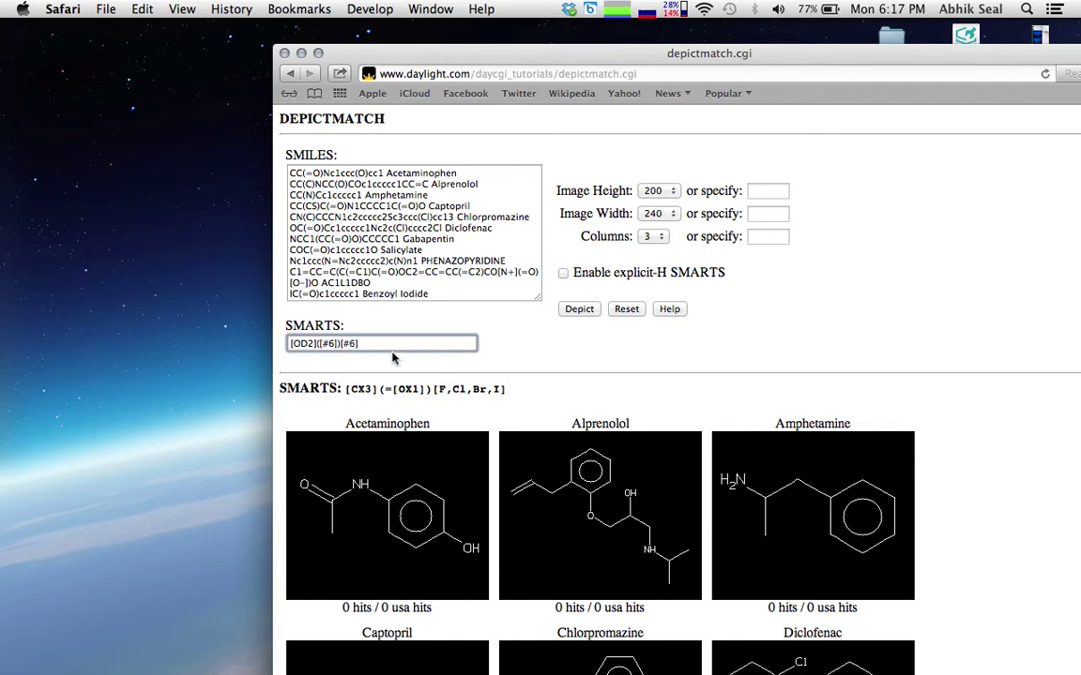
click(580, 309)
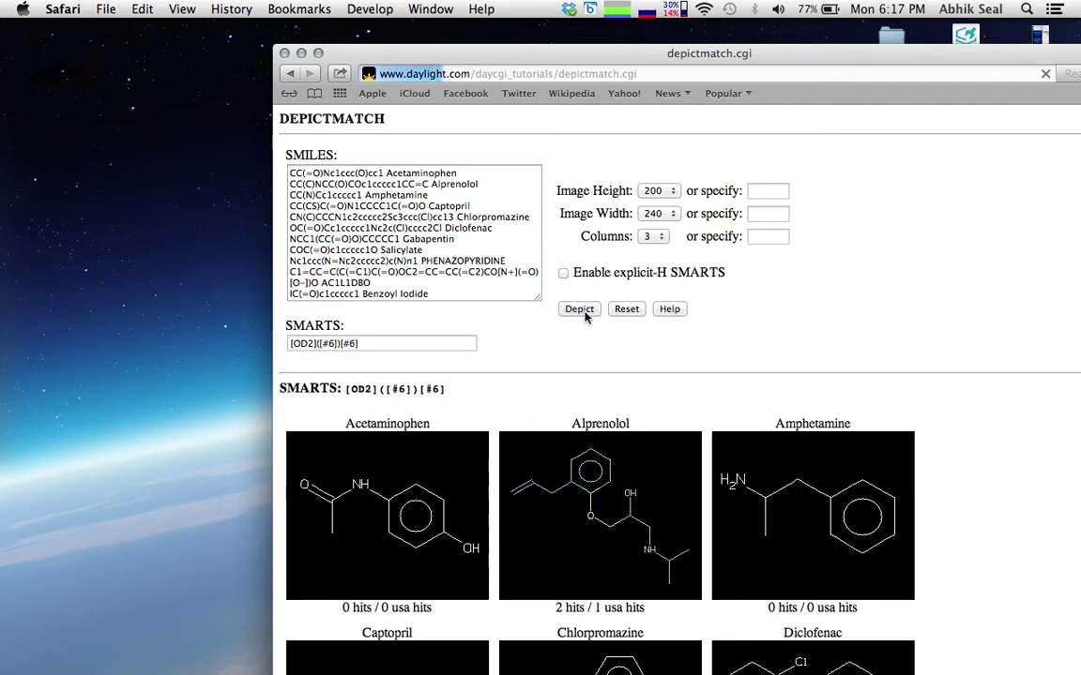
- Examine Alprenolol, Salicylate, AC1L1DBO and the other depicted molecules for matches to [OD2]([#6])[#6]
scroll(570, 360, down, 1)
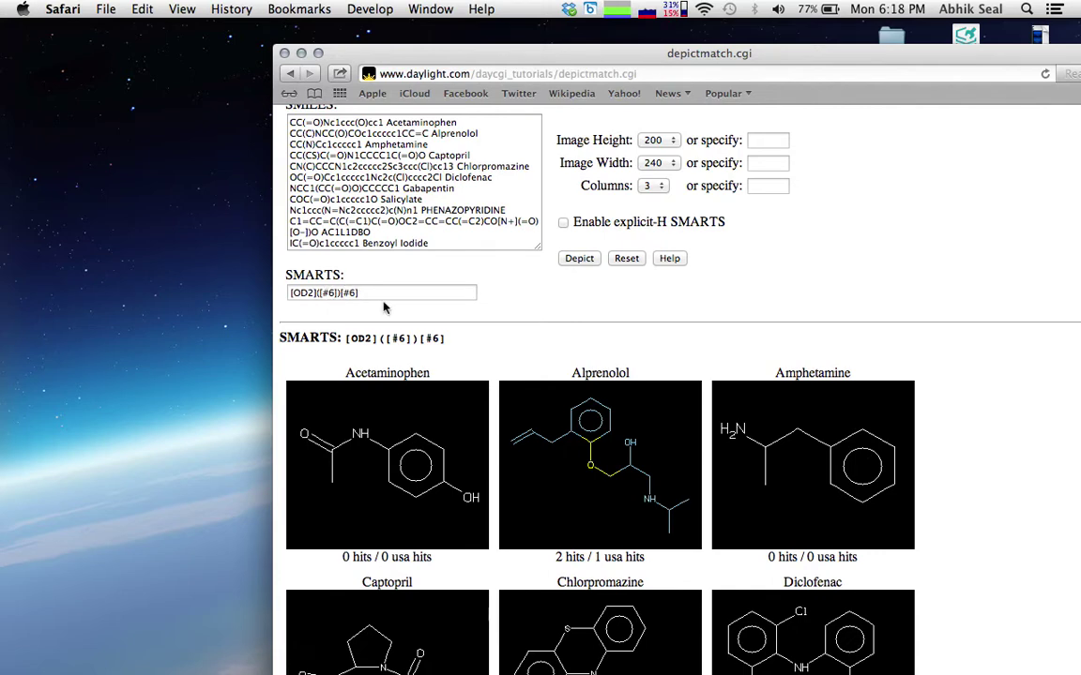
scroll(497, 379, down, 5)
scroll(495, 379, down, 2)
scroll(495, 379, up, 3)
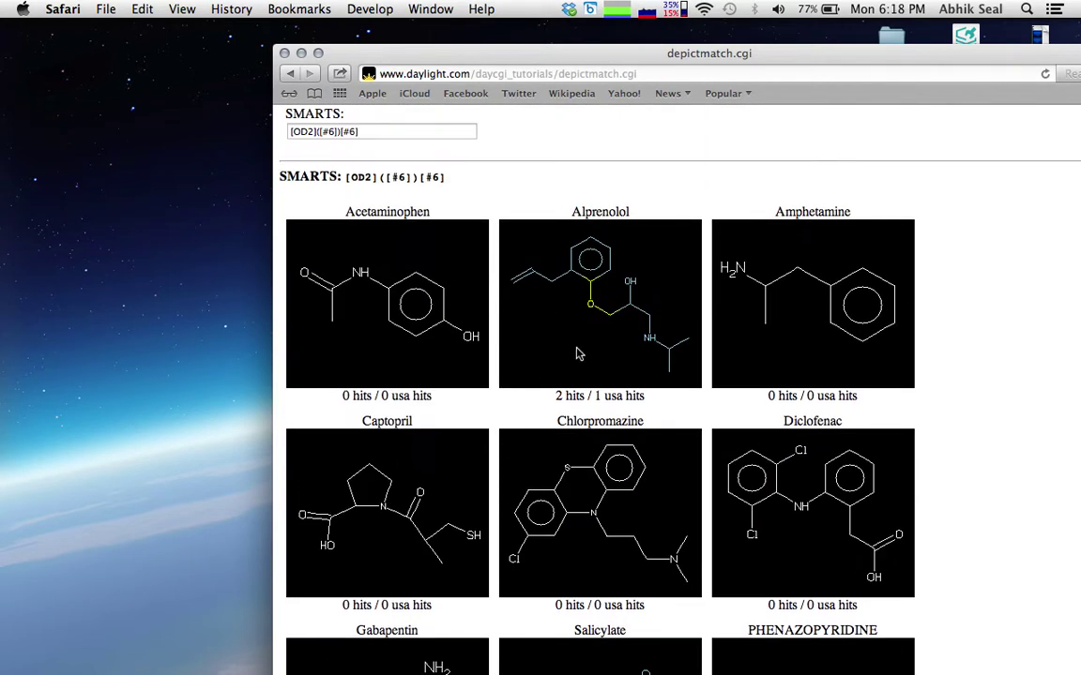
scroll(593, 316, down, 7)
scroll(593, 313, up, 8)
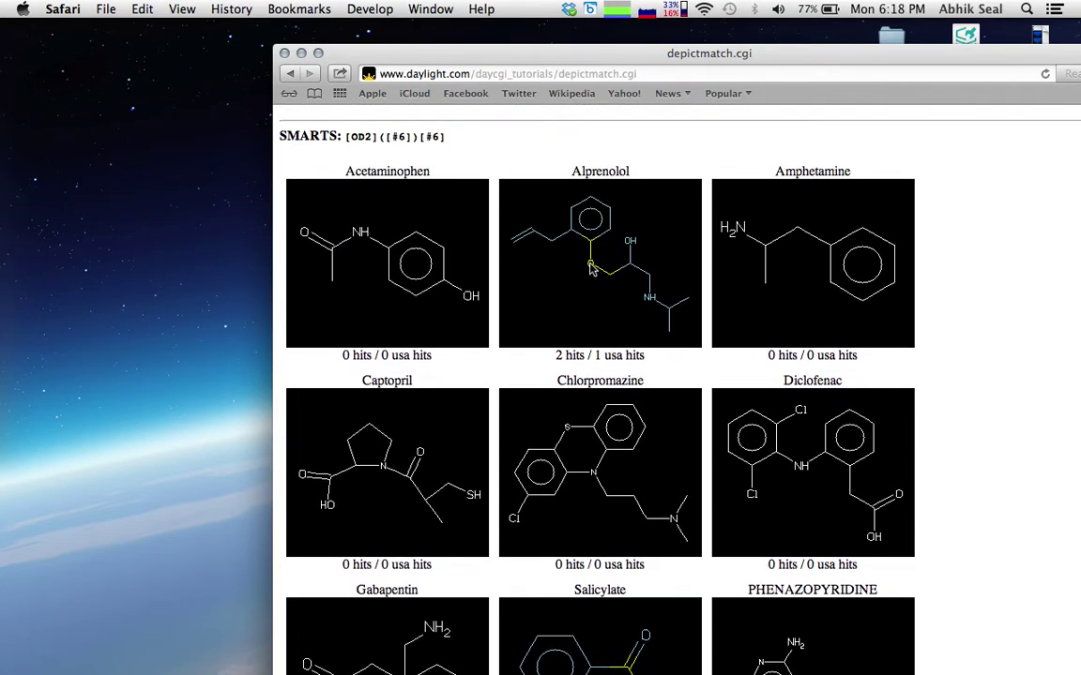
scroll(589, 272, down, 8)
scroll(606, 354, down, 2)
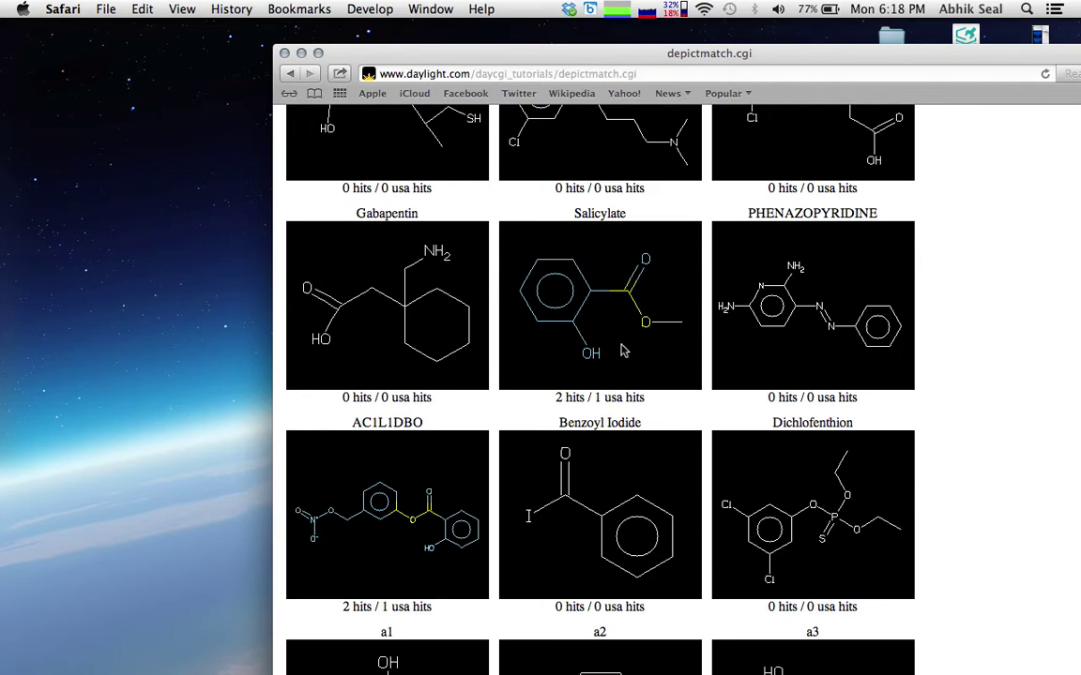
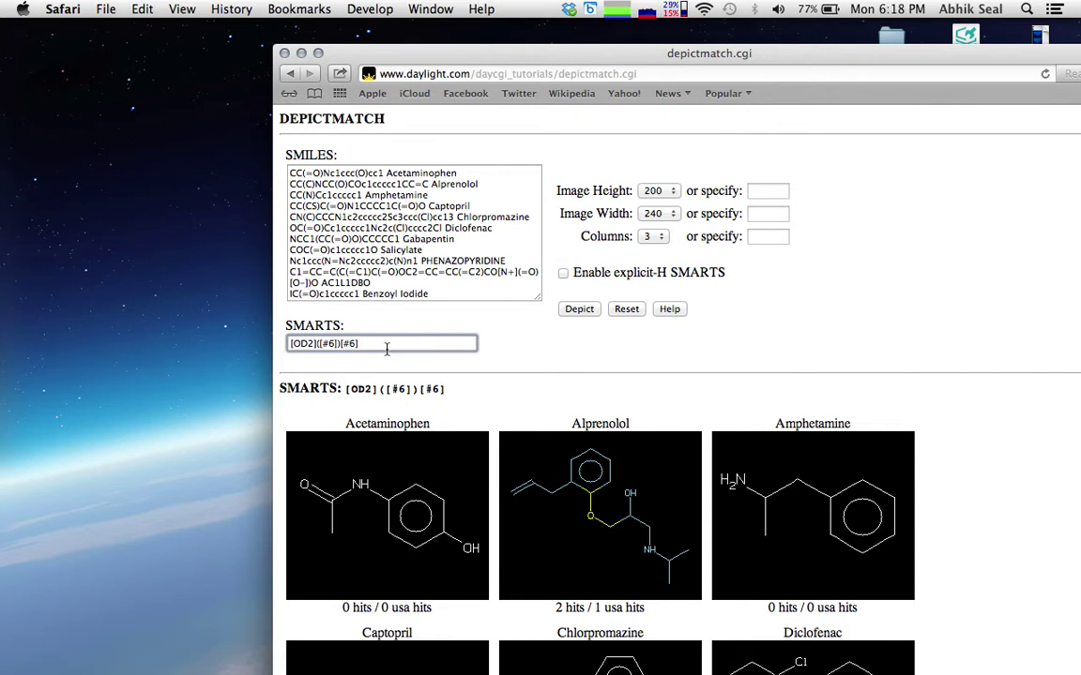
- Replace the SMARTS pattern with the first part of a nitro query, [$(NX3](=[OX1](=[OX1]O),$
triple_click(386, 347)
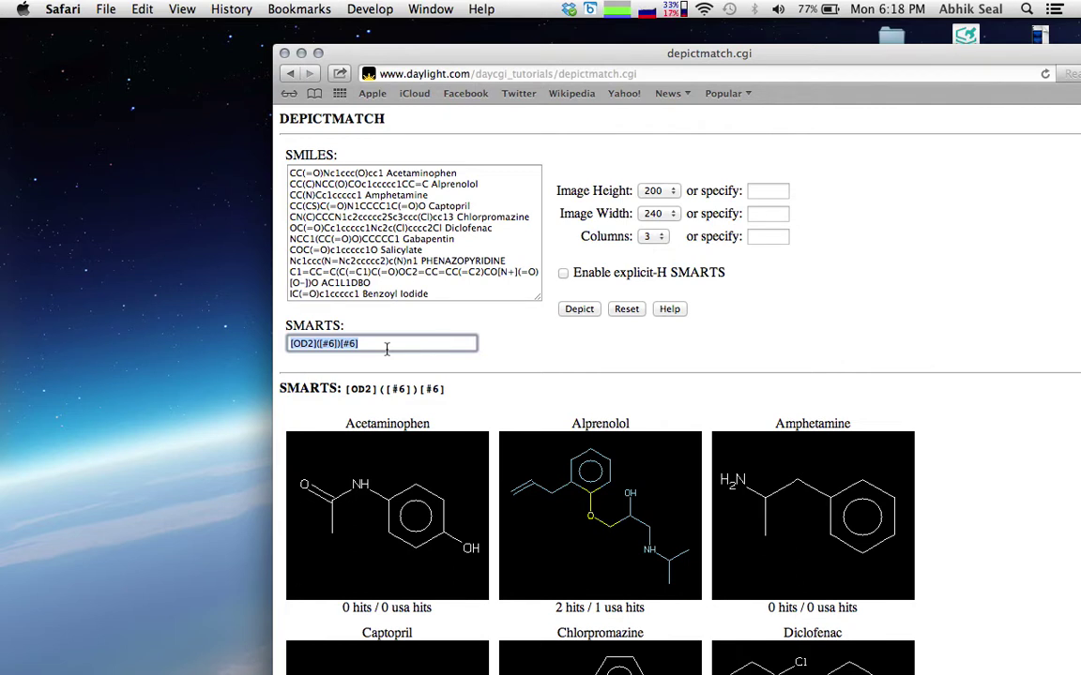
text([)
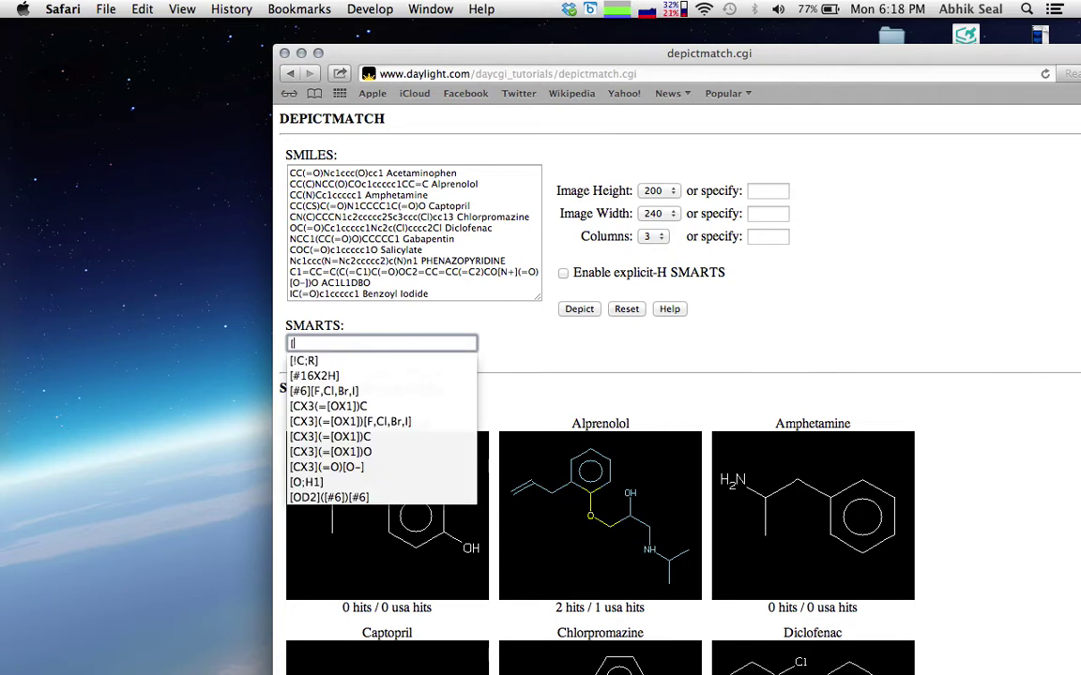
text(S)
text(i)
text(NX3)
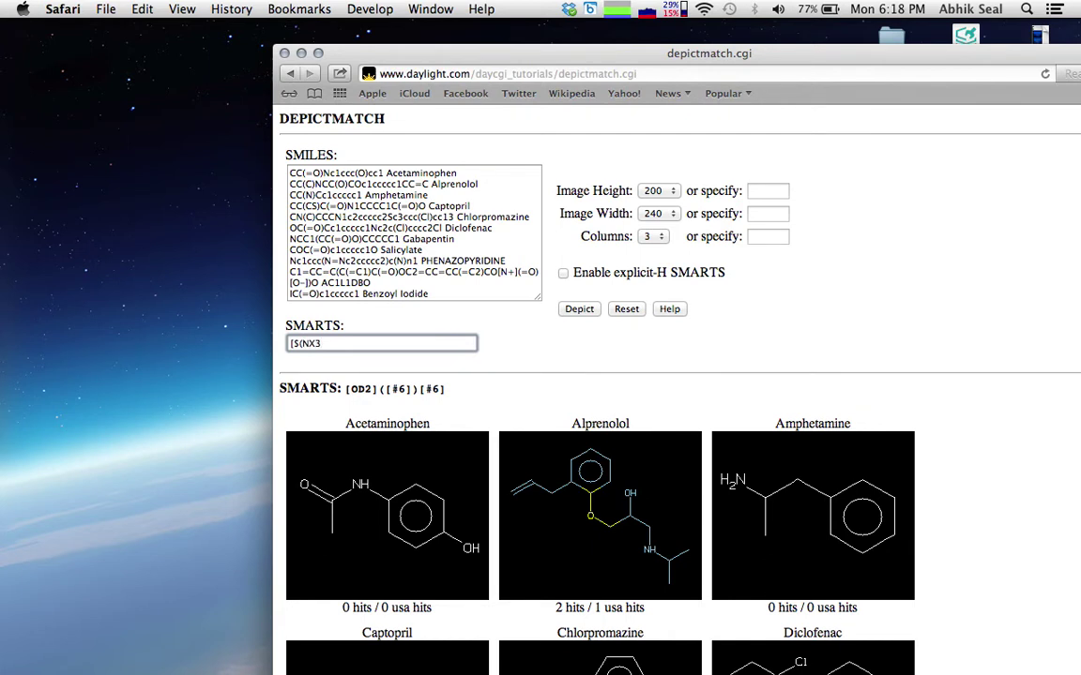
text()(=O)
key(BackSpace)
text([OX1](=[OX1]O),$)
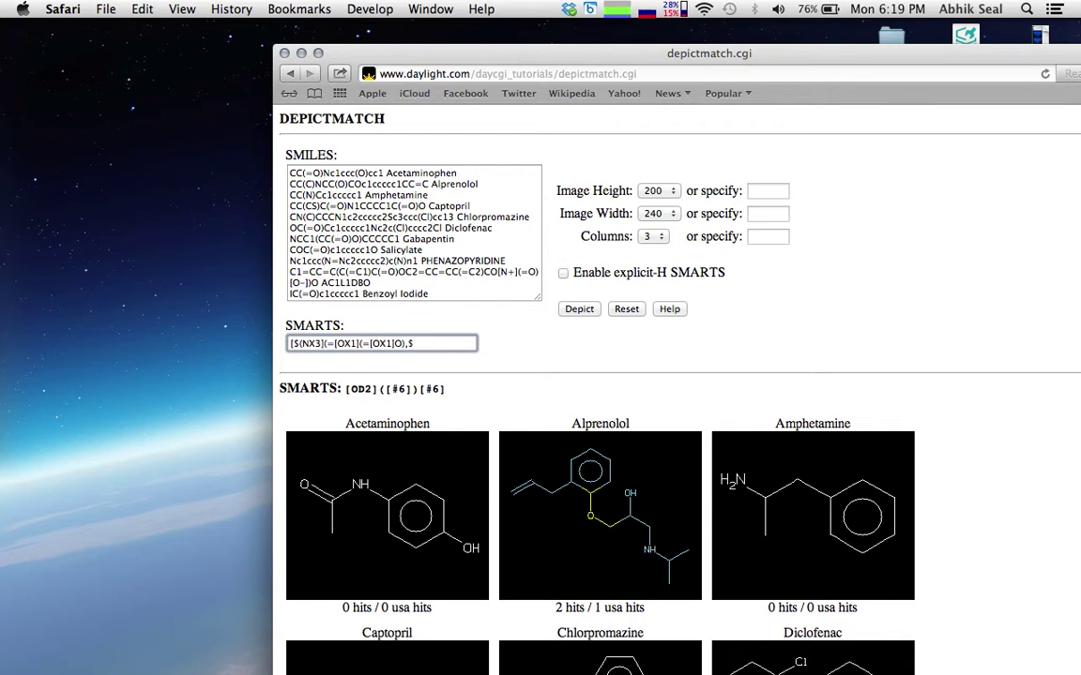
- Extend the nitro SMARTS with the charged nitrogen and its negative oxygen, ([NX3+]([OX1-]
text(([N)
text(X)
text(3+)
text(])
text(()
text(()
text(OX)
text(1-)
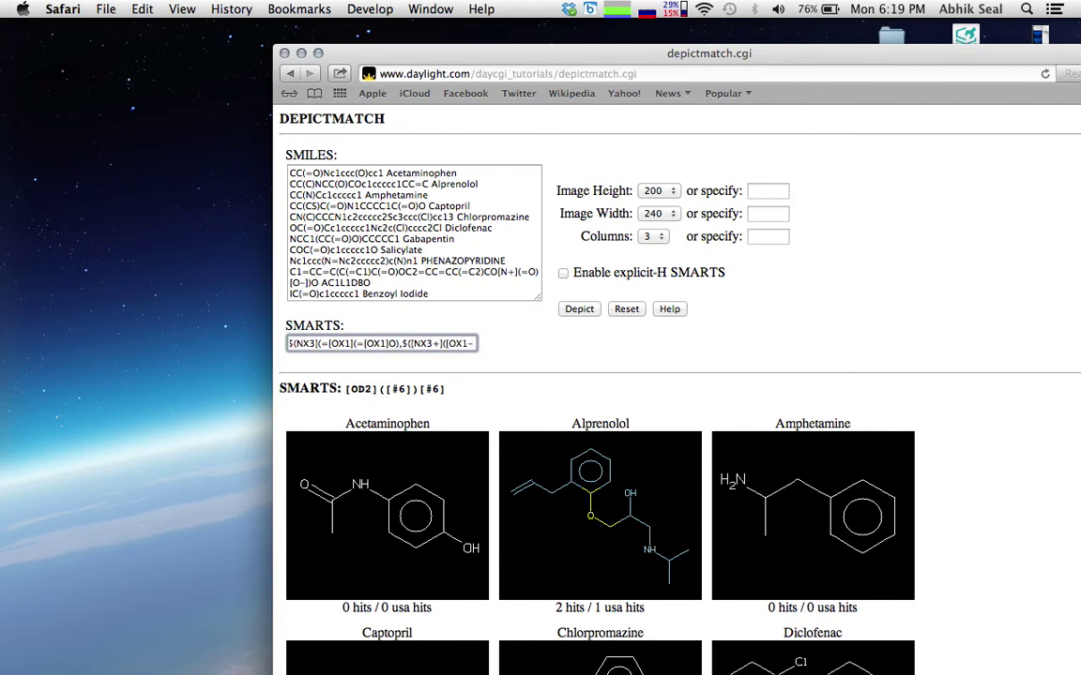
text(])
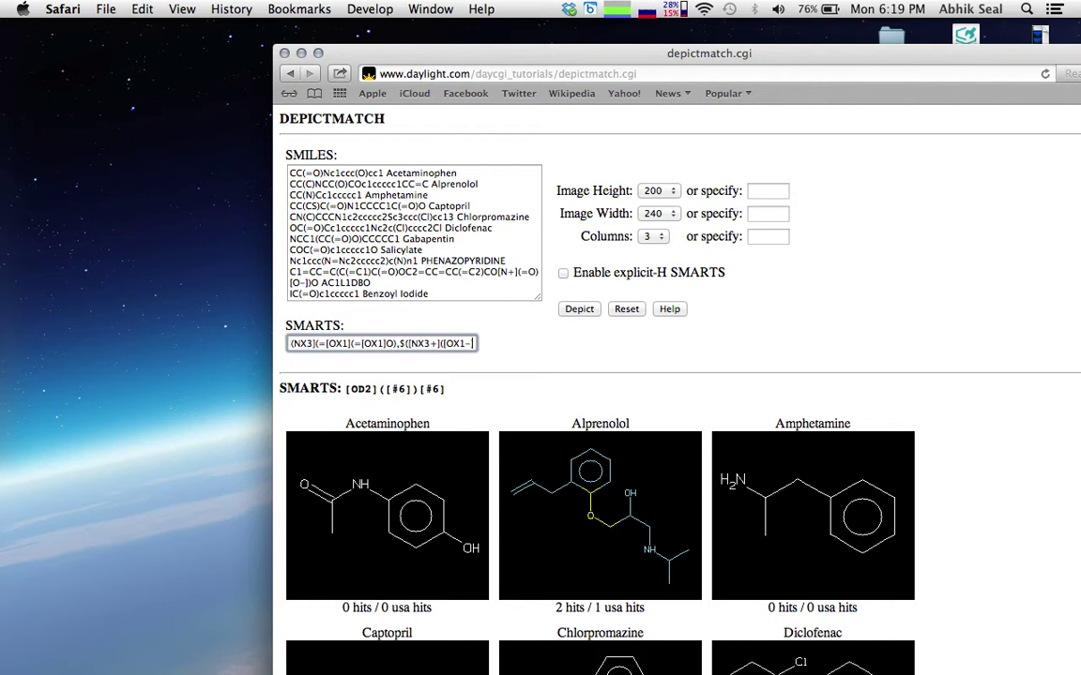
- Complete the nitro SMARTS with )(=[OX1]O)] and depict the molecules
text()()
text(=C)
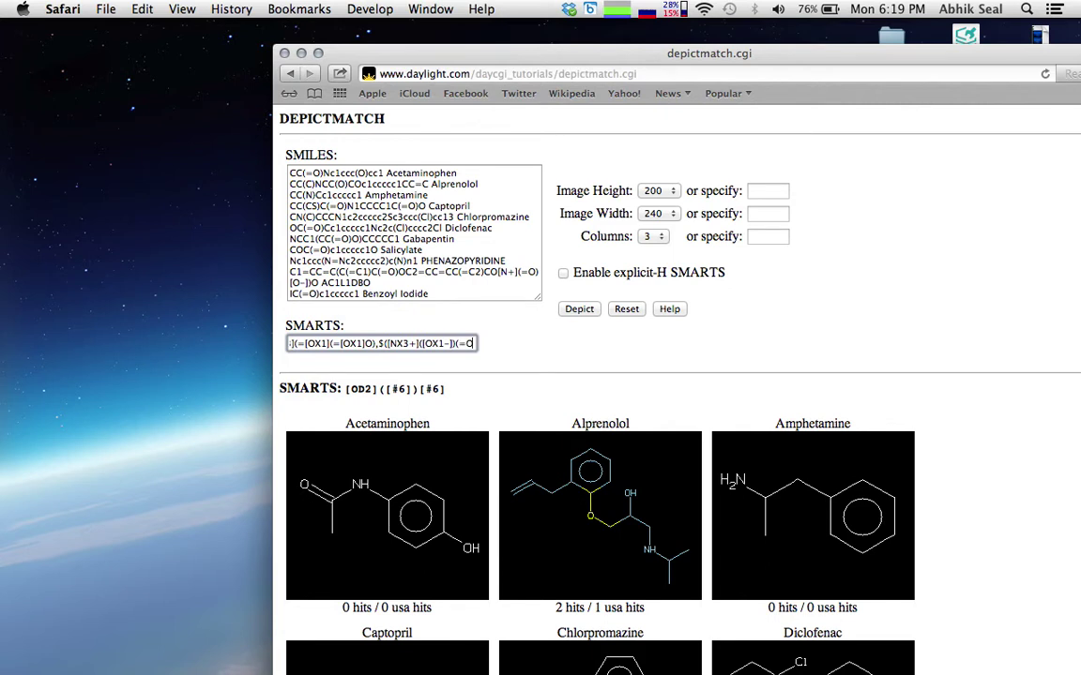
key(BackSpace)
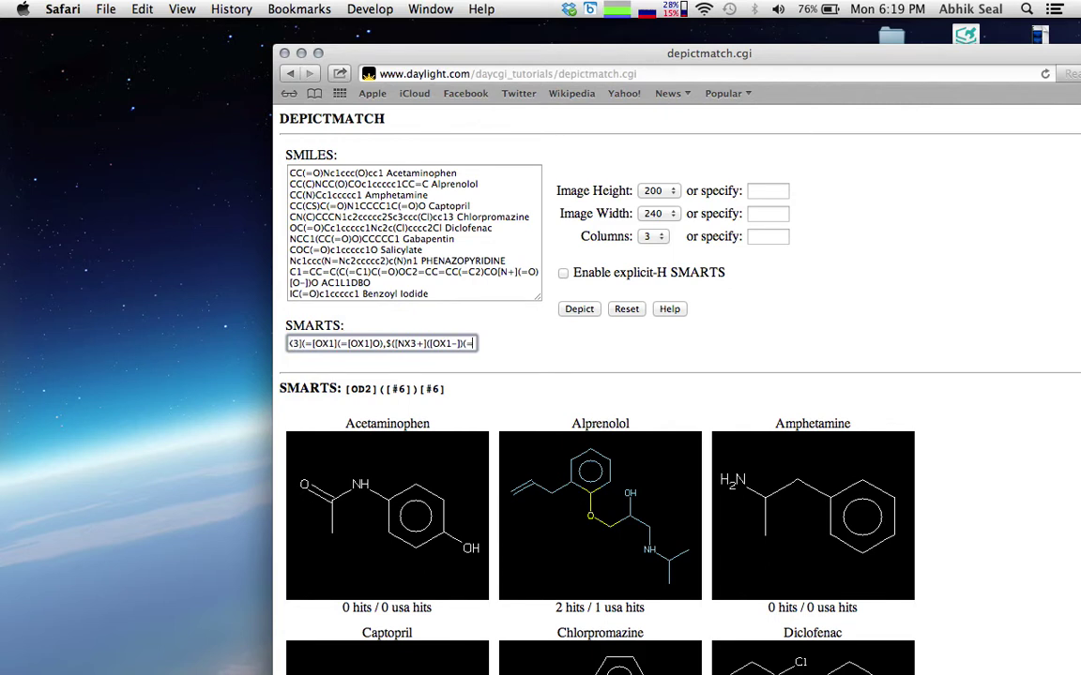
text([OX)
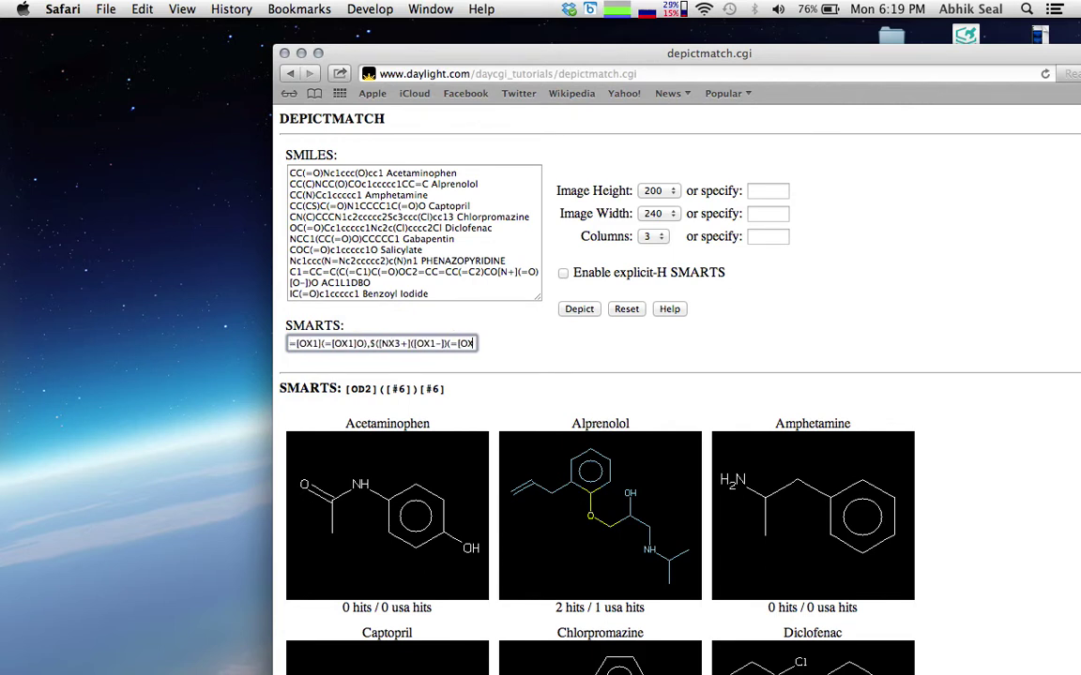
text(1-])
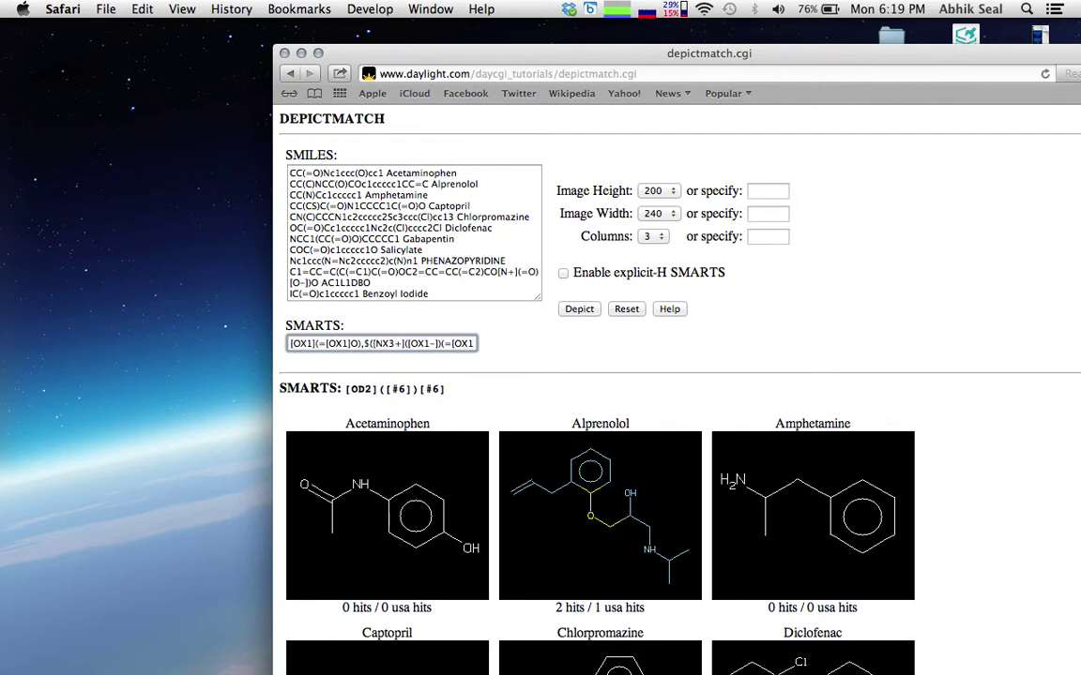
text()(=[OX1)
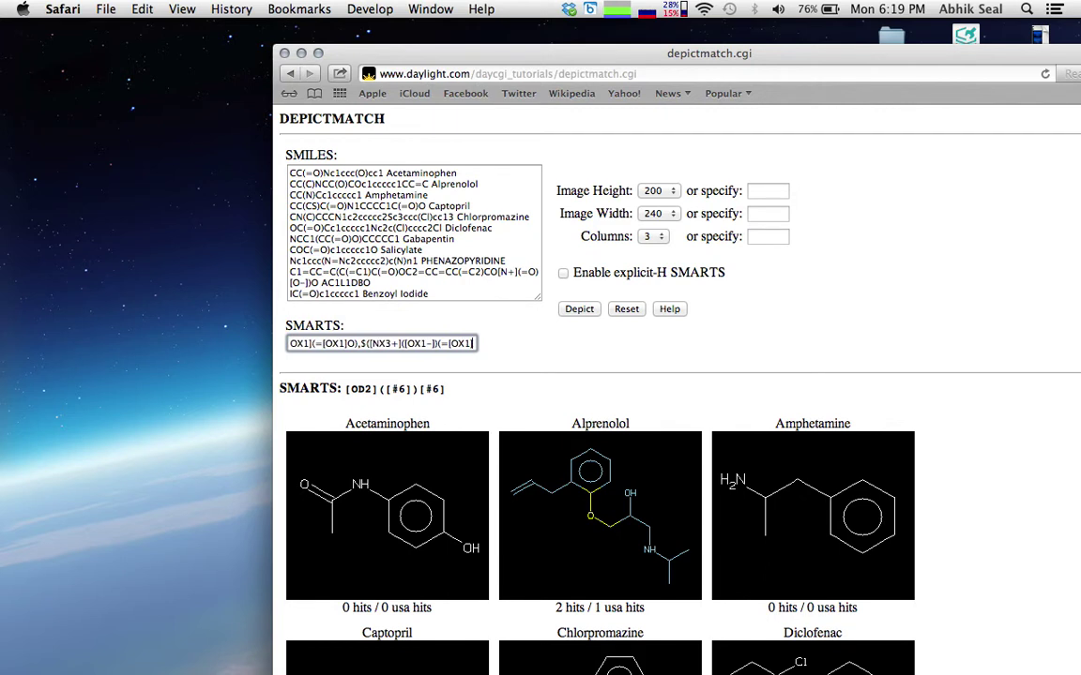
text(]O))
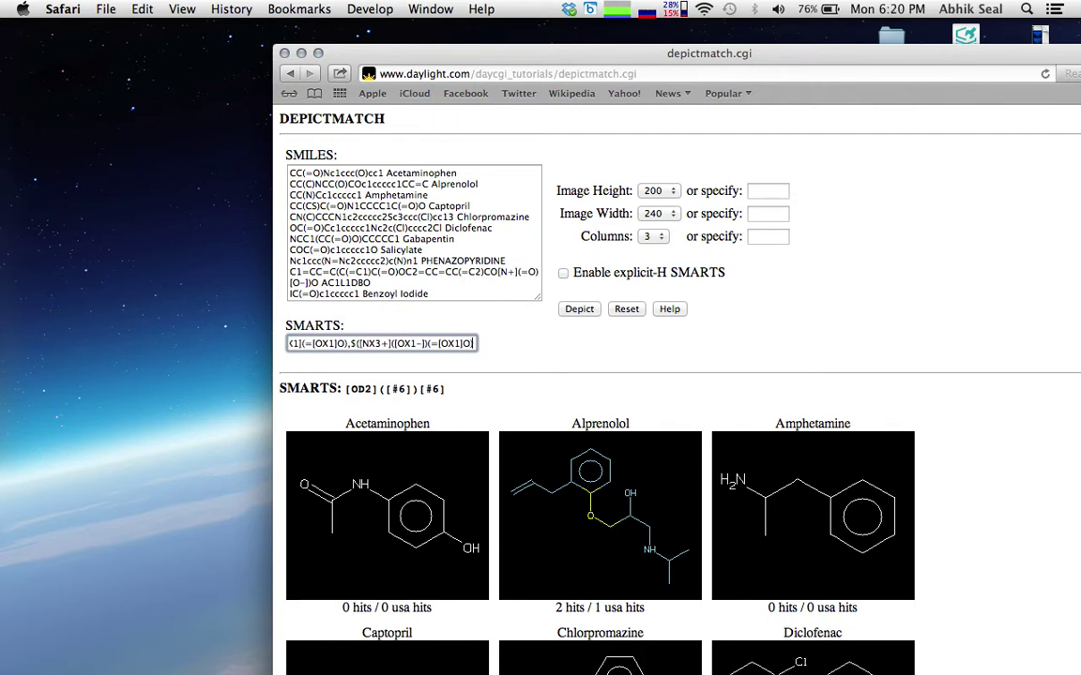
text(])
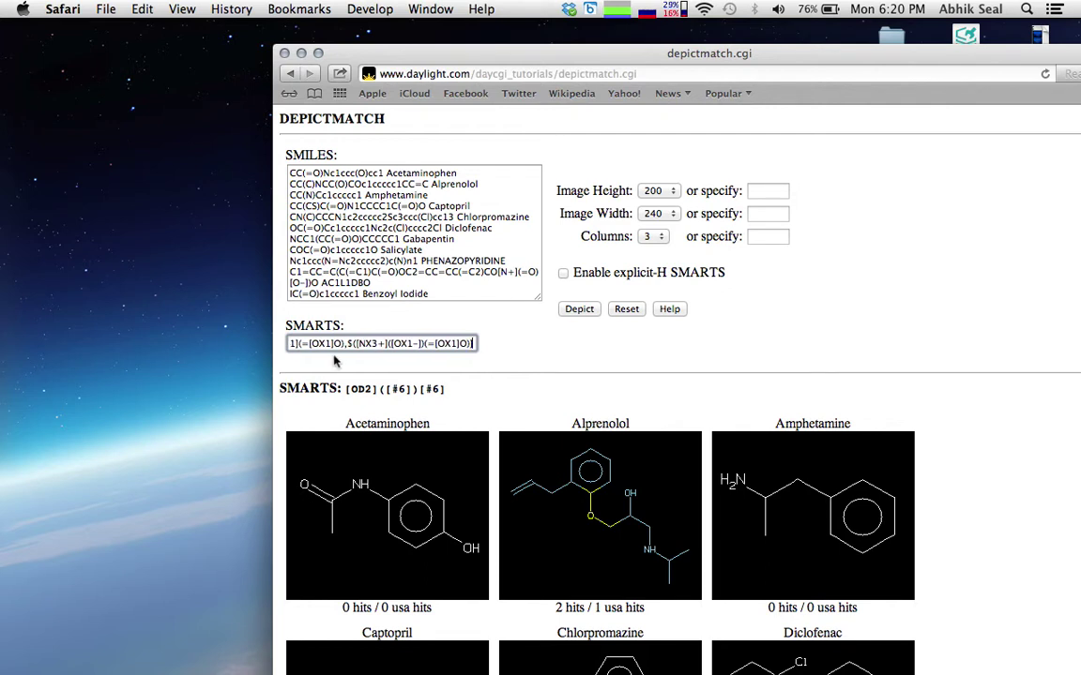
click(579, 310)
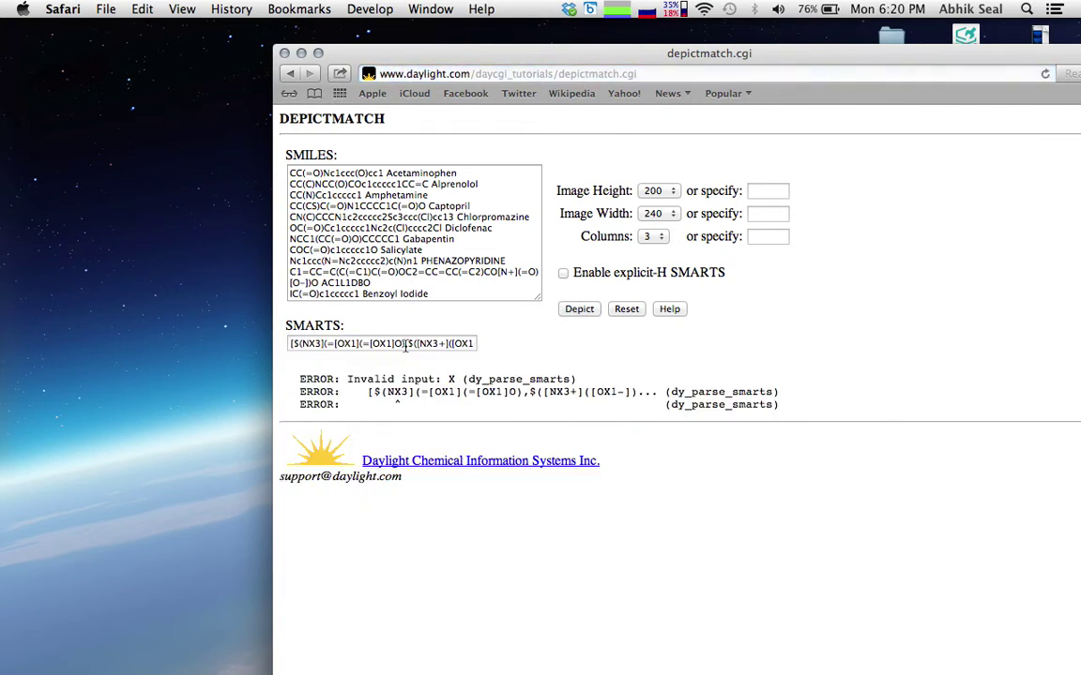
- Insert the missing opening square bracket before the first NX3 in the SMARTS and depict the molecules again
click(303, 344)
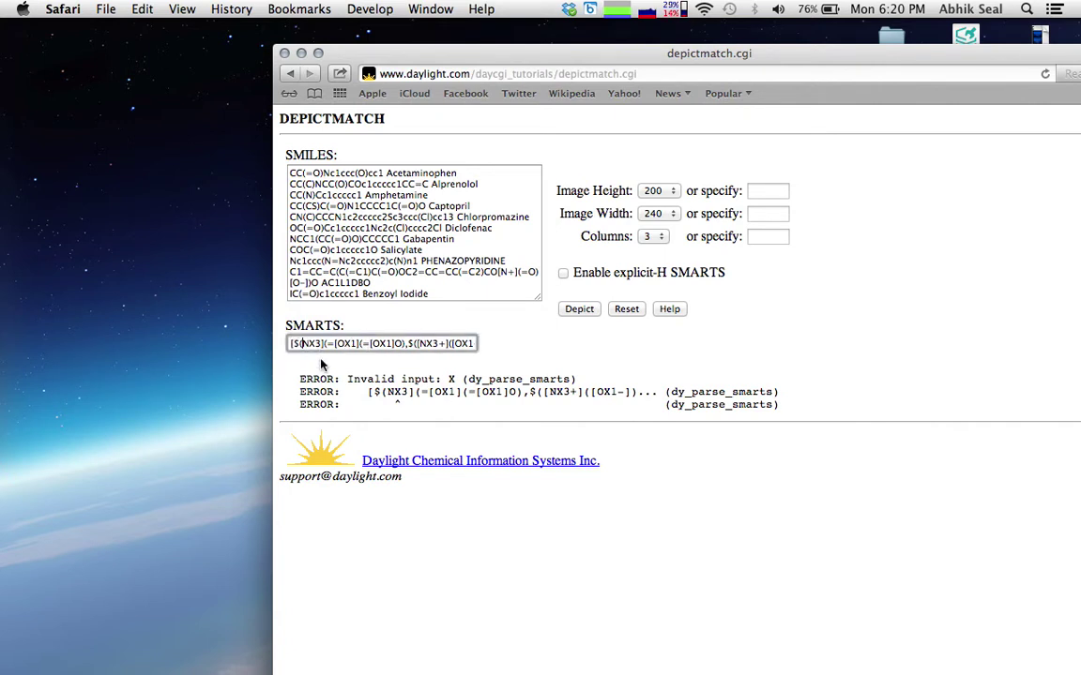
text([)
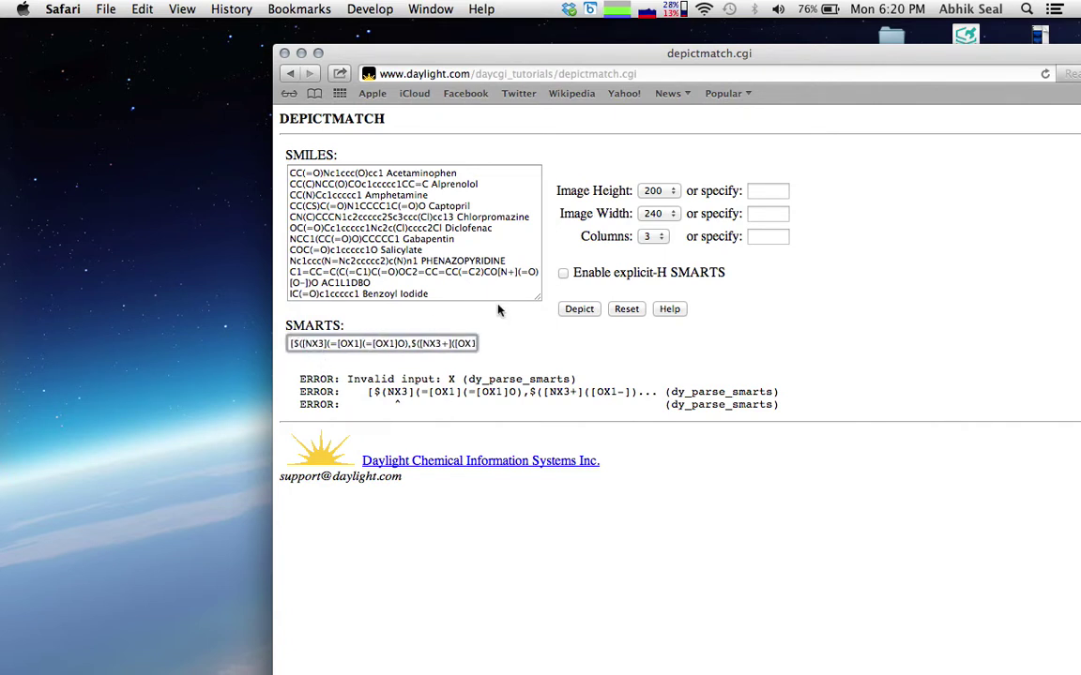
click(565, 315)
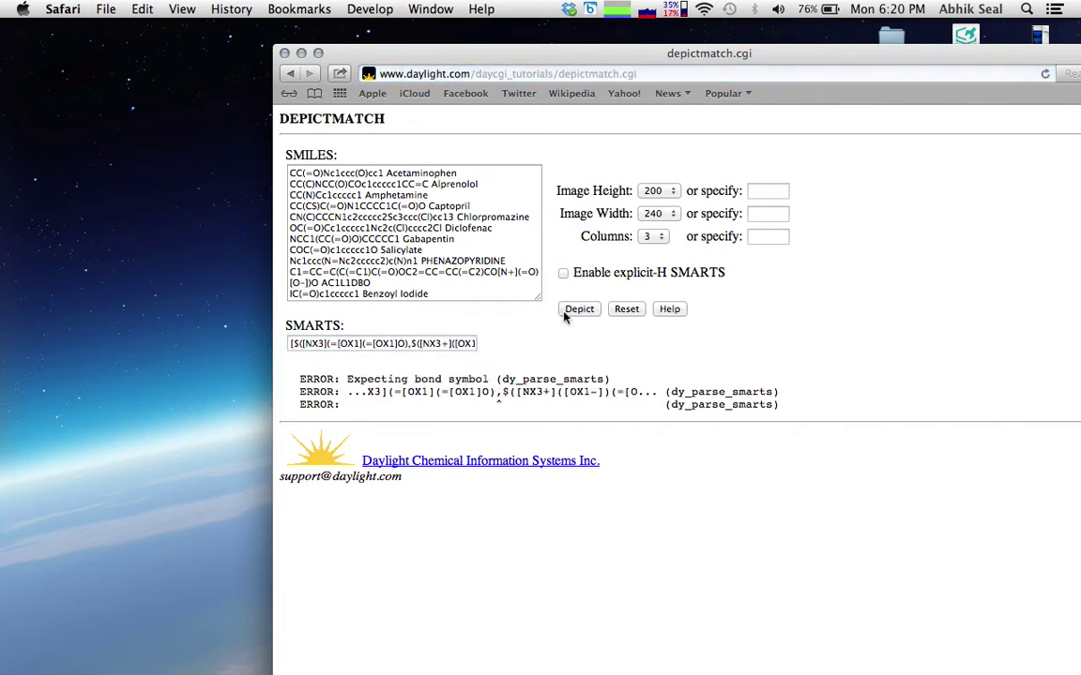
click(408, 343)
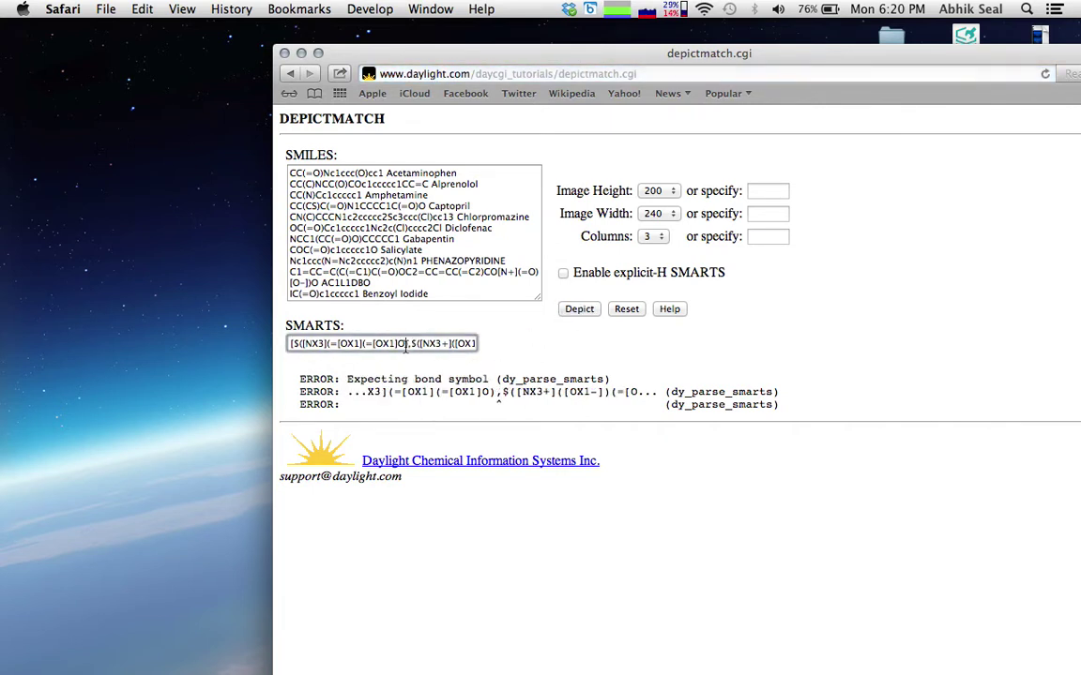
click(134, 122)
click(146, 122)
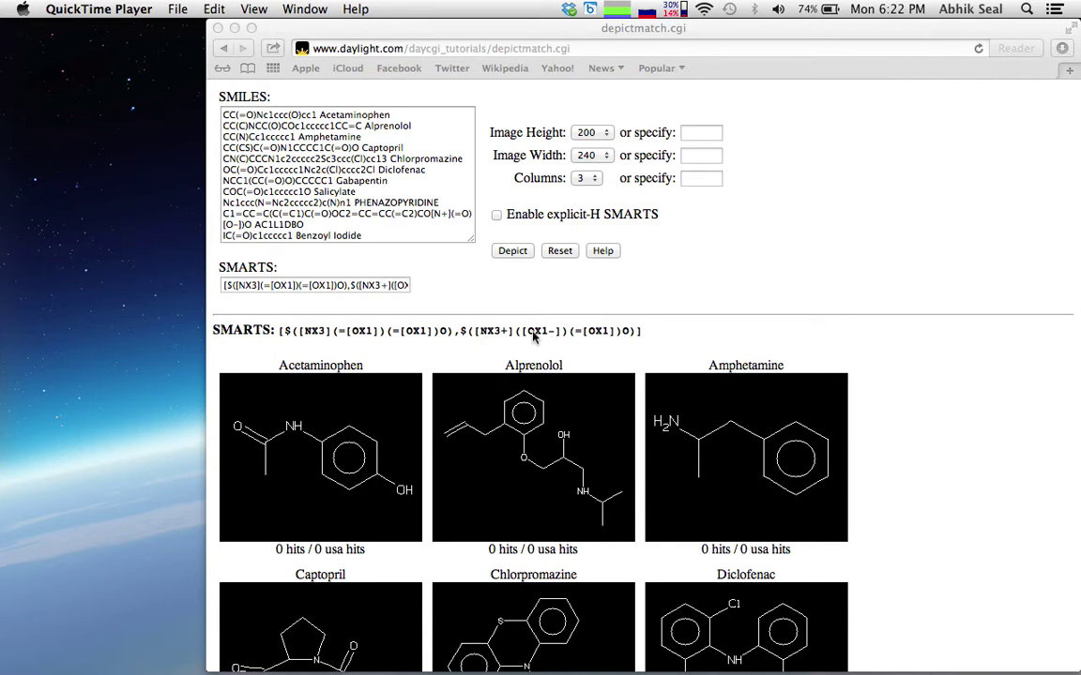
- Examine AC1L1DBO and the other depicted molecules for matches to the nitro query [$([NX3](=[OX1])(=[OX1])O),$([NX3+]([OX1-])(=[OX1])O)]
scroll(535, 333, down, 1)
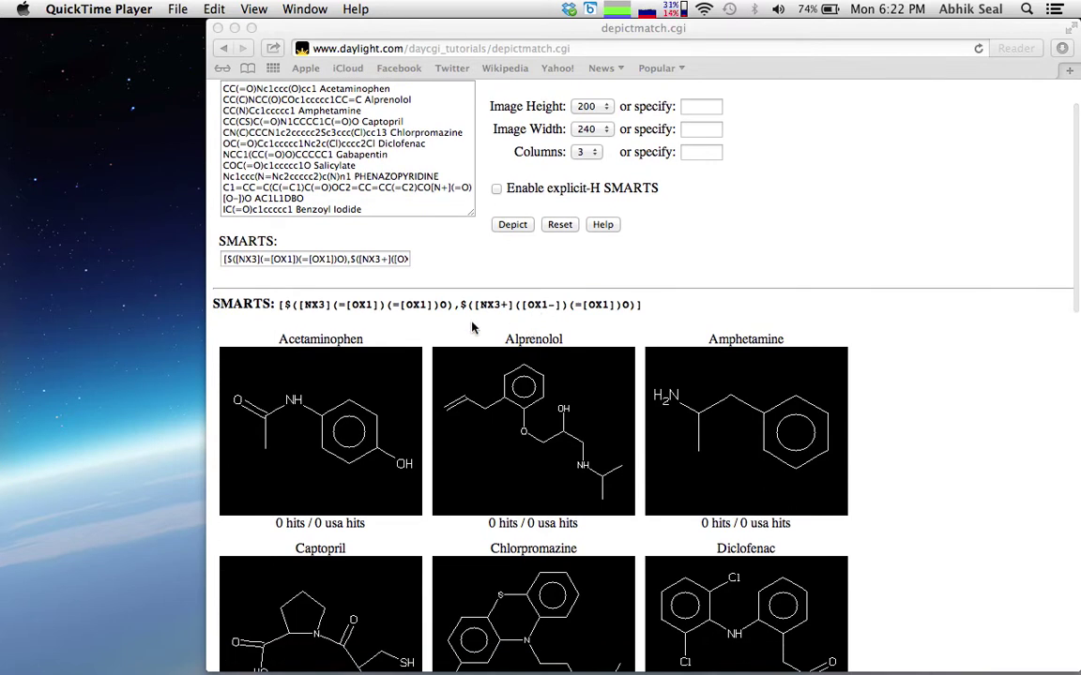
scroll(381, 345, down, 10)
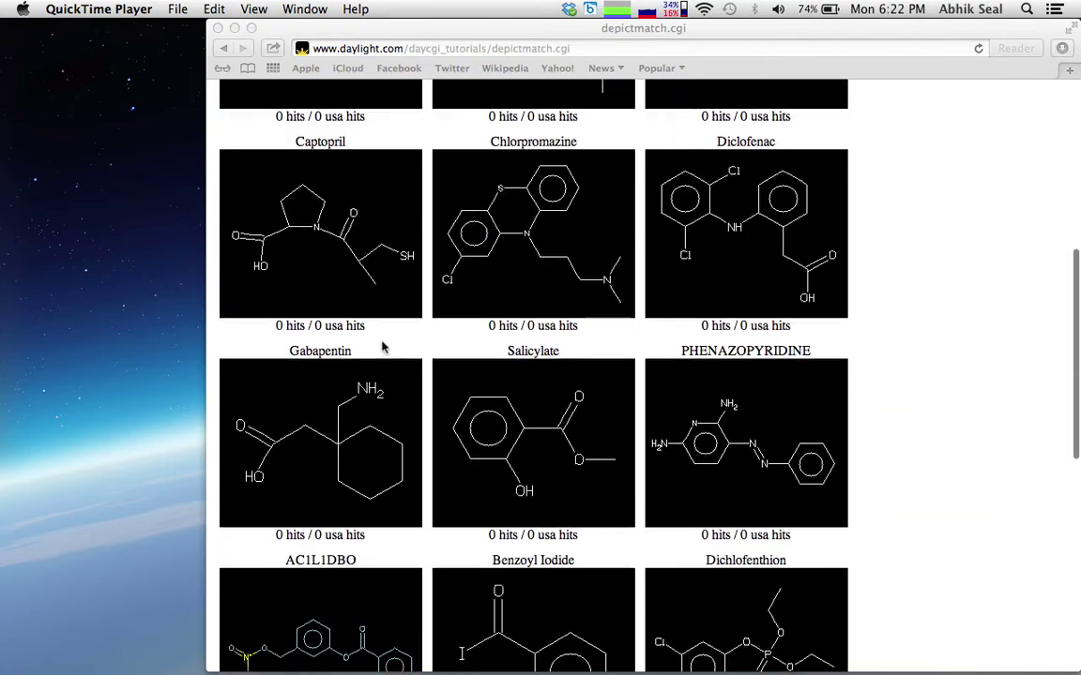
scroll(381, 345, up, 10)
scroll(381, 345, down, 8)
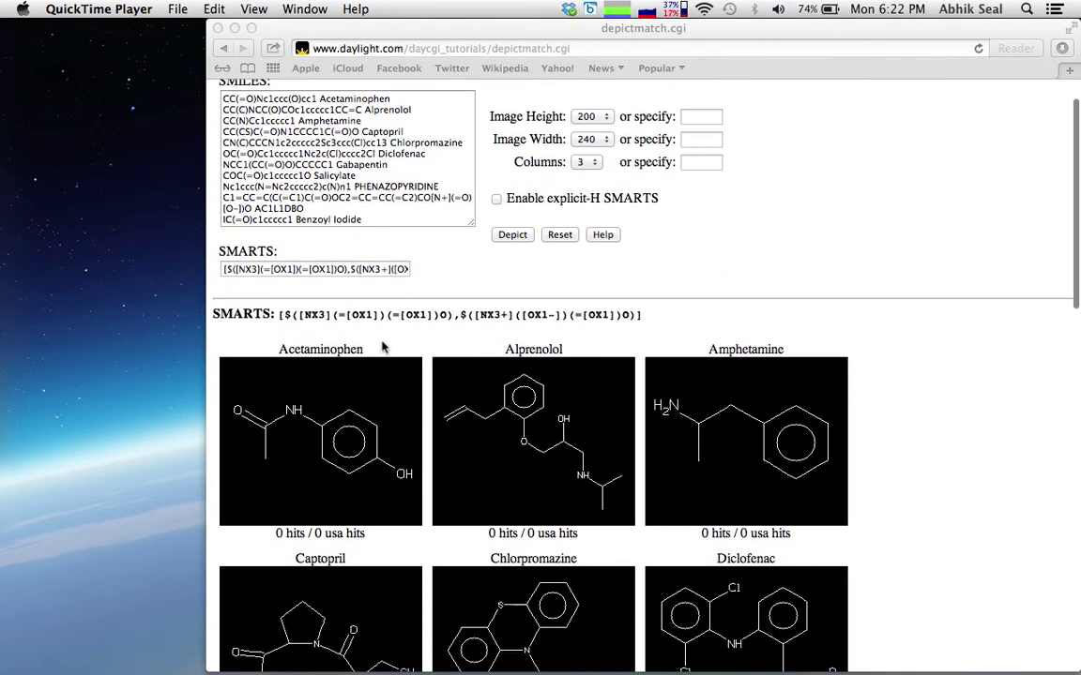
scroll(380, 346, down, 6)
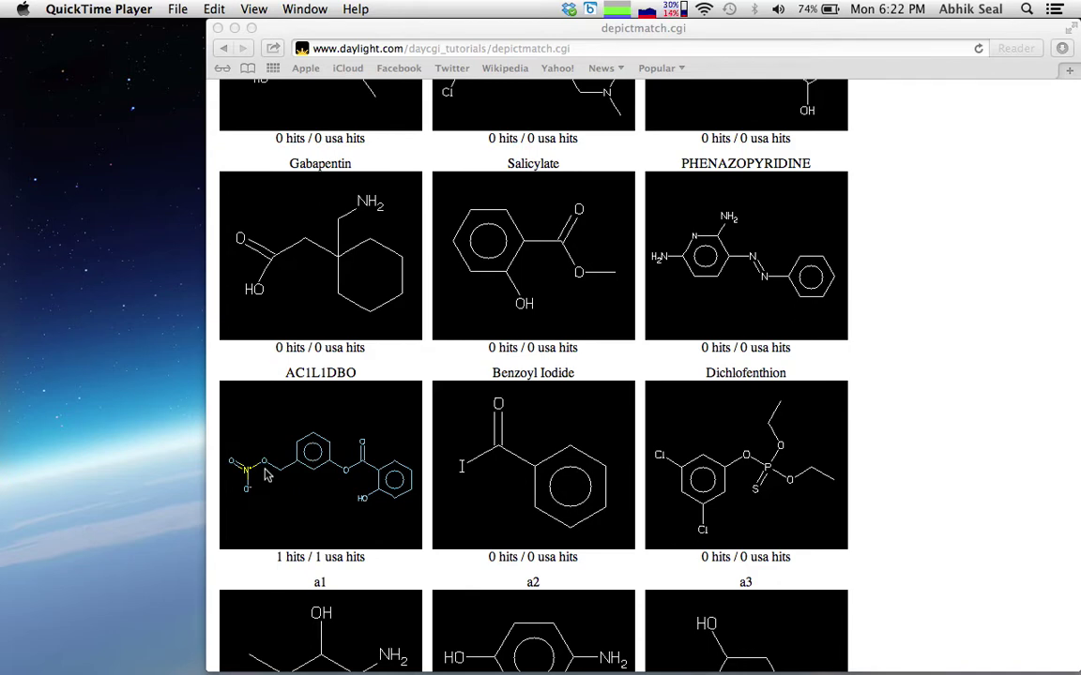
scroll(265, 475, up, 10)
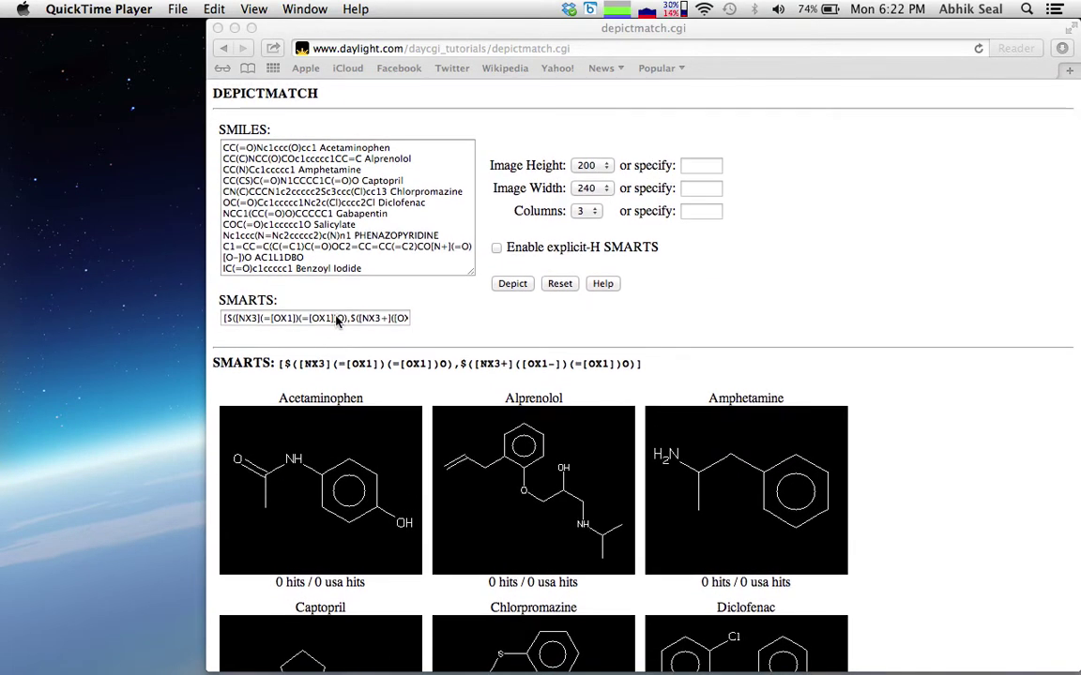
- Replace the SMARTS pattern with the amine query [NX3;H2,H1;!$(NC=O)] and depict the molecules
click(336, 319)
key(super+a)
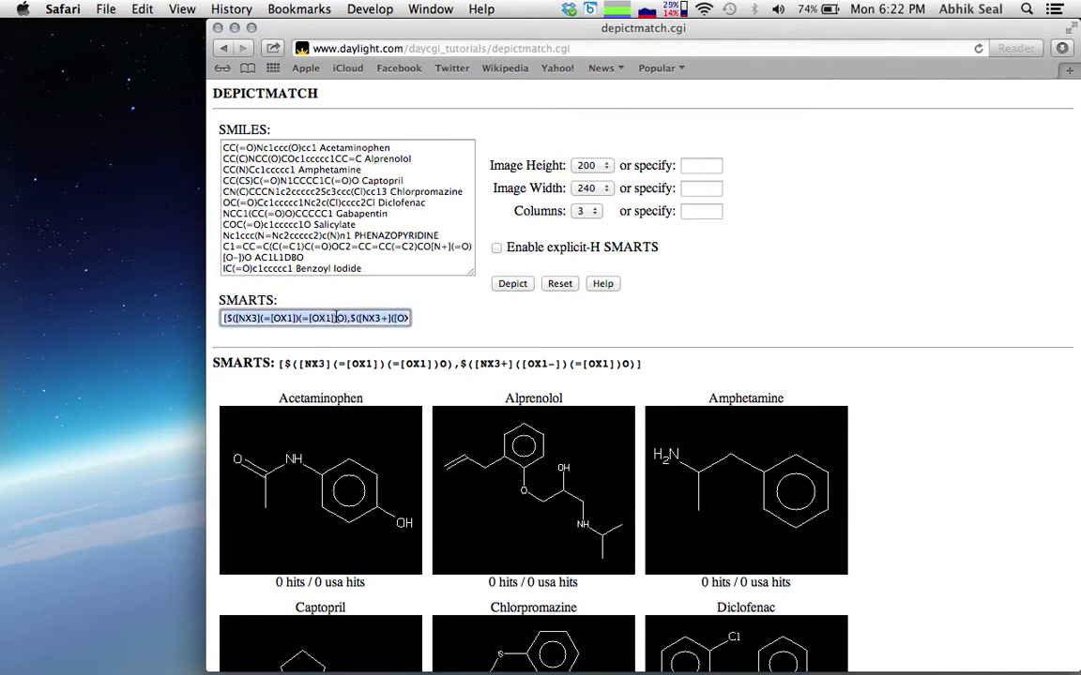
scroll(381, 450, down, 5)
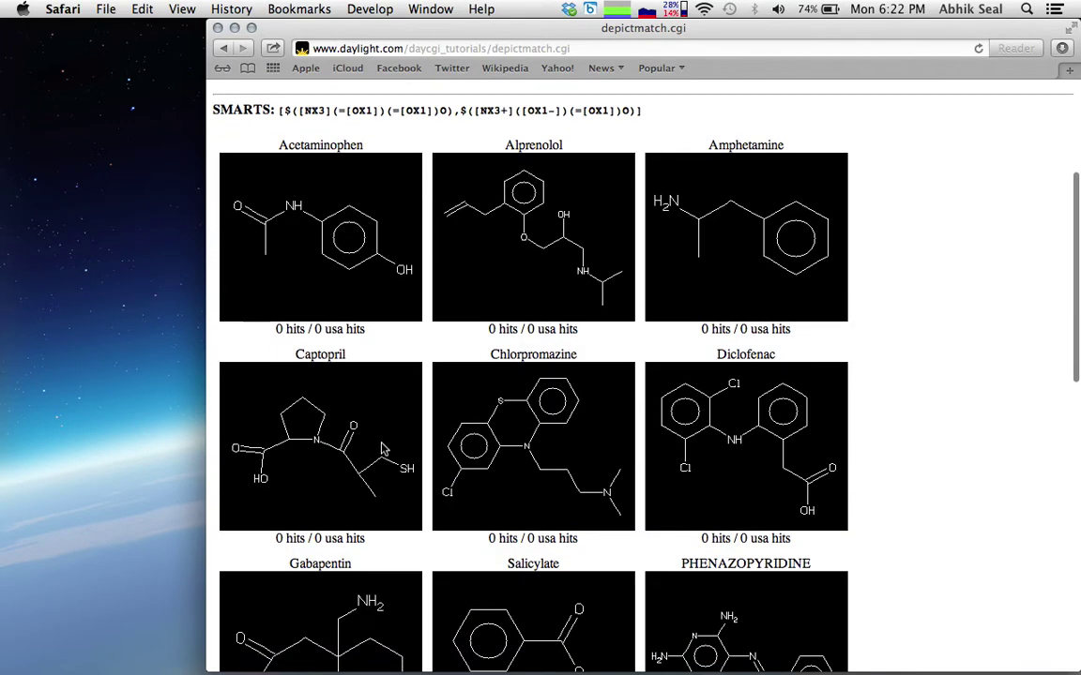
key(BackSpace)
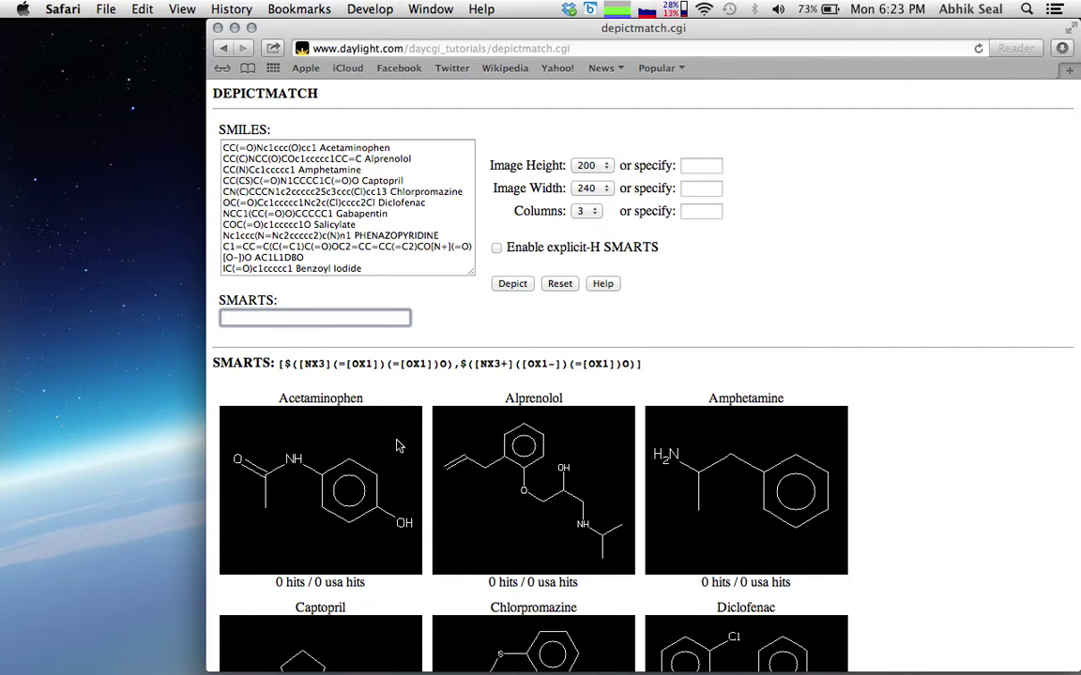
text([)
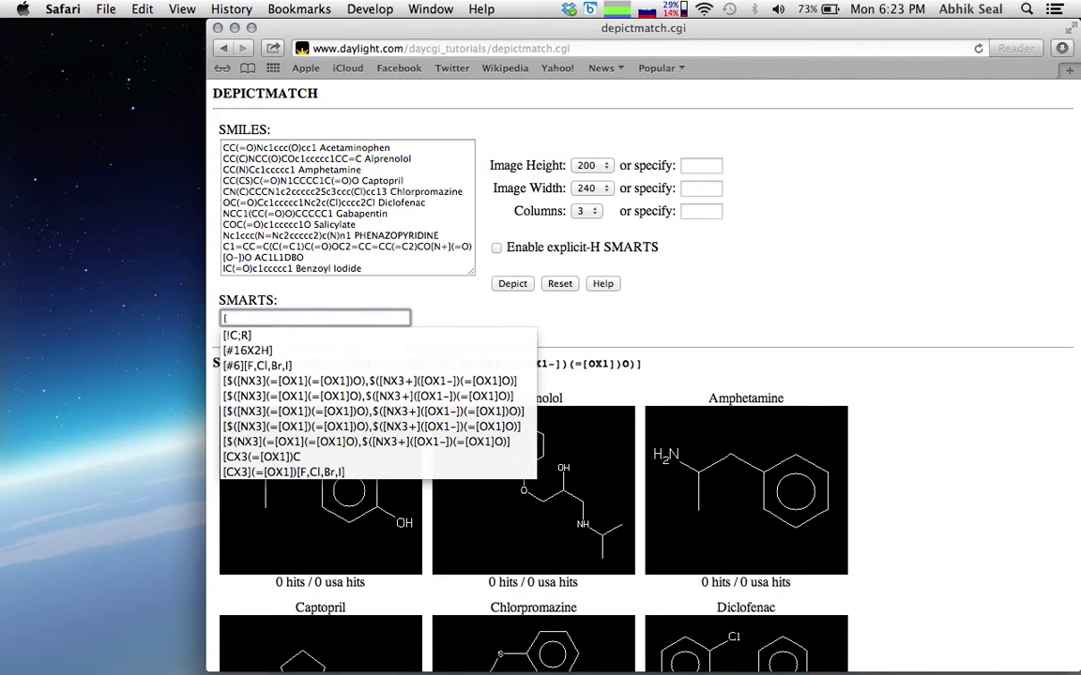
text(N)
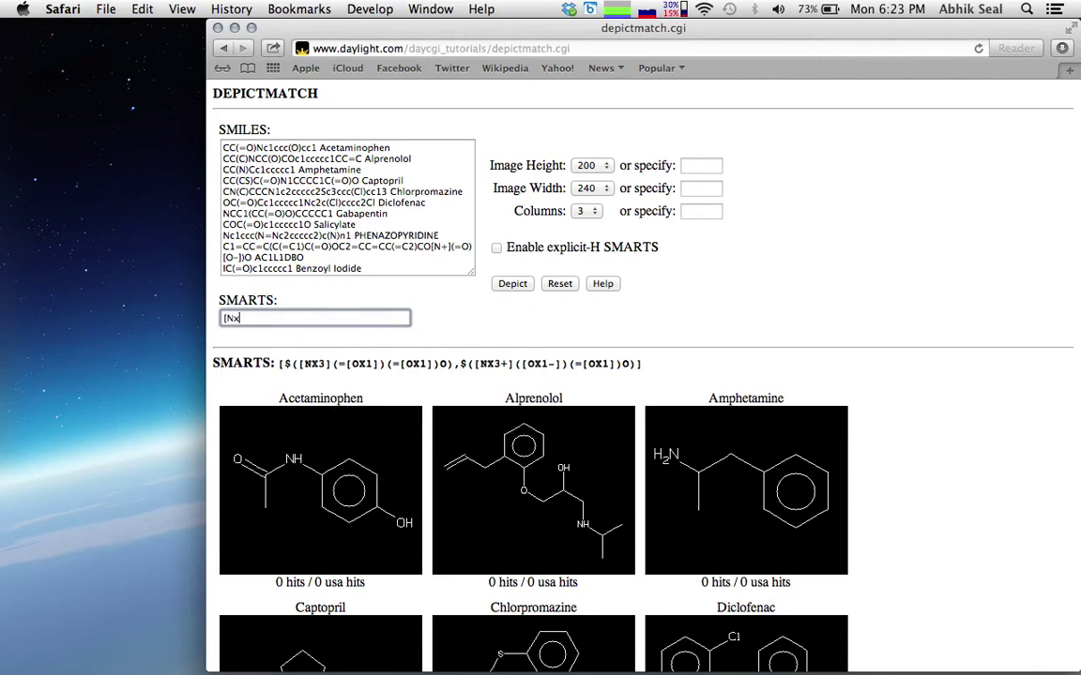
text(X3;H2,H1;)
text(!$(NC=O)])
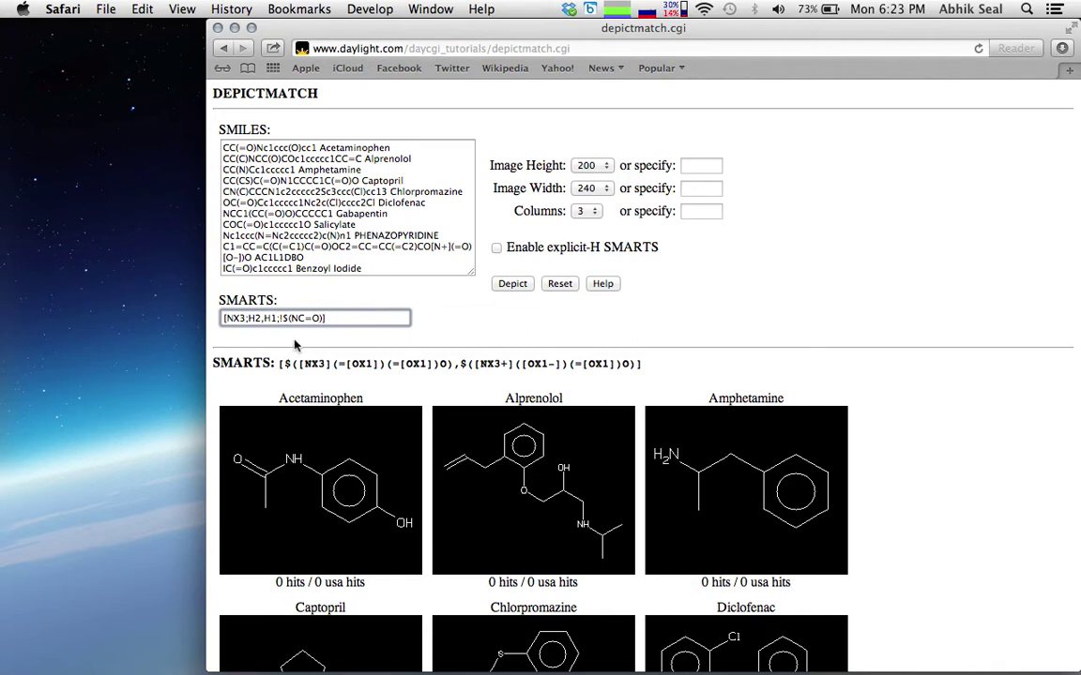
click(248, 319)
drag(280, 318, 325, 318)
click(335, 319)
click(512, 284)
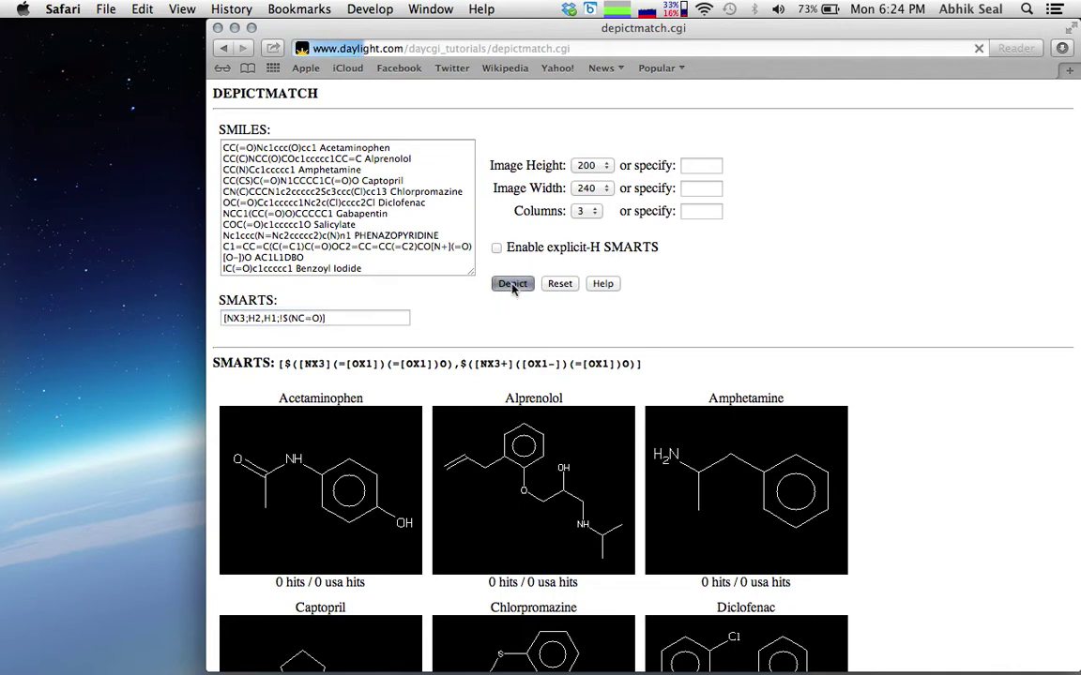
- Examine Alprenolol, Amphetamine, Diclofenac, a1 to a3 and the other depicted molecules for matches to [NX3;H2,H1;!$(NC=O)]
scroll(499, 345, down, 3)
scroll(499, 347, up, 2)
scroll(499, 349, up, 2)
scroll(499, 349, down, 4)
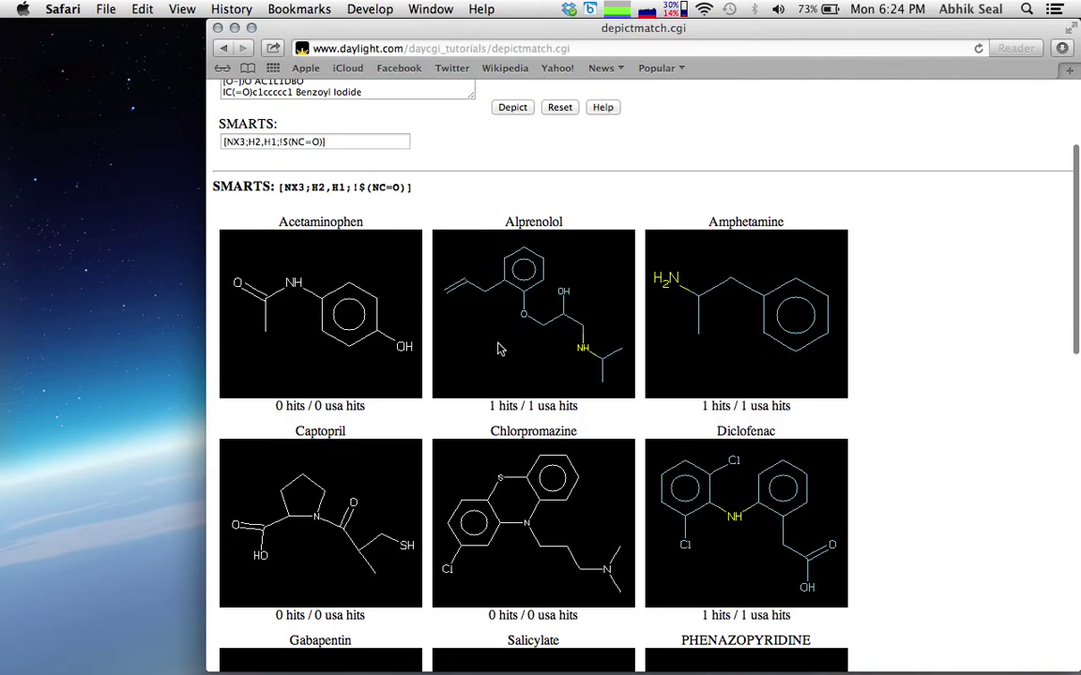
scroll(499, 349, down, 10)
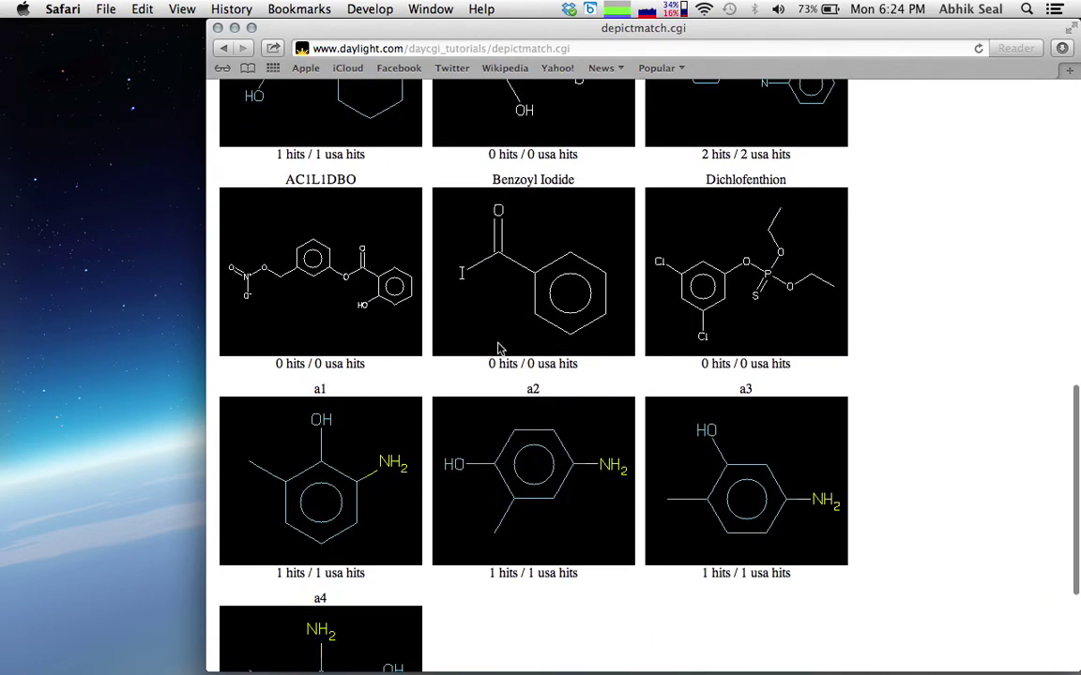
scroll(499, 349, up, 9)
scroll(499, 349, up, 5)
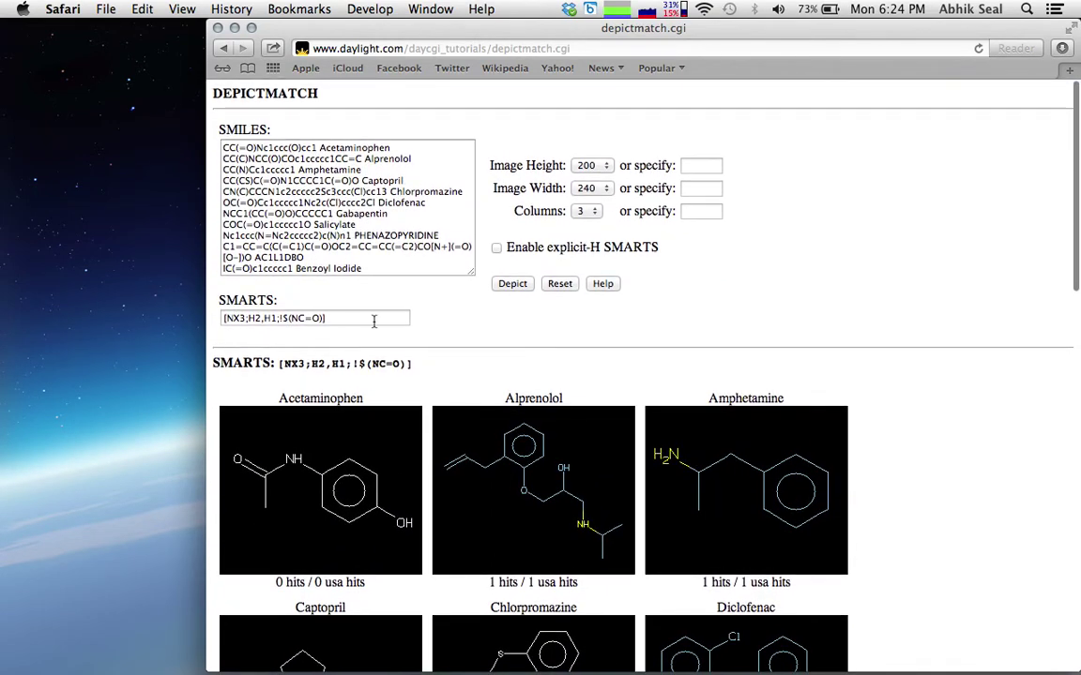
- Replace the SMARTS pattern with the nitro query [$([NX3](=O)=O),$([NX3+](=O)[O-])] and depict the molecules
triple_click(373, 322)
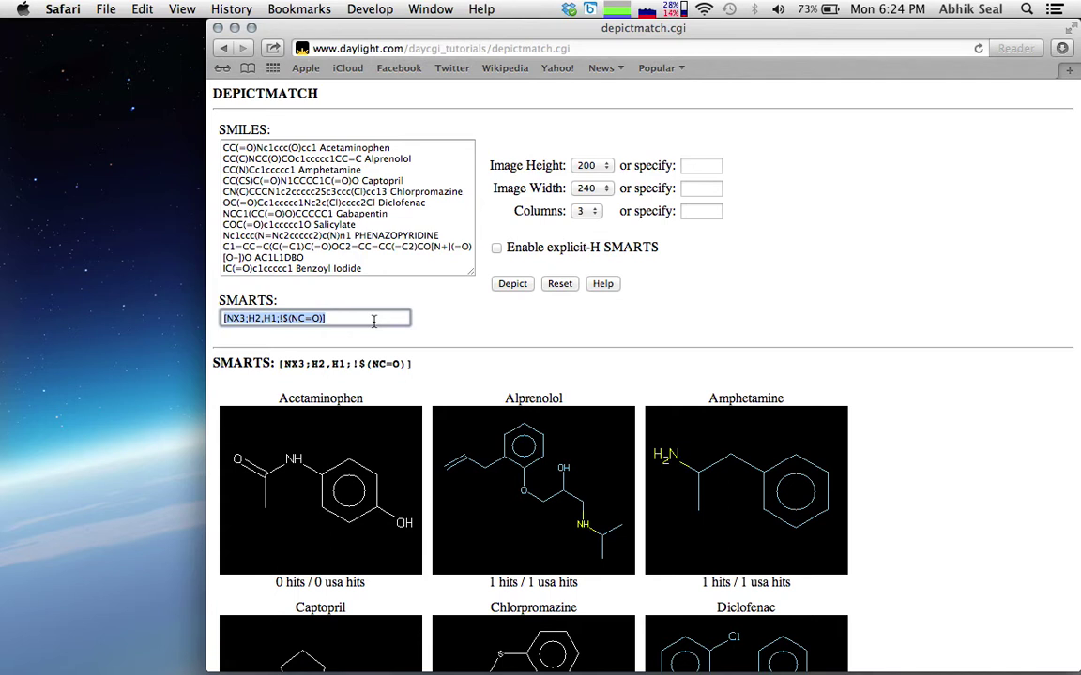
text([)
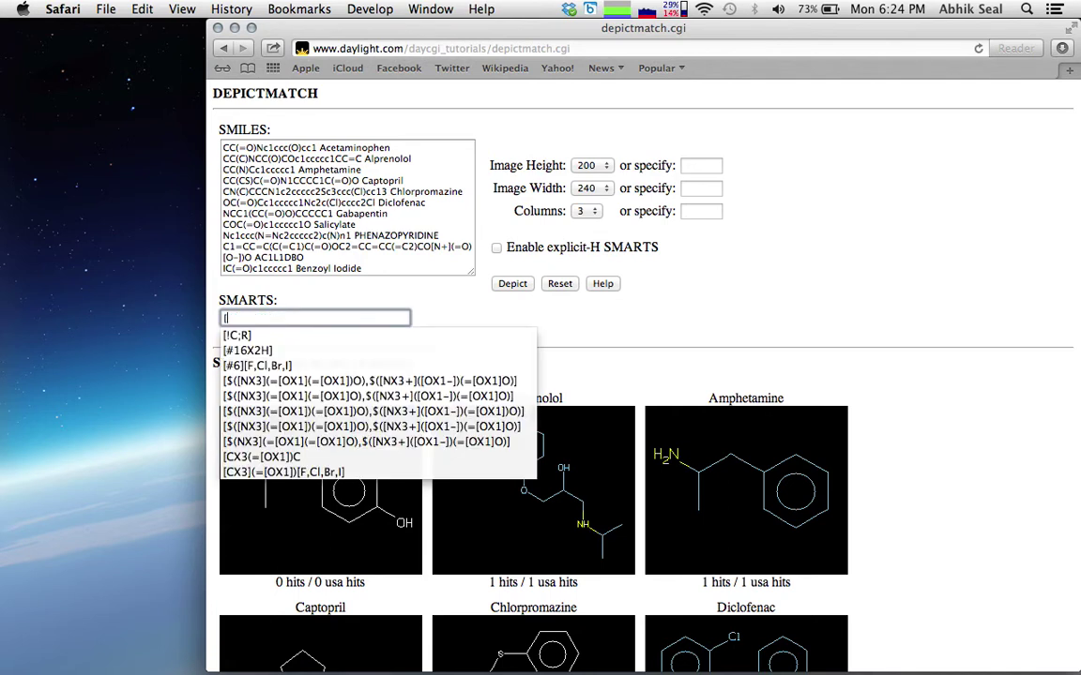
text($)
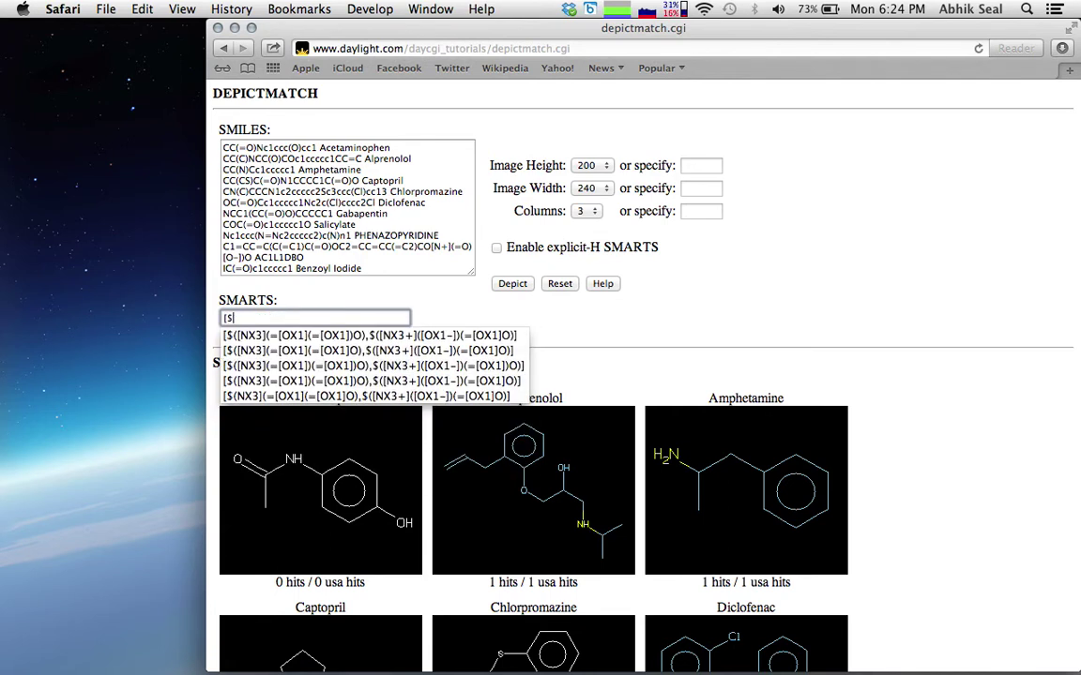
text(([NX)
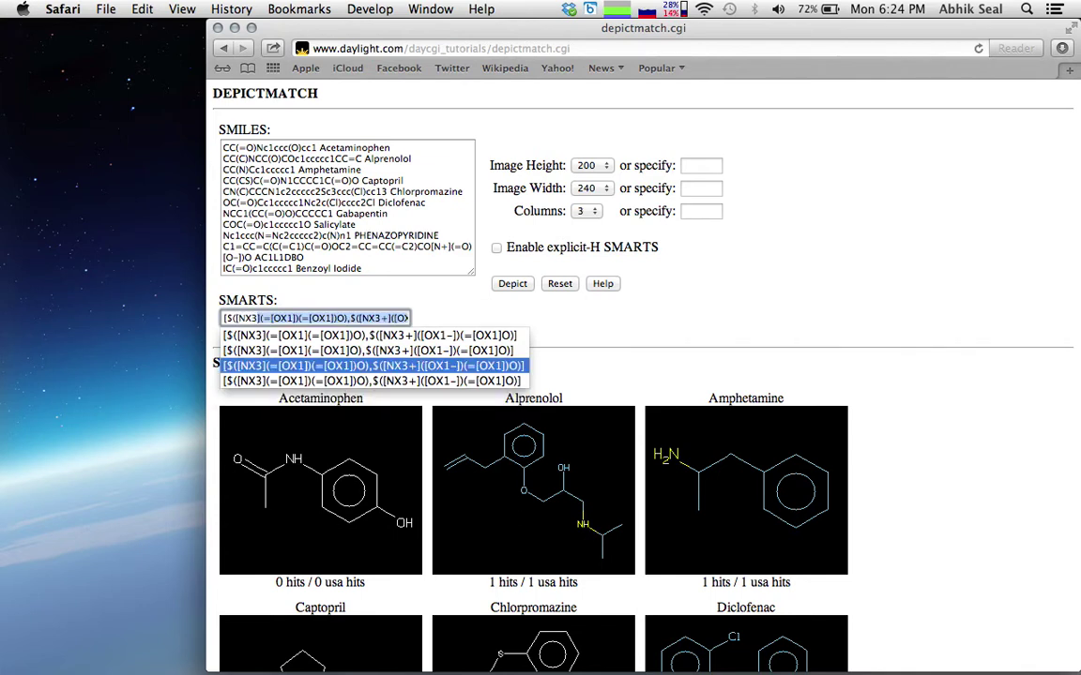
text(3](=O)
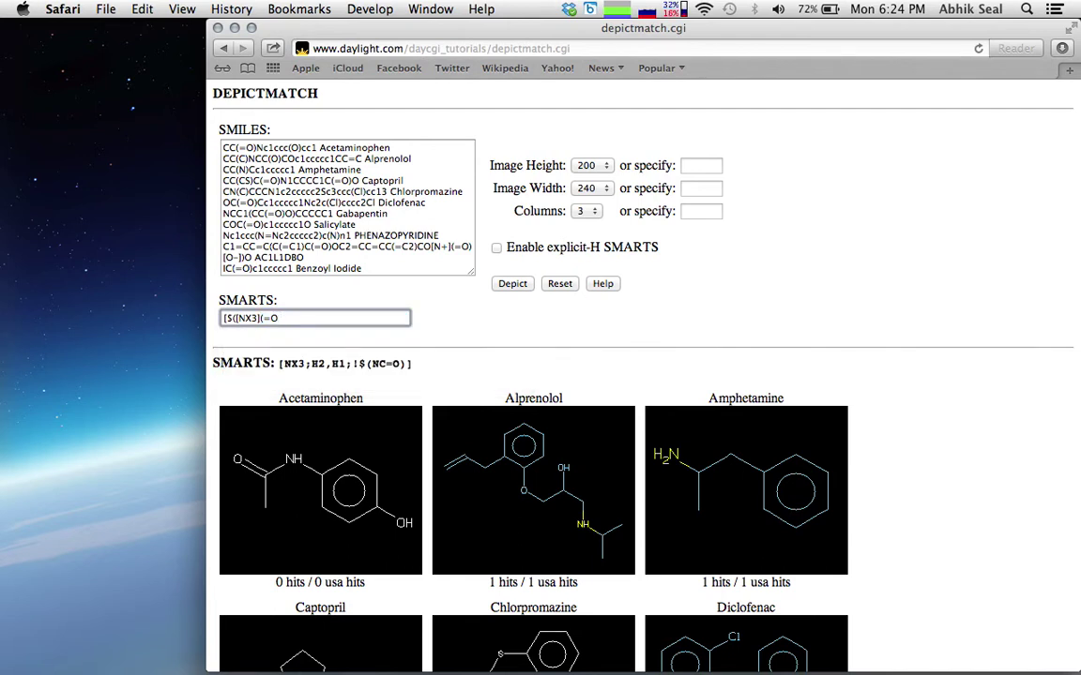
text()=O),$([NX3+](=O))
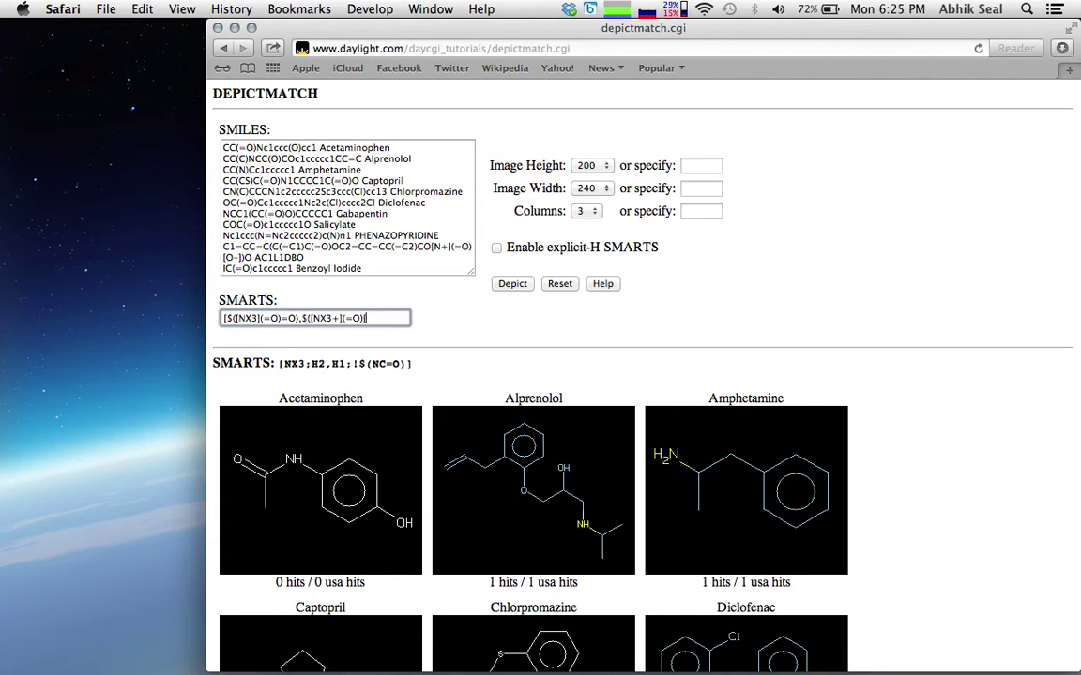
text([O-]))
click(506, 285)
- Examine AC1L1DBO and the other depicted molecules for matches to [$([NX3](=O)=O),$([NX3+](=O)[O-])], dismissing the mail notification
scroll(490, 319, down, 10)
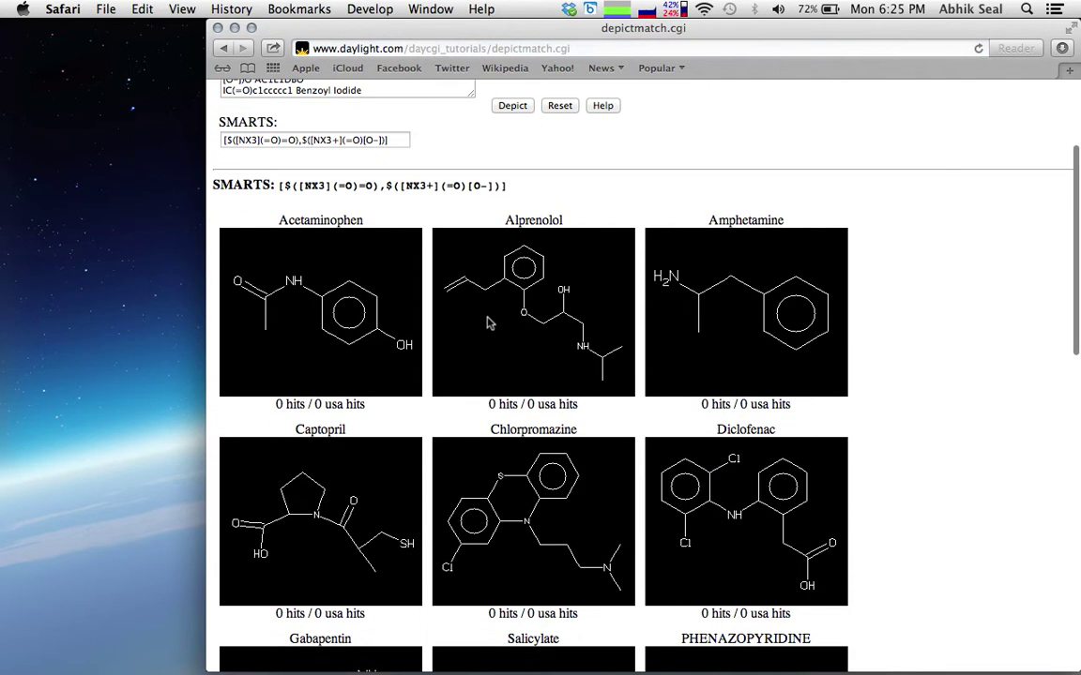
scroll(488, 322, down, 7)
scroll(488, 321, up, 1)
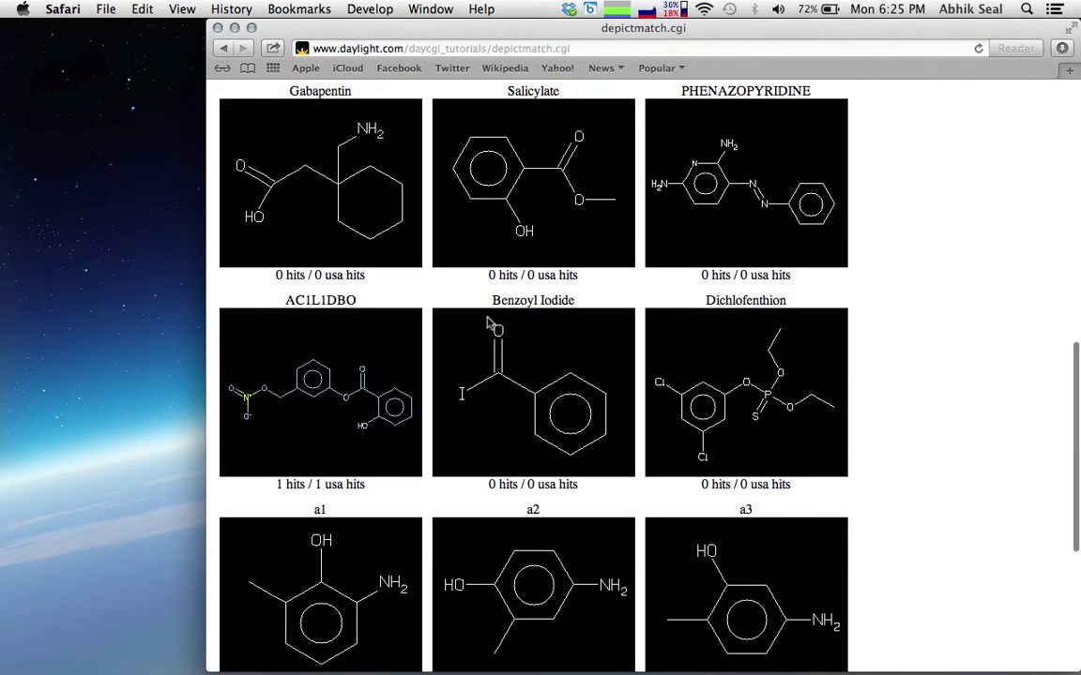
scroll(488, 323, down, 5)
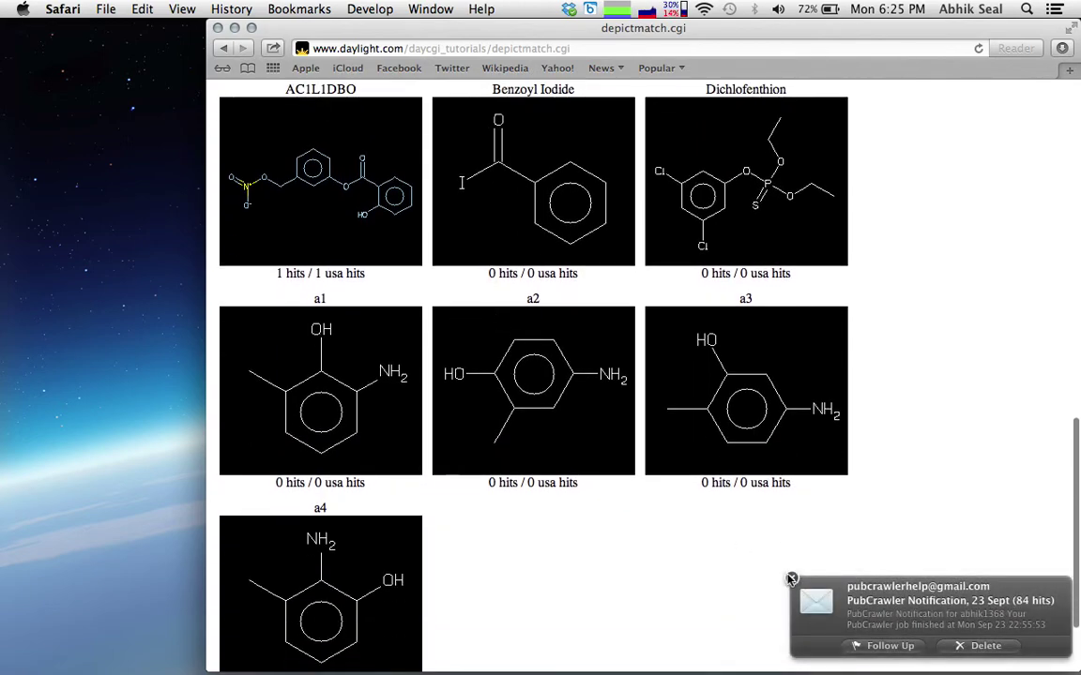
click(791, 578)
scroll(672, 536, up, 5)
scroll(671, 536, up, 15)
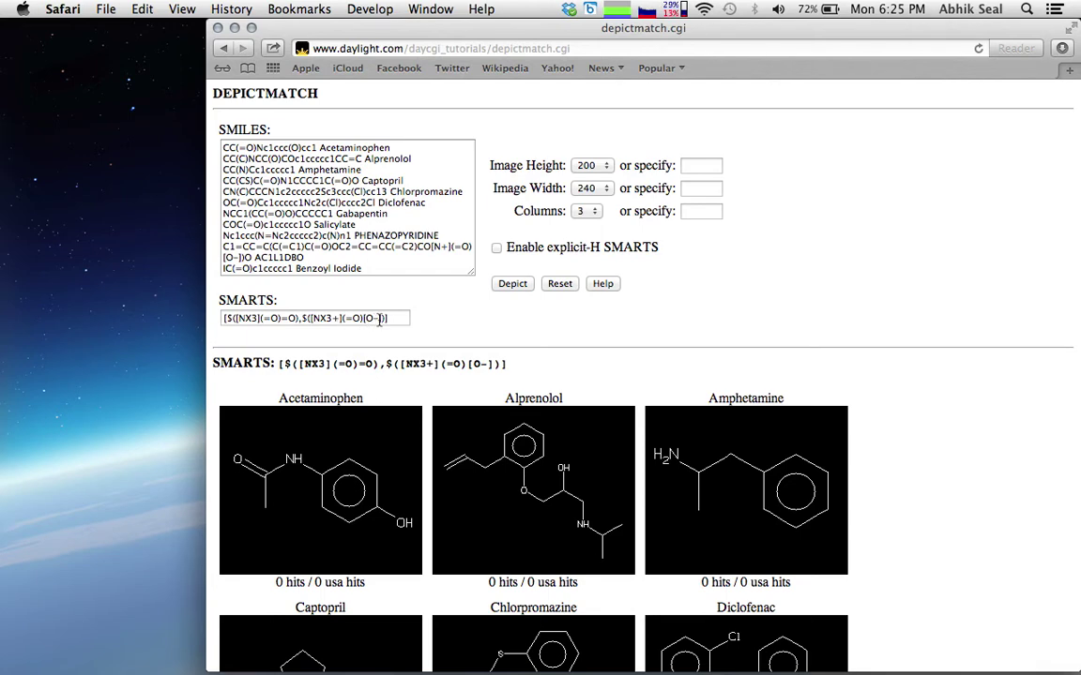
scroll(379, 343, down, 10)
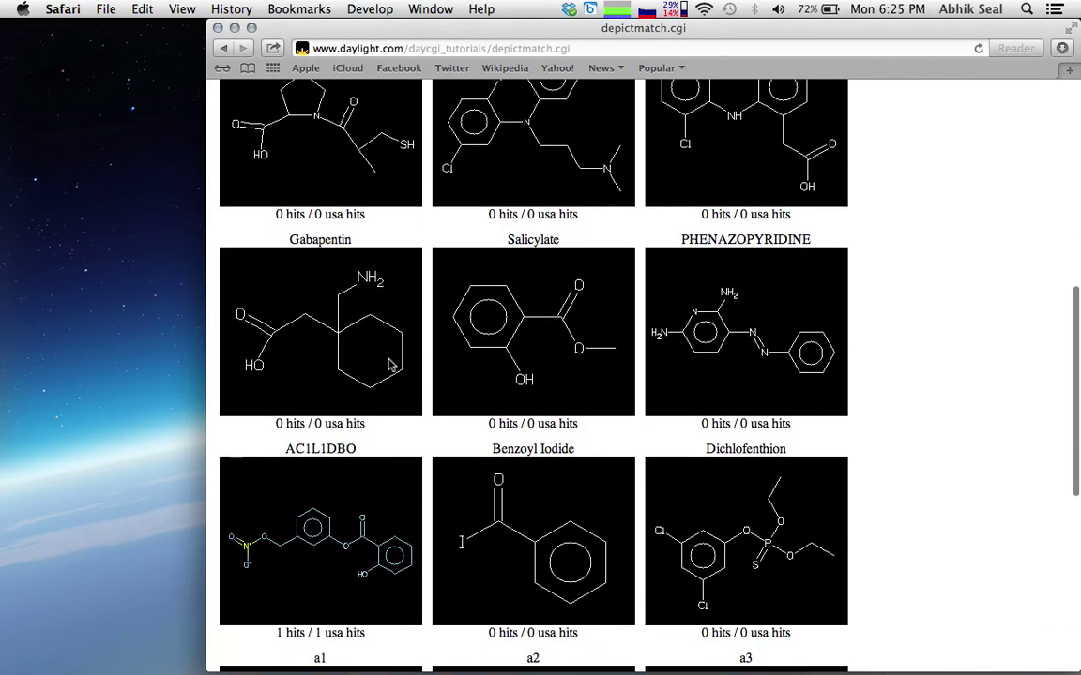
scroll(352, 328, up, 2)
scroll(282, 476, up, 4)
scroll(296, 531, up, 5)
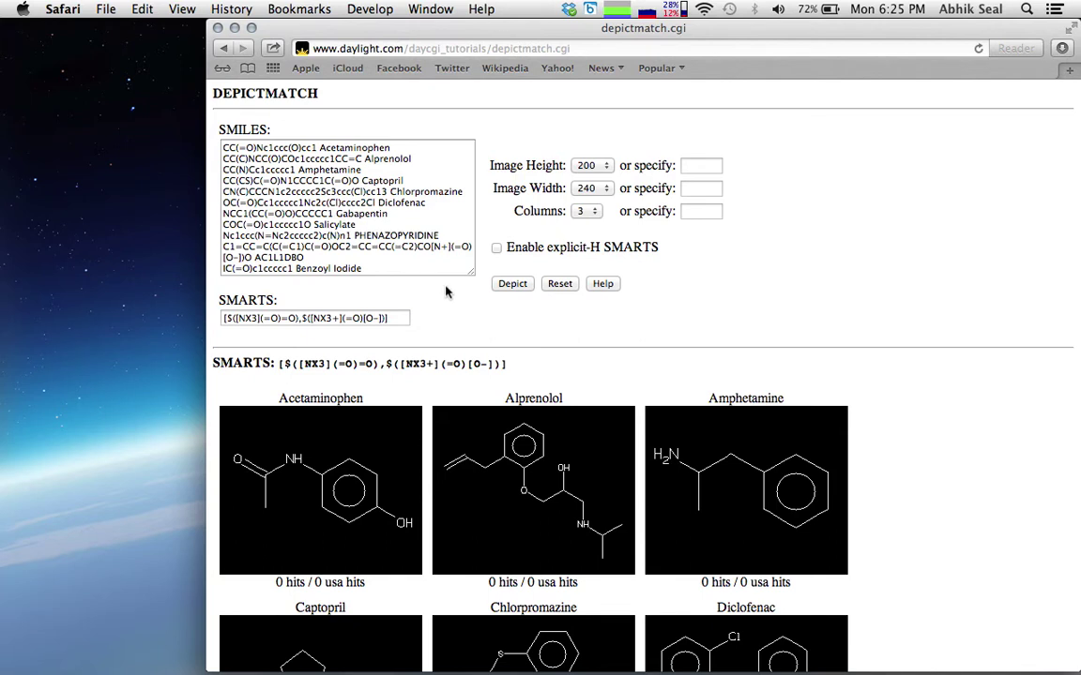
- Replace the SMARTS pattern with the azo query [NX2]=[NX2] and depict the molecules to check Phenazopyridine and the others for matches
click(389, 319)
key(BackSpace)
key(BackSpace)
key(BackSpace)
key(BackSpace)
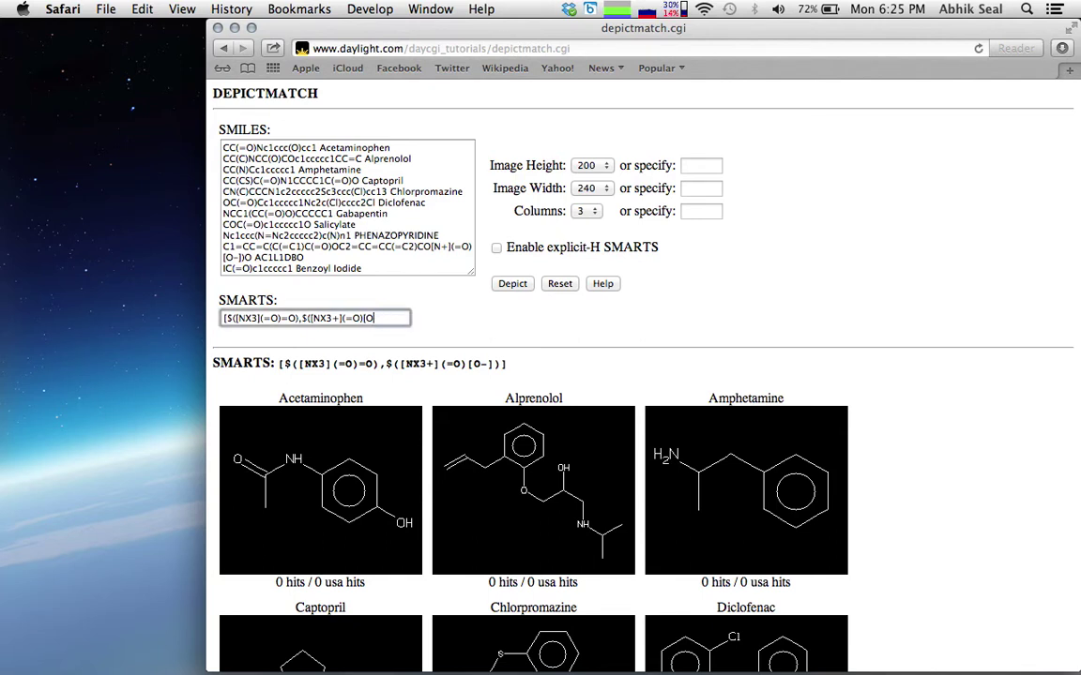
key(BackSpace)
key(BackSpace)
key(BackSpace)
key(BackSpace)
key(BackSpace)
key(BackSpace)
key(BackSpace)
key(BackSpace)
key(BackSpace)
key(BackSpace)
key(BackSpace)
key(BackSpace)
key(BackSpace)
key(BackSpace)
key(BackSpace)
key(BackSpace)
key(BackSpace)
key(BackSpace)
key(BackSpace)
key(BackSpace)
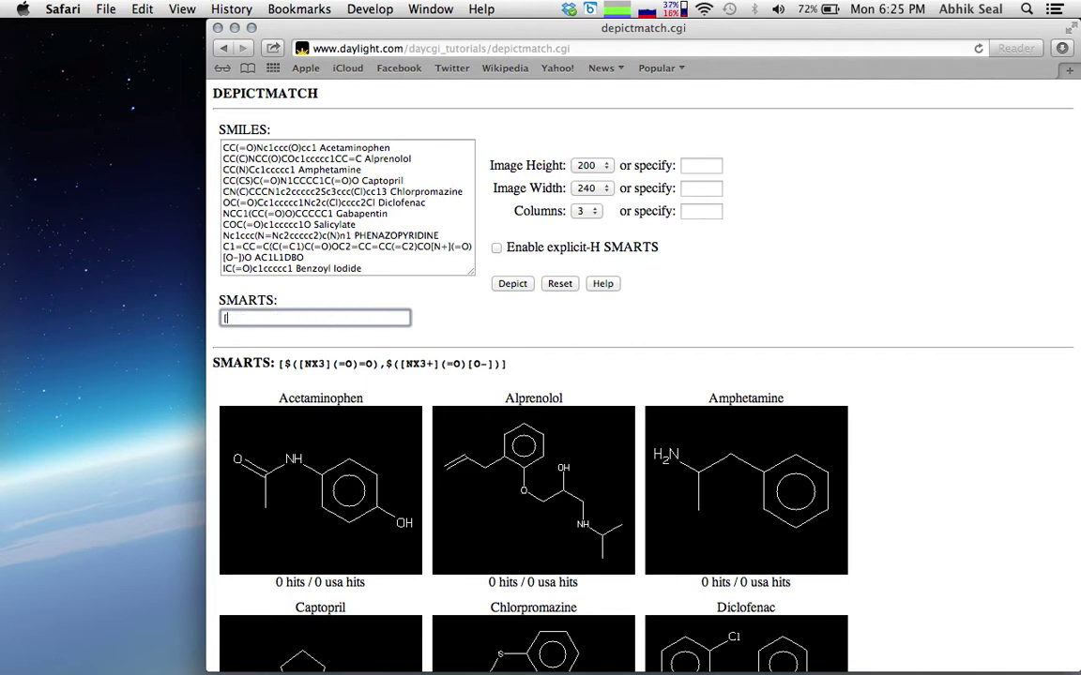
text([NX2]=[Nx)
key(BackSpace)
text(X2])
click(513, 284)
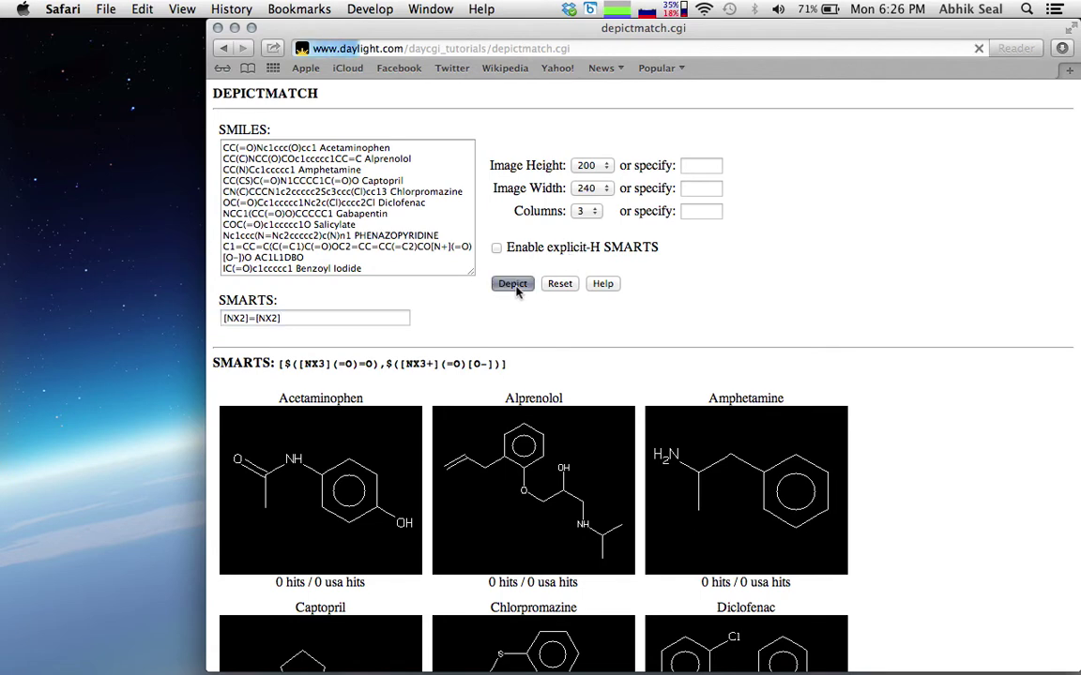
scroll(515, 364, down, 10)
scroll(515, 364, down, 1)
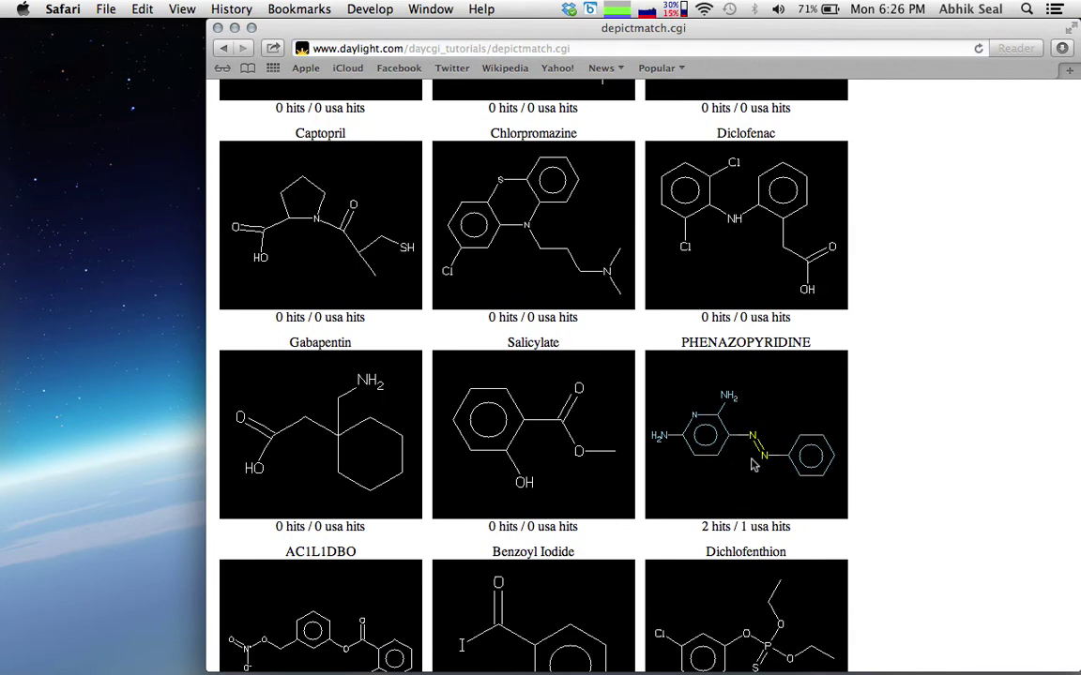
scroll(753, 465, down, 5)
scroll(753, 466, up, 5)
scroll(753, 465, up, 8)
- Replace the SMARTS pattern with the hydrazine query [NX3][NX3] and depict the molecules to check the whole set for matches
click(284, 318)
triple_click(284, 318)
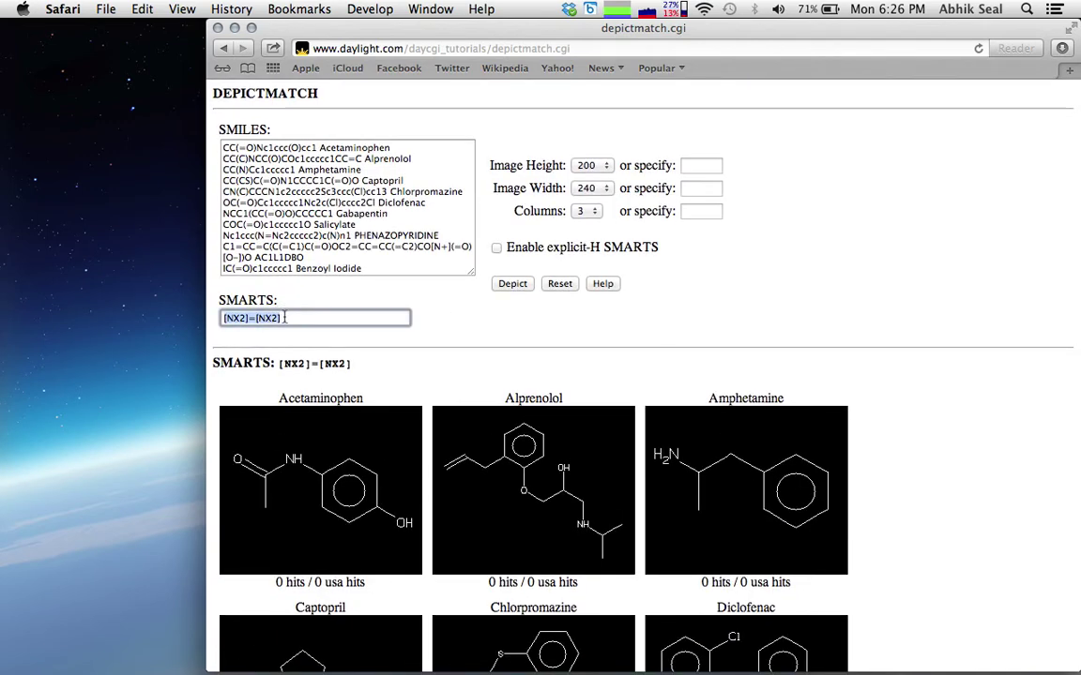
key(BackSpace)
text([)
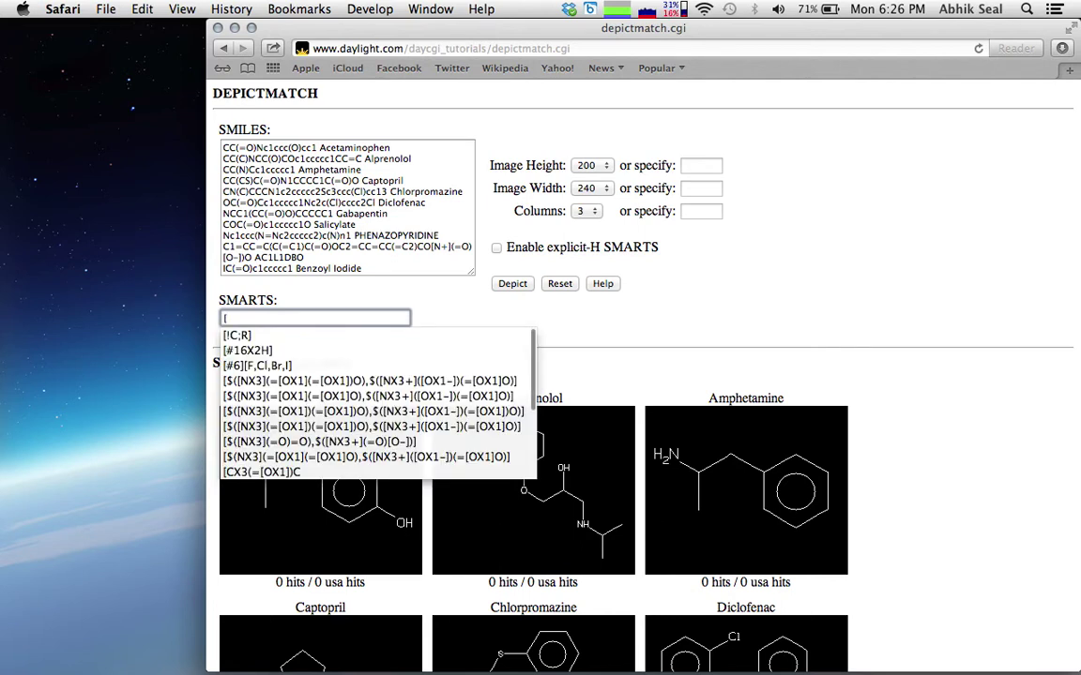
text(NX3;)
text(])
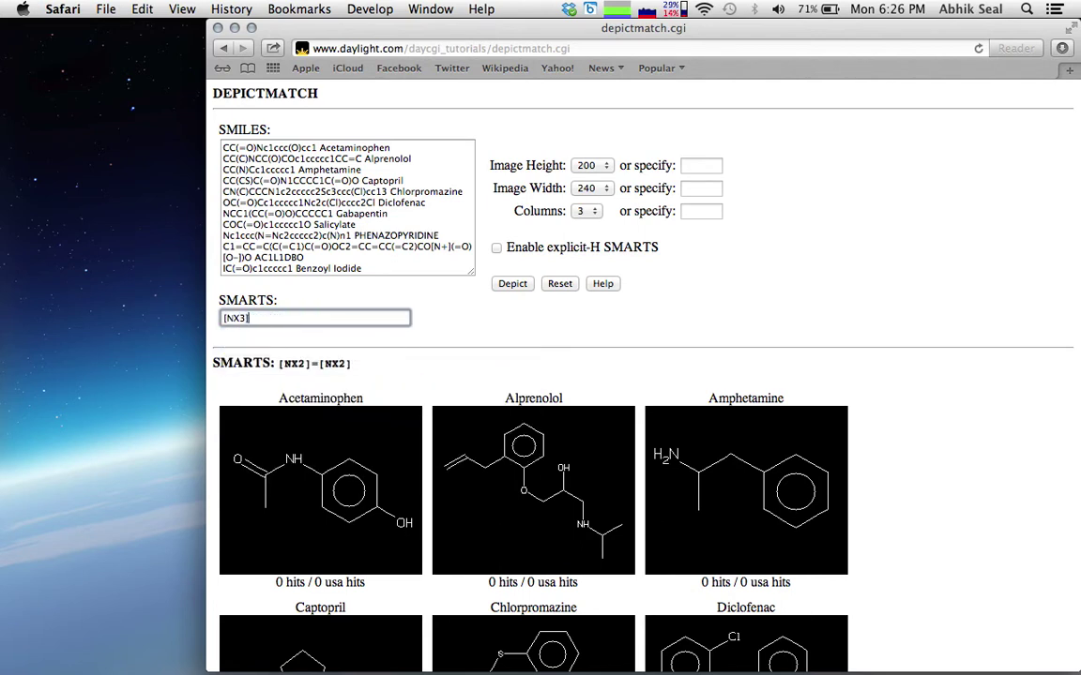
text([NX3])
click(512, 284)
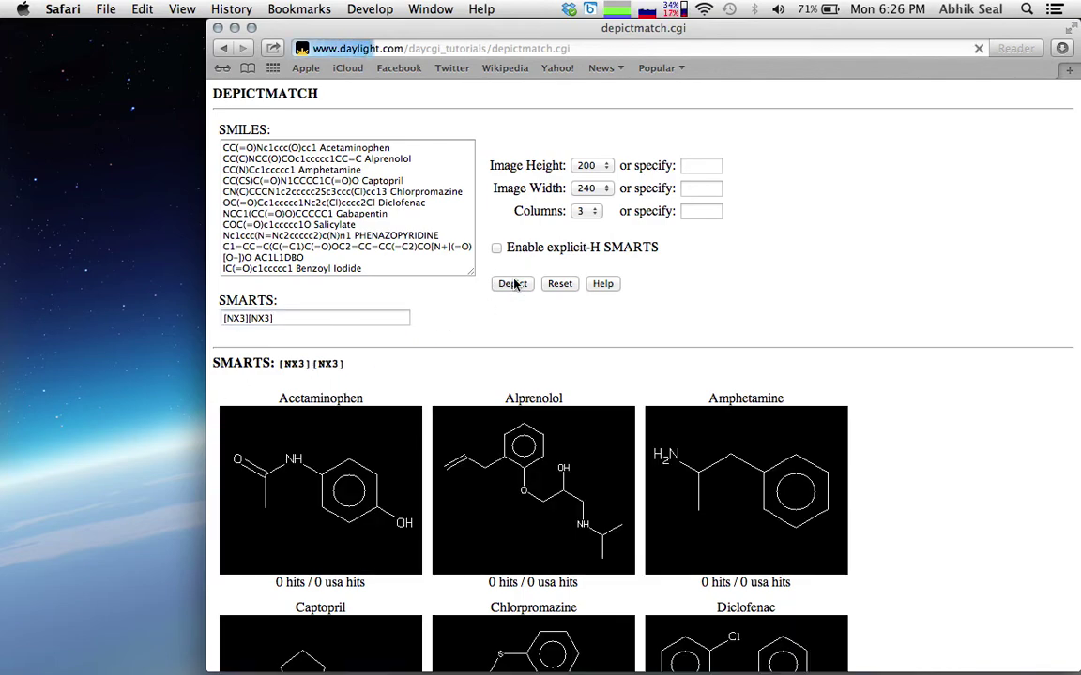
scroll(525, 321, down, 5)
scroll(525, 320, down, 7)
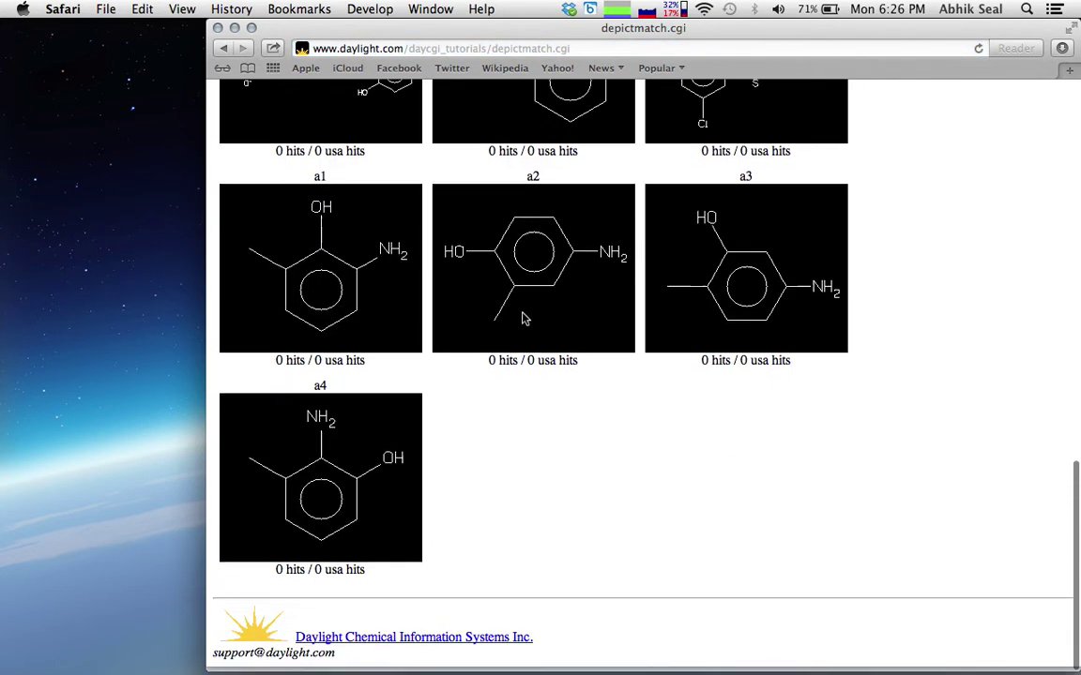
scroll(526, 319, up, 12)
- Replace the SMARTS pattern with the hydroxyl query [#6][OX2H] and depict the molecules
click(296, 319)
triple_click(296, 319)
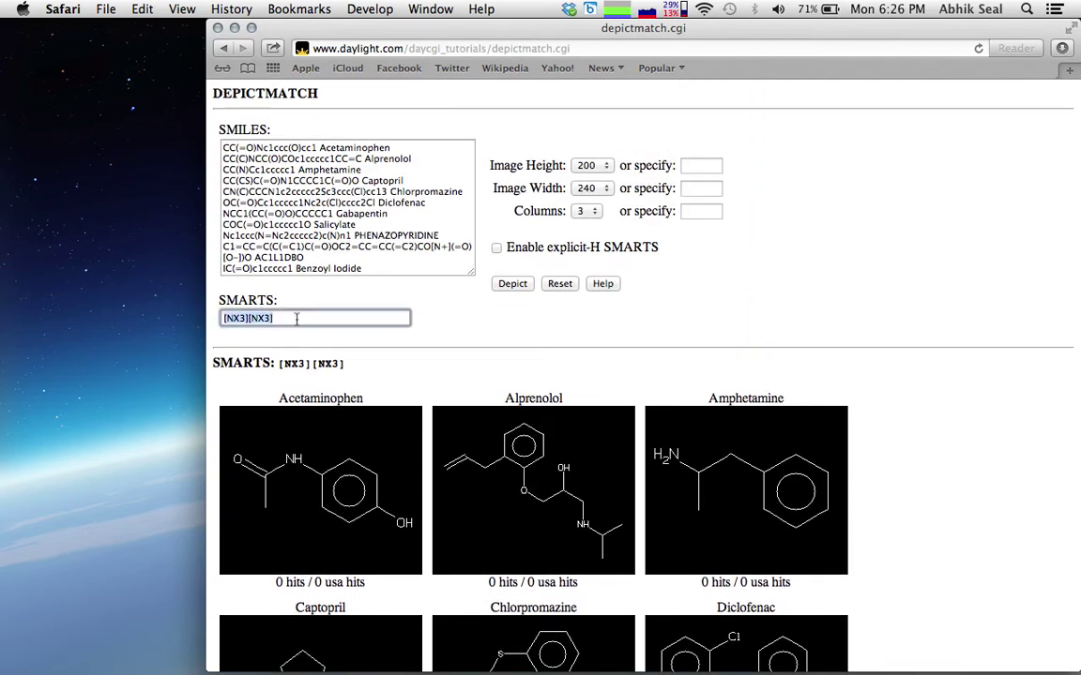
key(BackSpace)
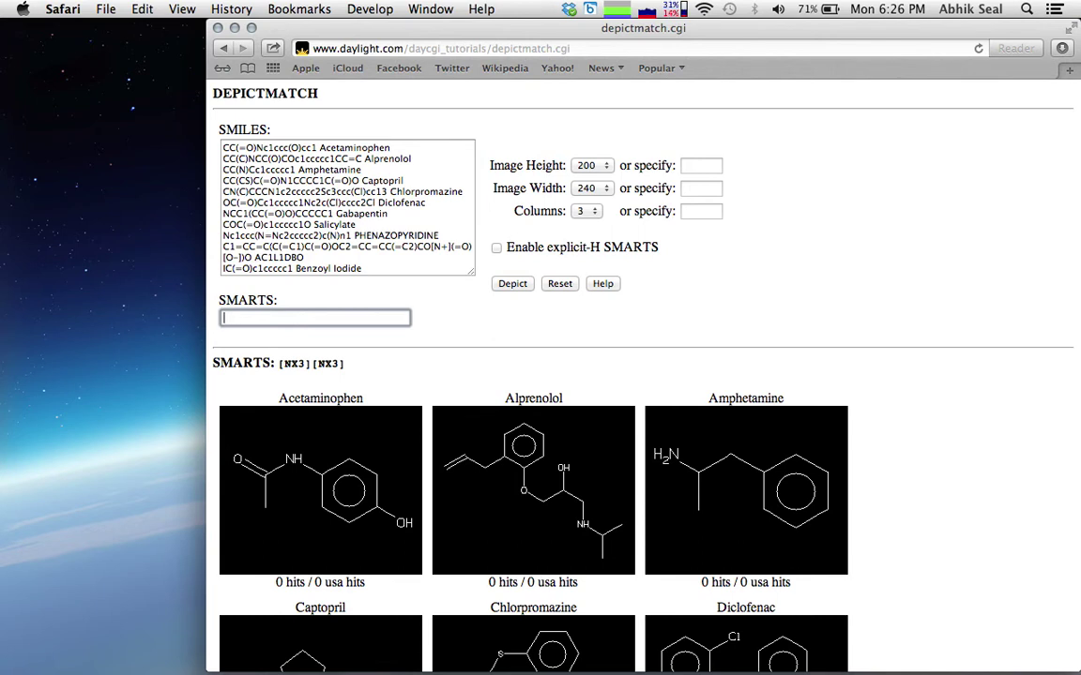
text(#)
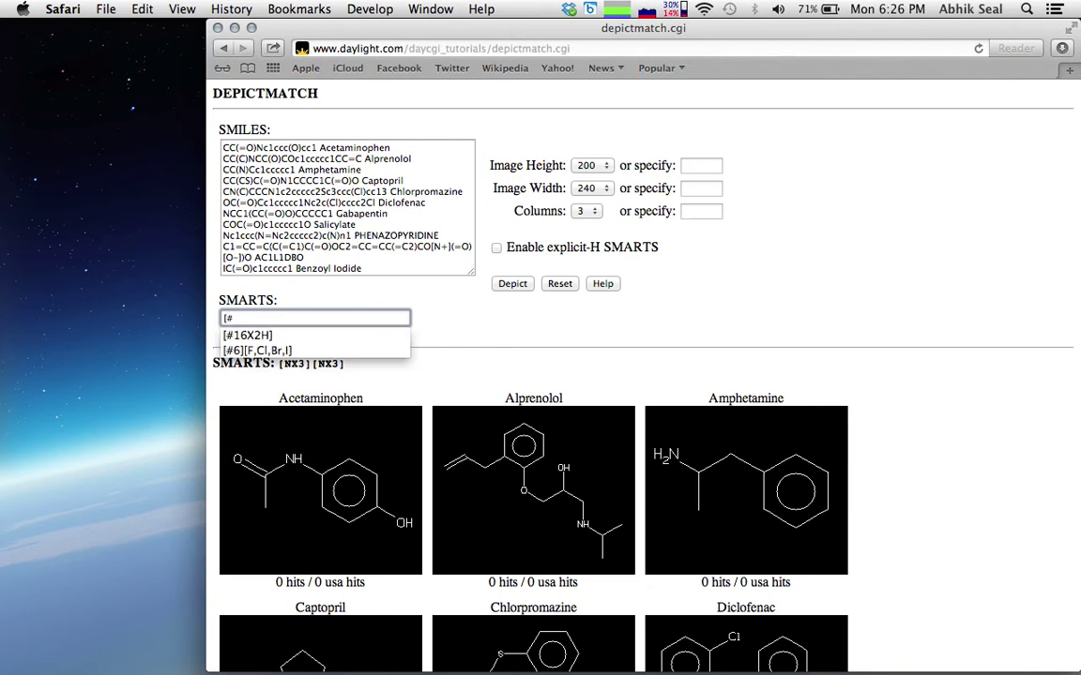
text(6)
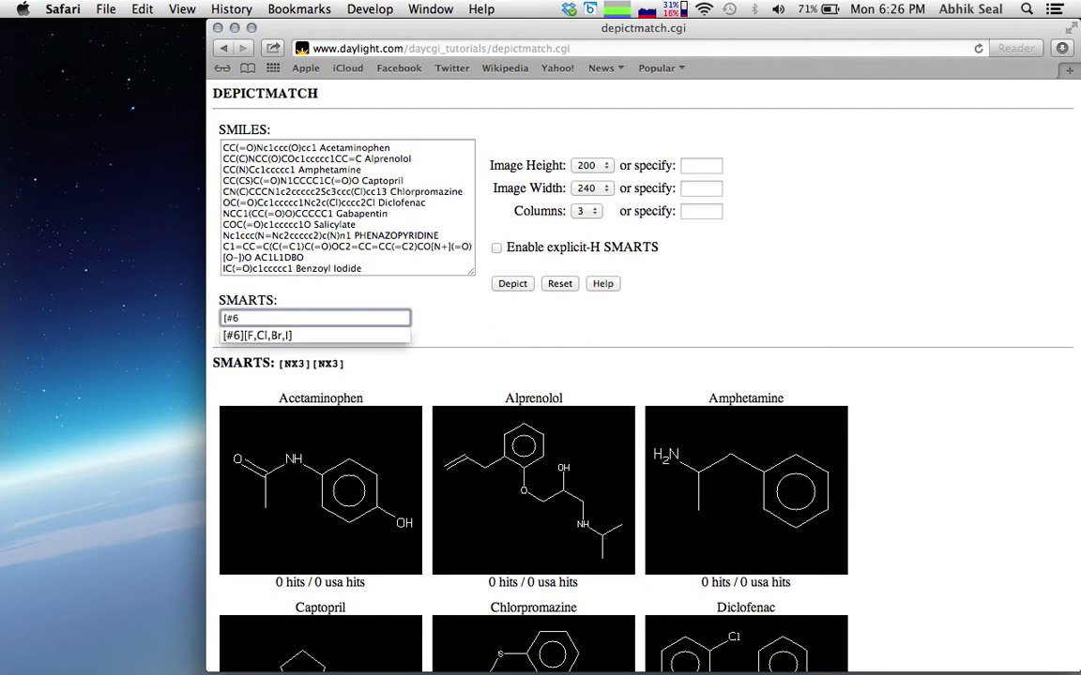
text(][OX2)
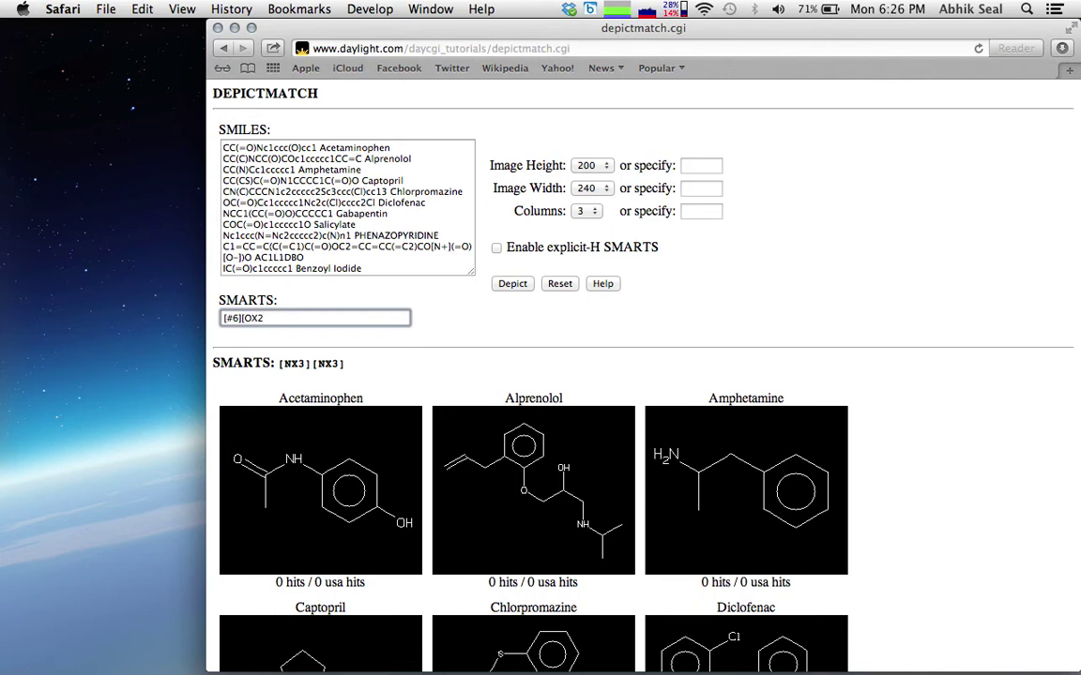
text(H])
click(505, 285)
- Examine Acetaminophen, Alprenolol, Captopril, Diclofenac, Gabapentin, Salicylate and the other depicted molecules for matches to [#6][OX2H]
scroll(508, 422, down, 3)
scroll(509, 395, down, 3)
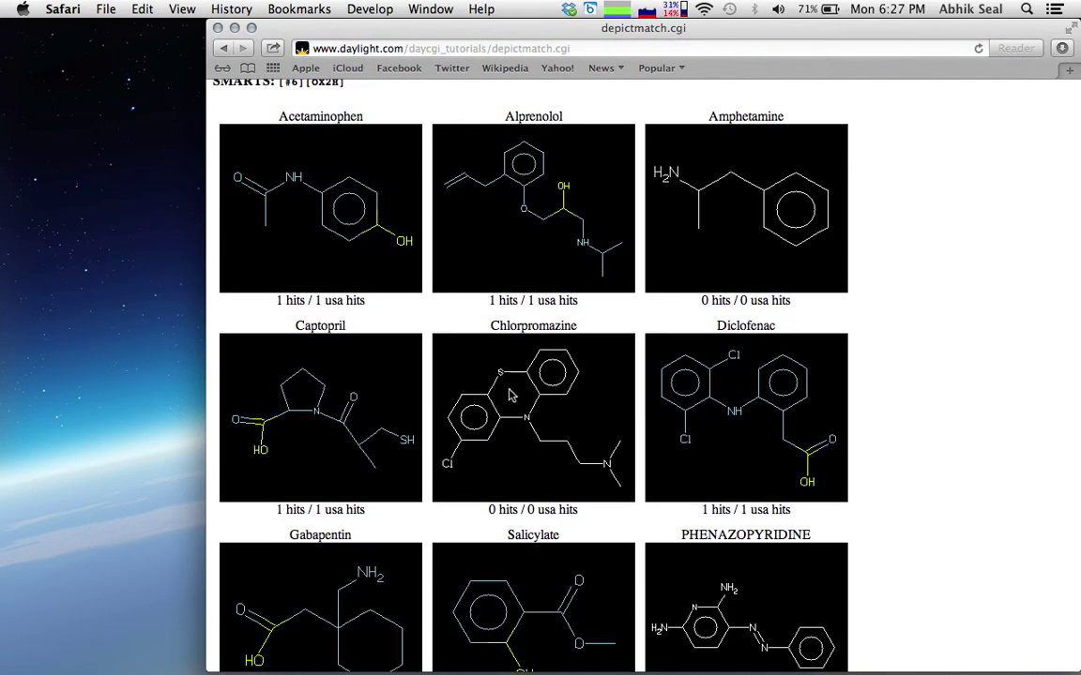
scroll(511, 395, up, 4)
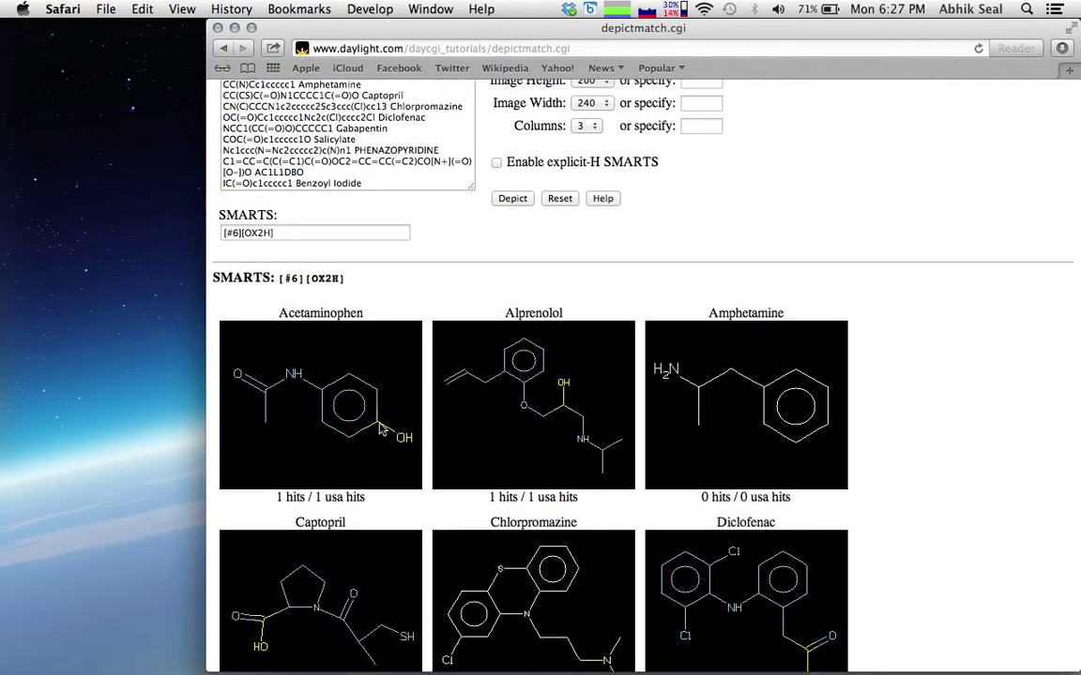
scroll(393, 427, down, 2)
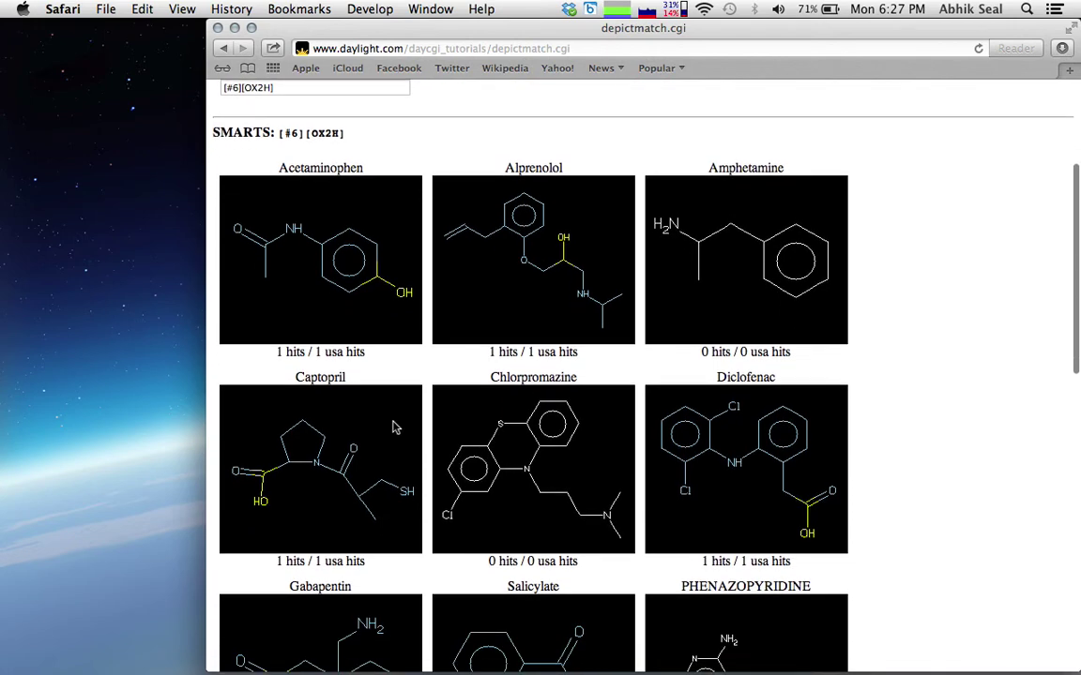
scroll(393, 427, up, 2)
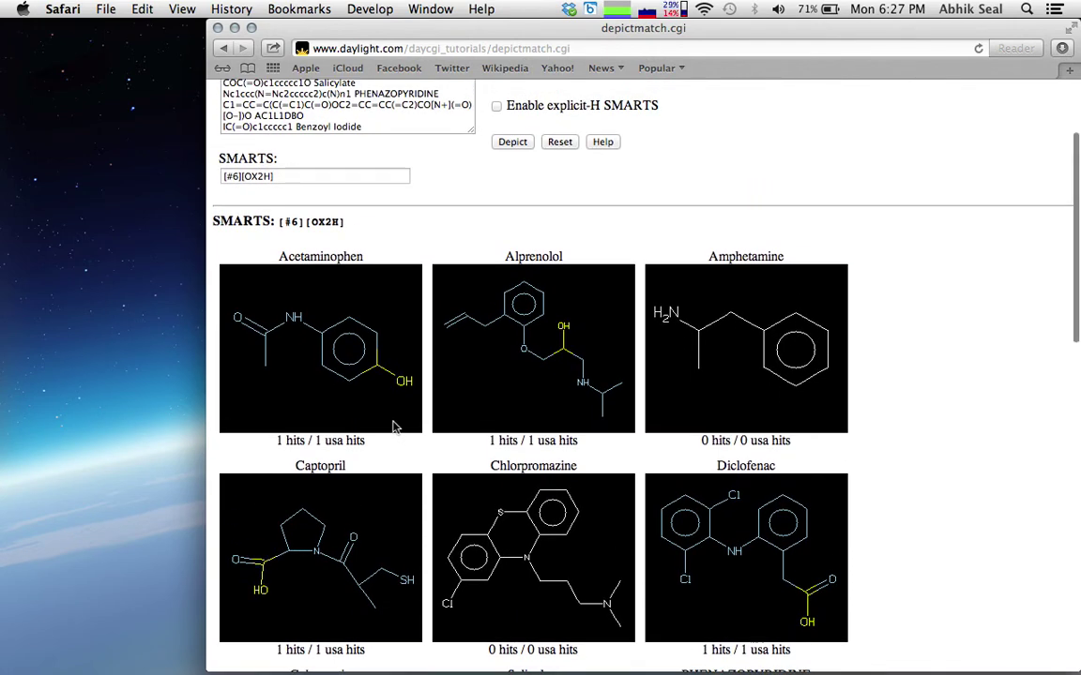
scroll(393, 427, down, 5)
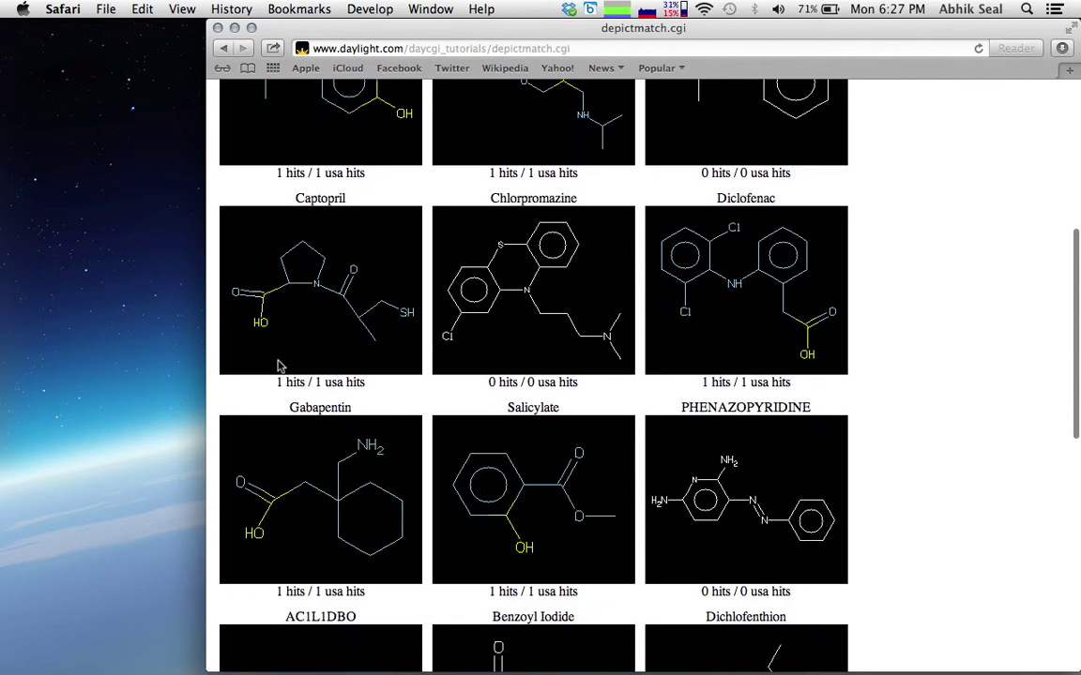
scroll(278, 366, down, 3)
scroll(278, 361, down, 2)
scroll(277, 367, up, 10)
- Replace the SMARTS pattern with the carboxylic acid query [OX2H][CX3]=[OX1] and depict the molecules to check for matches
click(286, 274)
key(super+a)
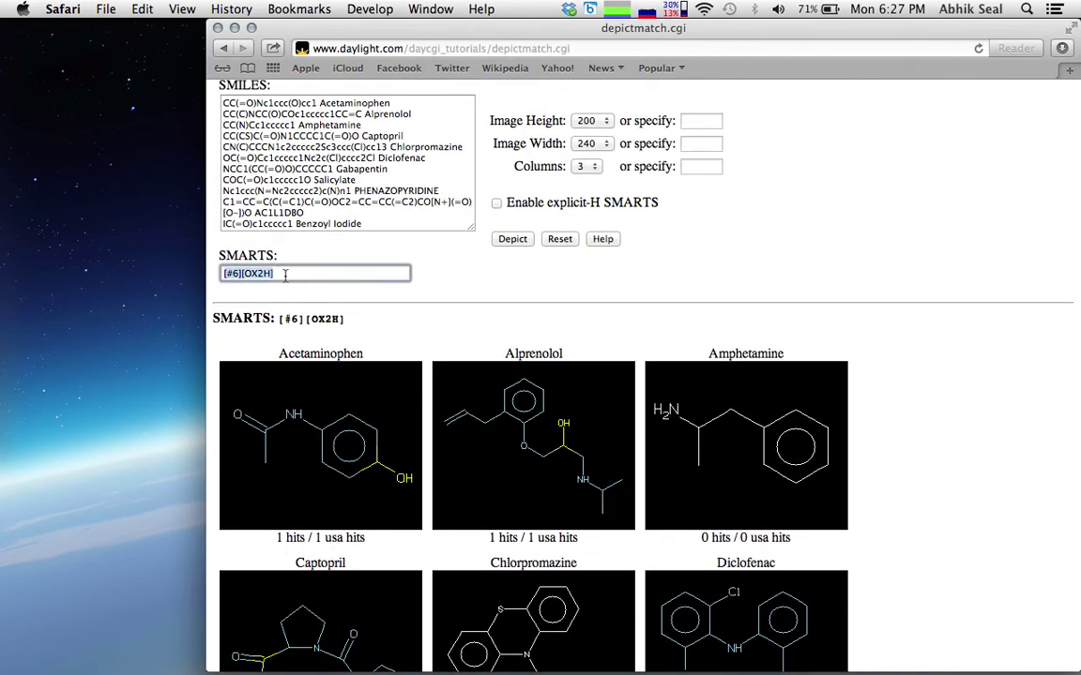
key(BackSpace)
text([OX2H])
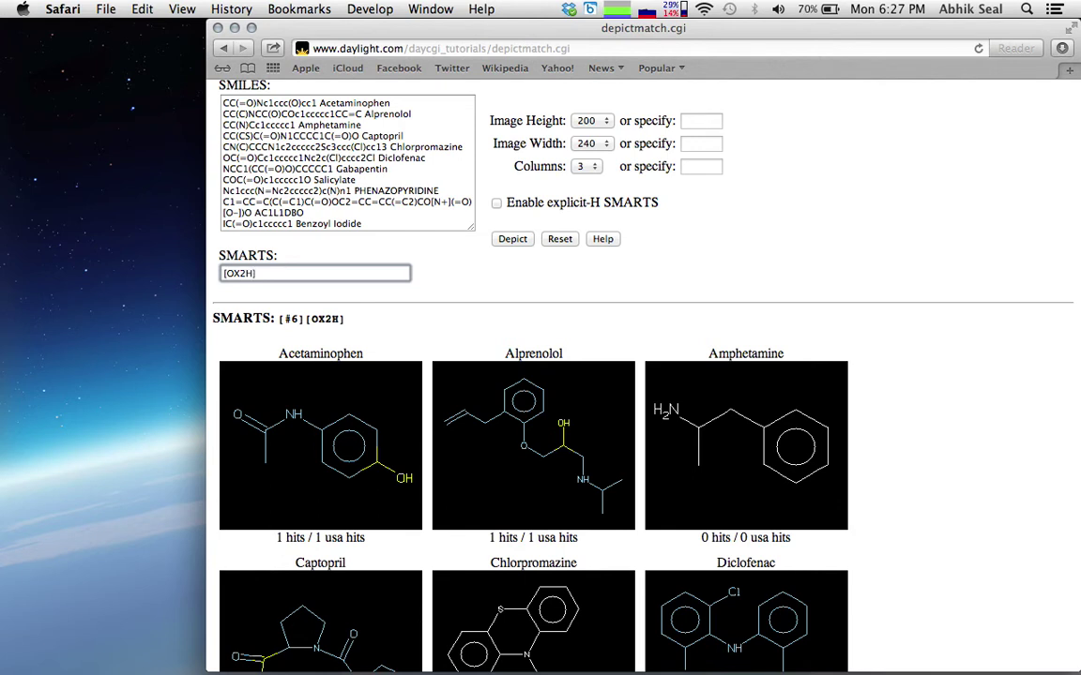
text([CX3]=[OX1])
click(512, 240)
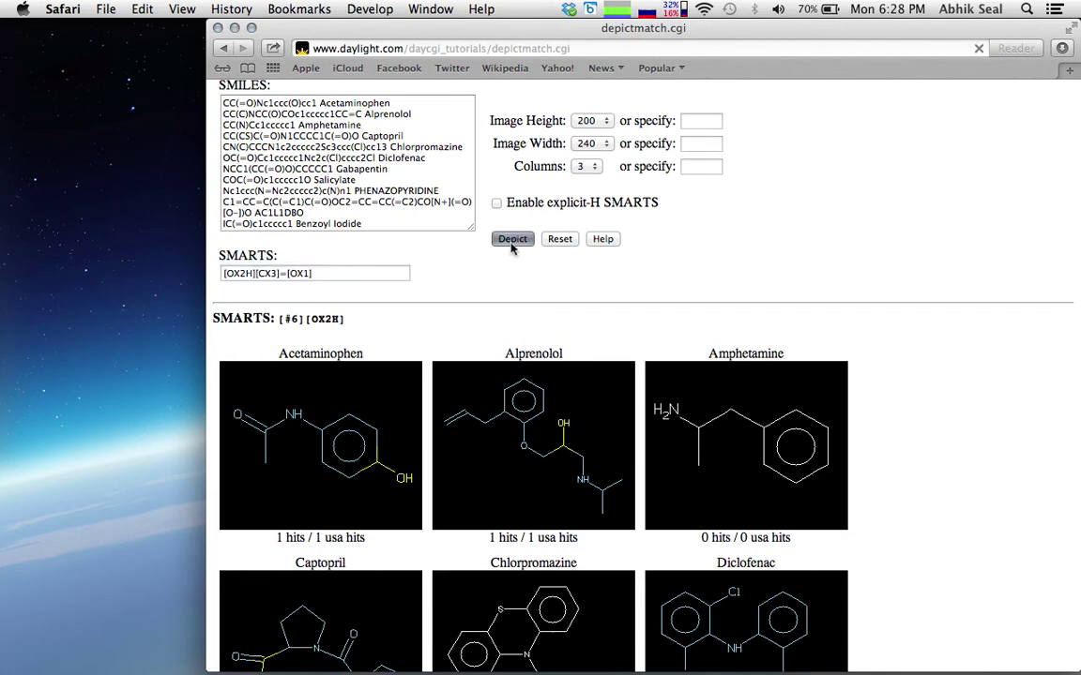
scroll(494, 313, down, 8)
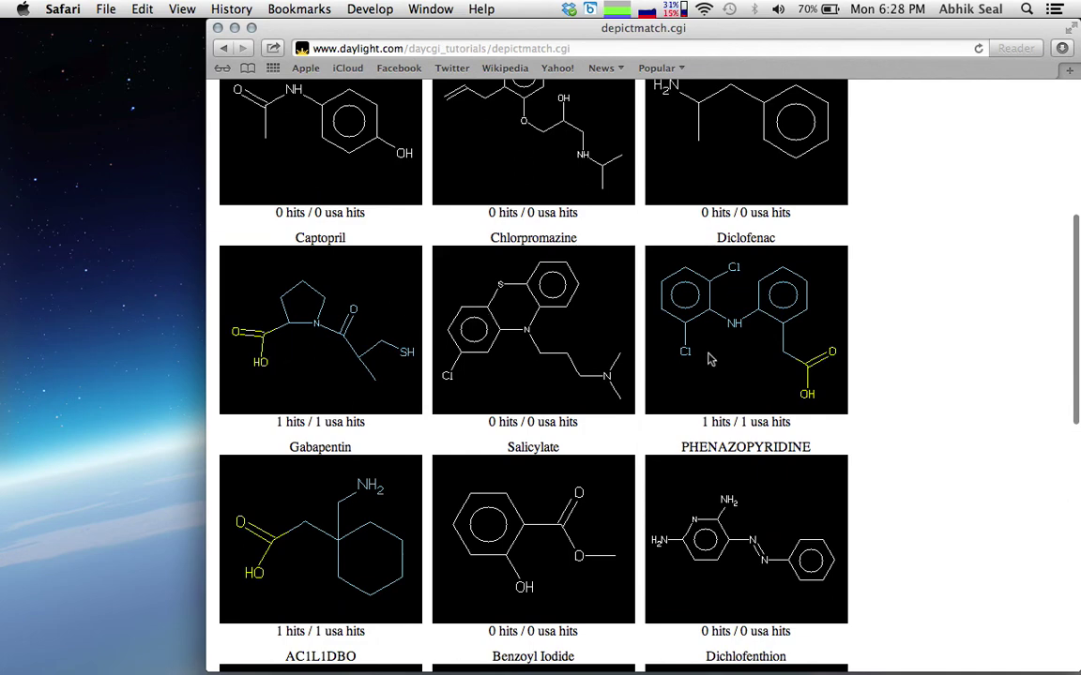
- Check the remaining molecules for carboxylic acid matches, and replace the SMARTS pattern with [#6,#7;R0]=[#8] and depict the molecules
scroll(814, 394, down, 2)
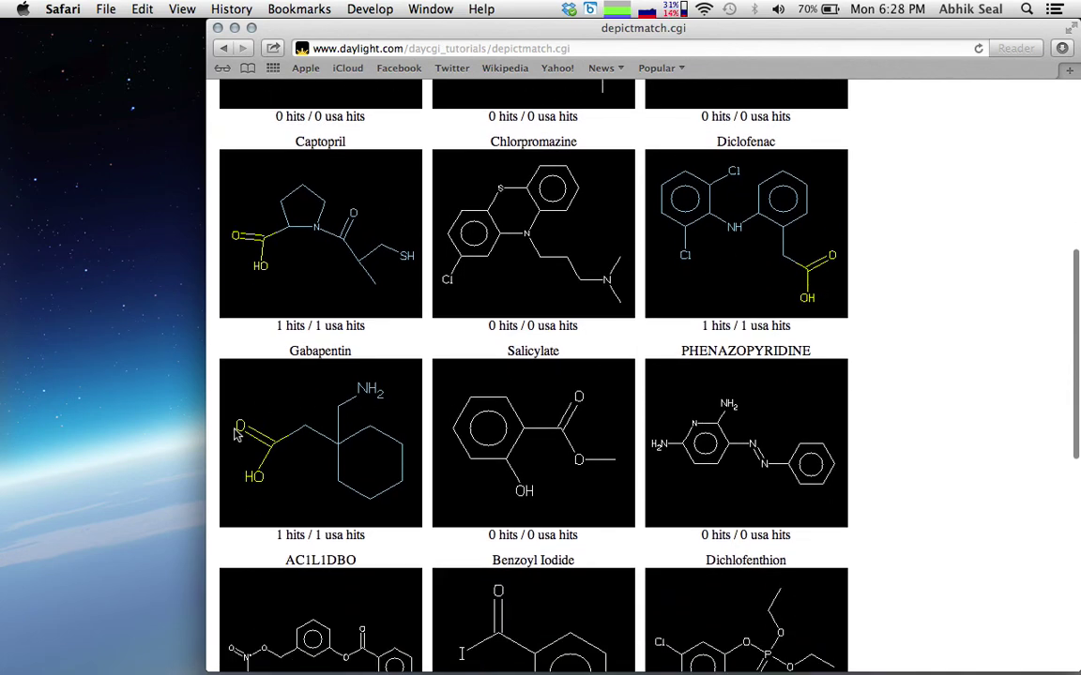
scroll(278, 393, down, 10)
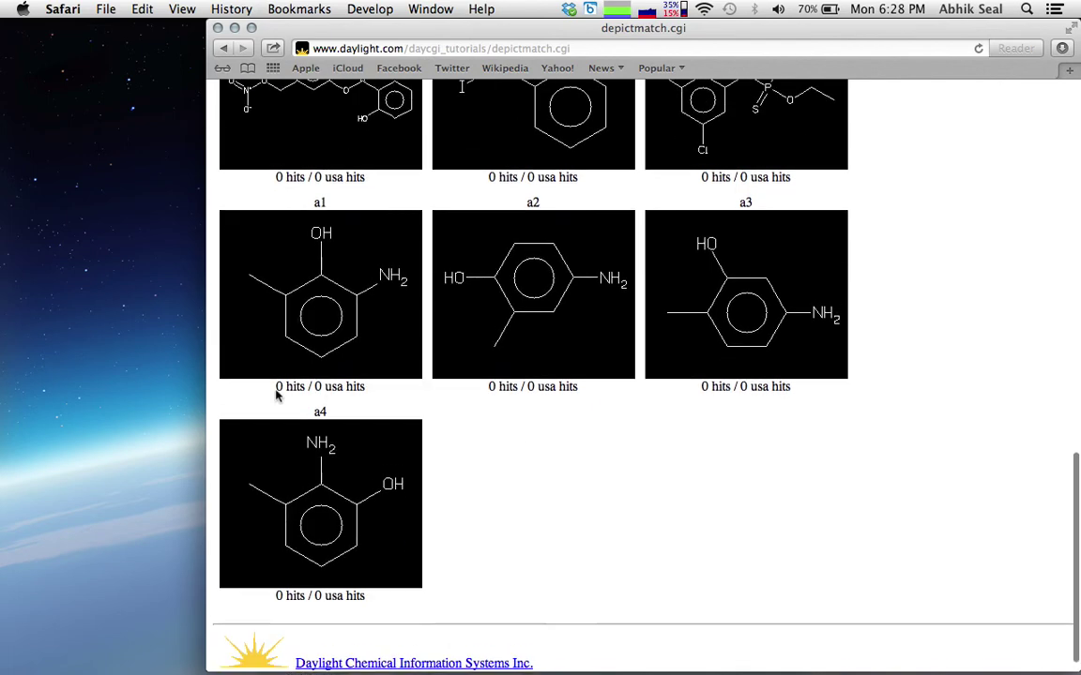
scroll(277, 397, up, 20)
triple_click(325, 320)
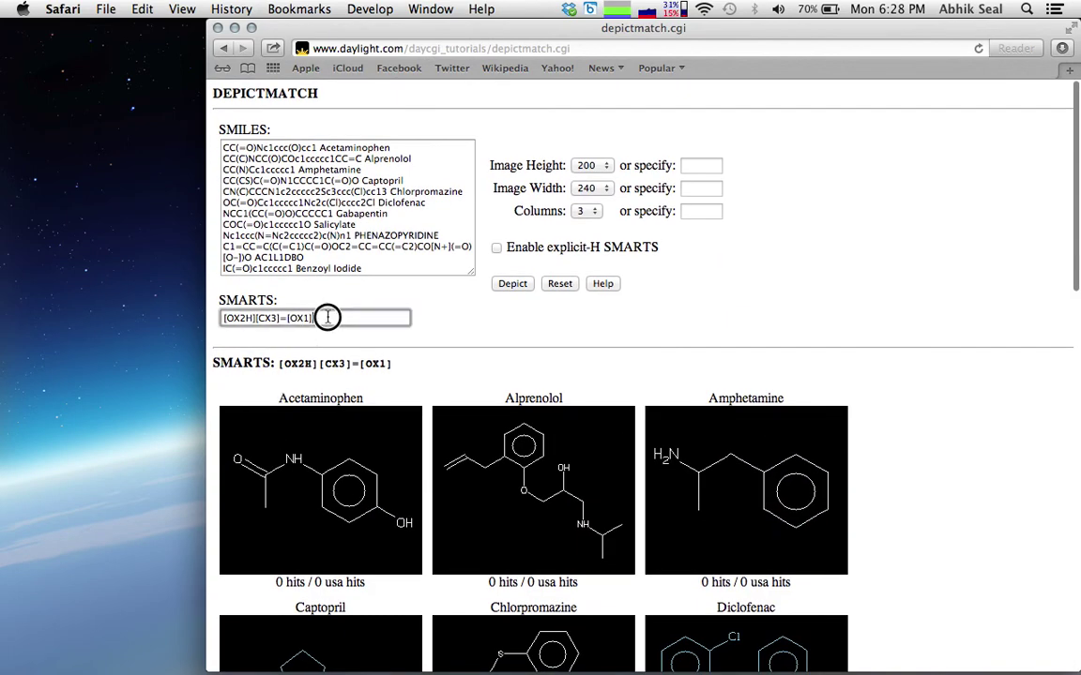
key(BackSpace)
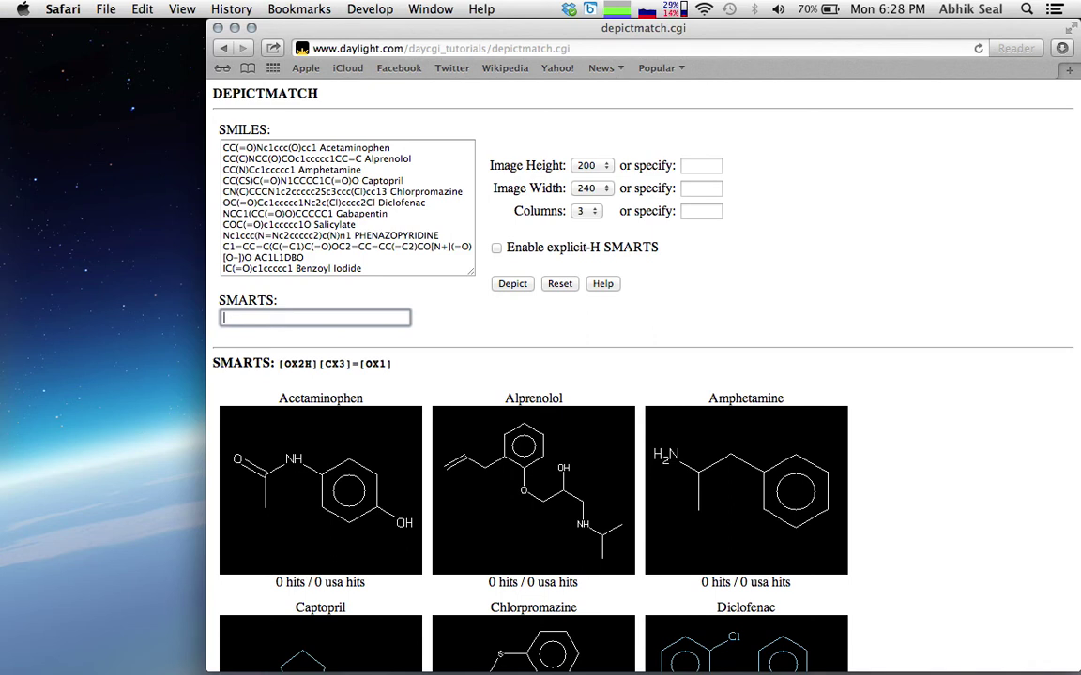
text([)
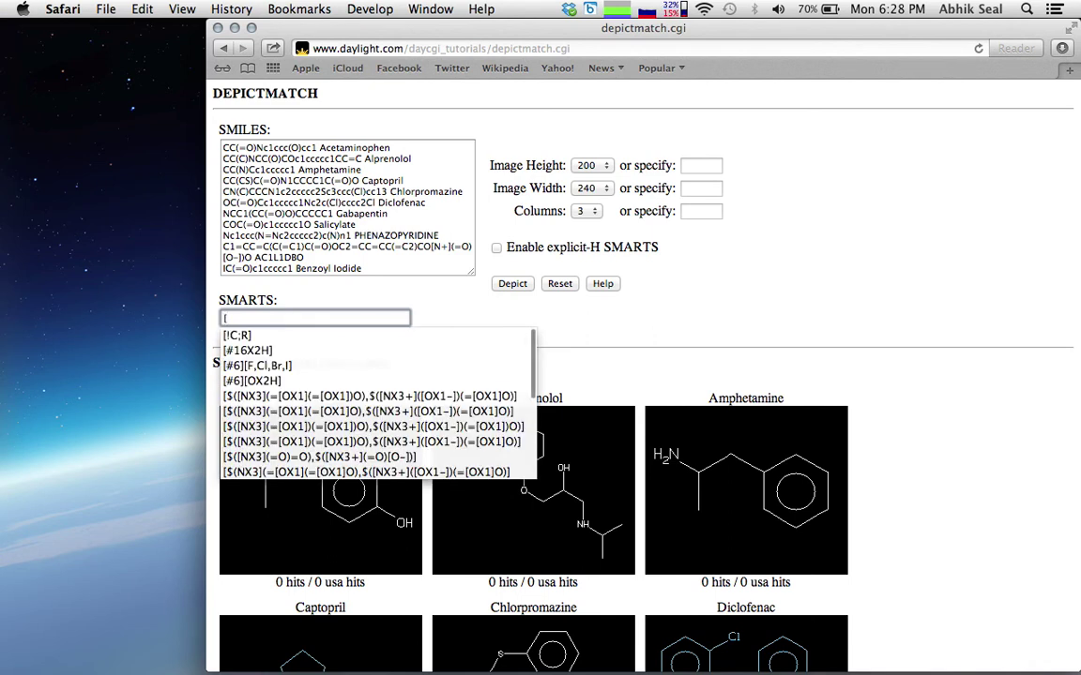
text(#6)
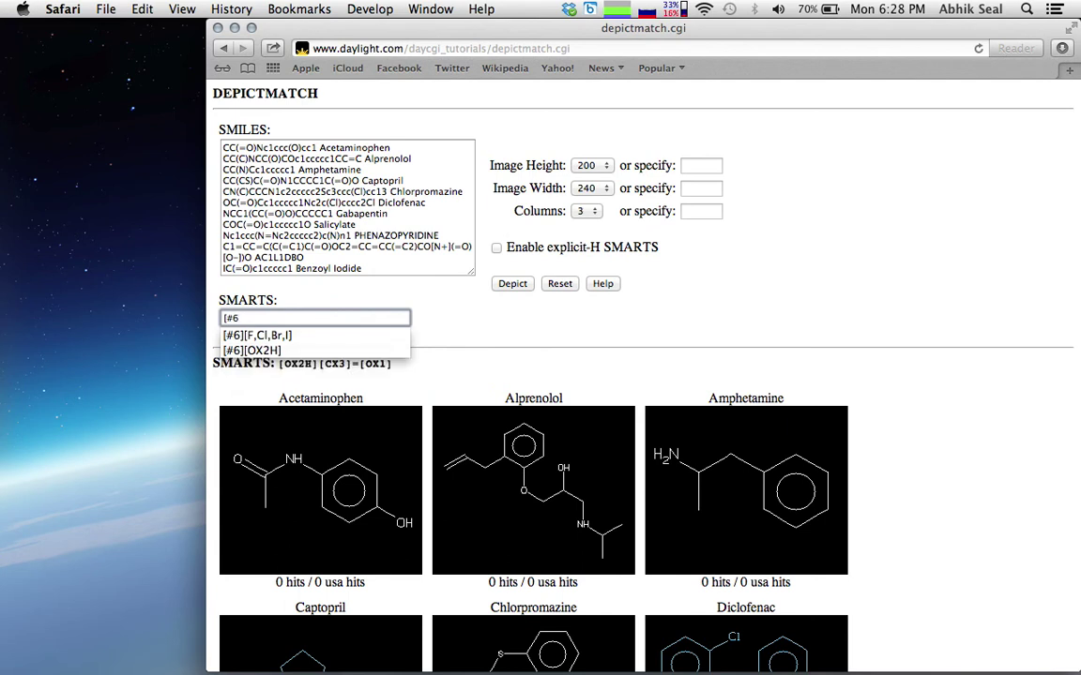
text(,)
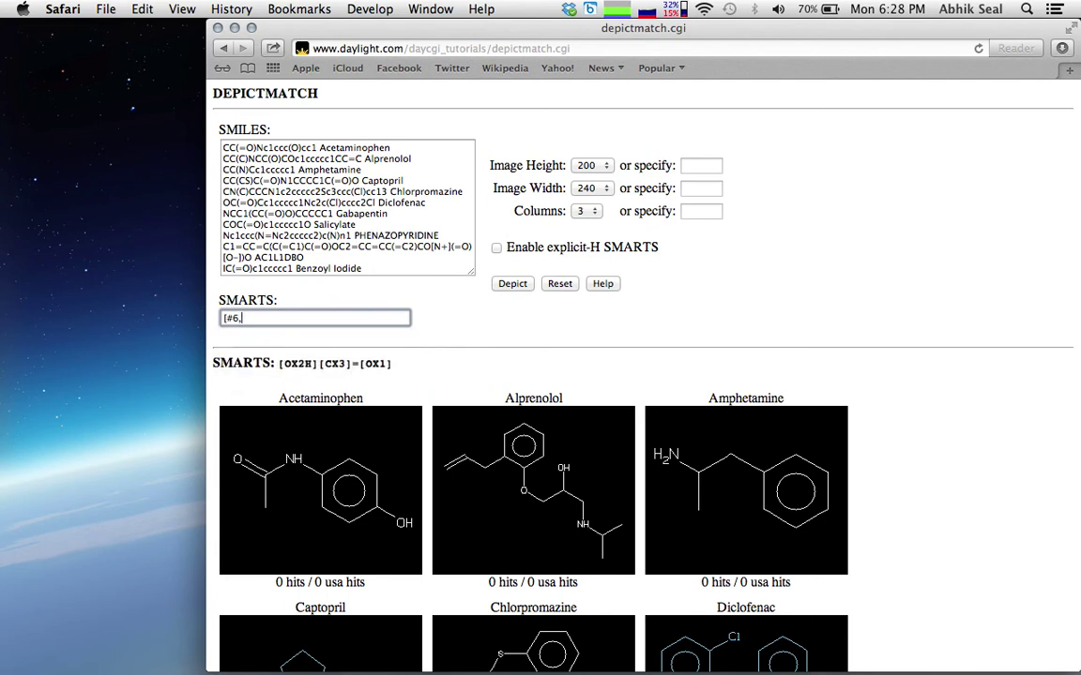
text(#7;R0)
text(]=[#8])
click(519, 291)
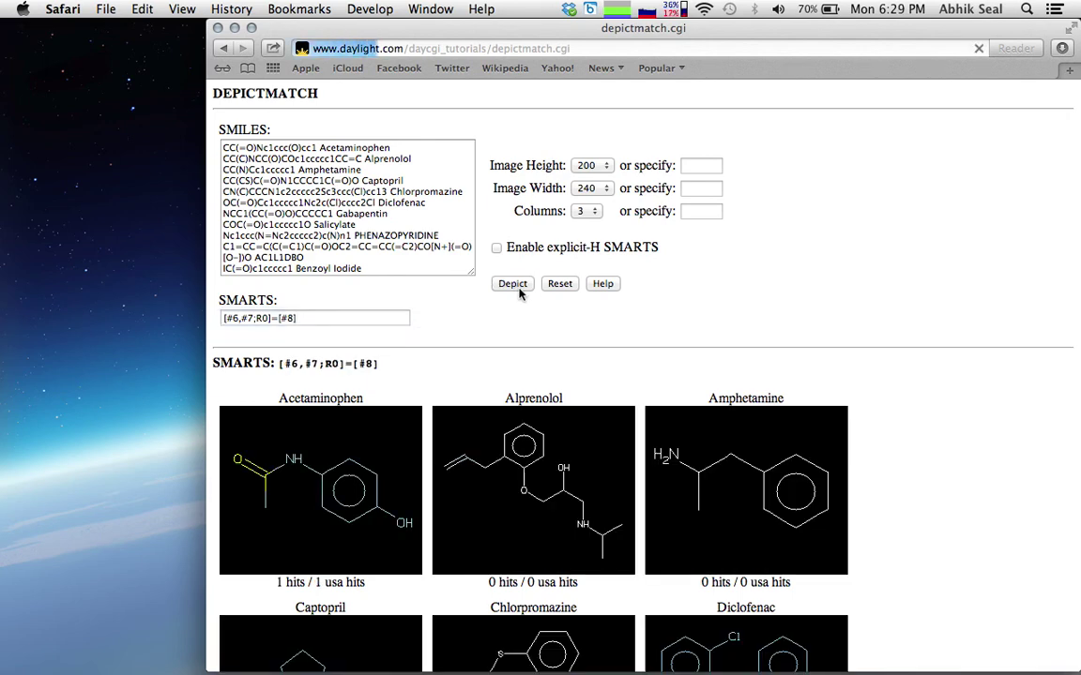
- Examine Acetaminophen, Captopril, Diclofenac, Gabapentin, Salicylate, AC1L1DBO, Benzoyl Iodide and the other depicted molecules for matches to [#6,#7;R0]=[#8]
scroll(516, 328, down, 2)
scroll(515, 323, down, 3)
scroll(515, 323, up, 5)
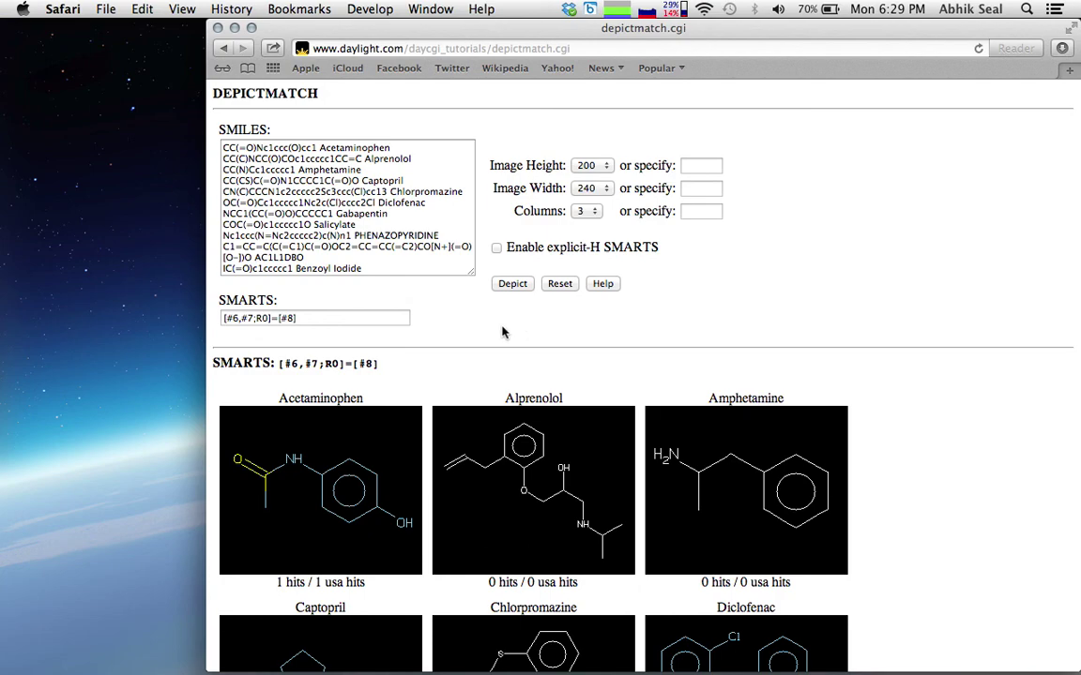
scroll(374, 473, down, 10)
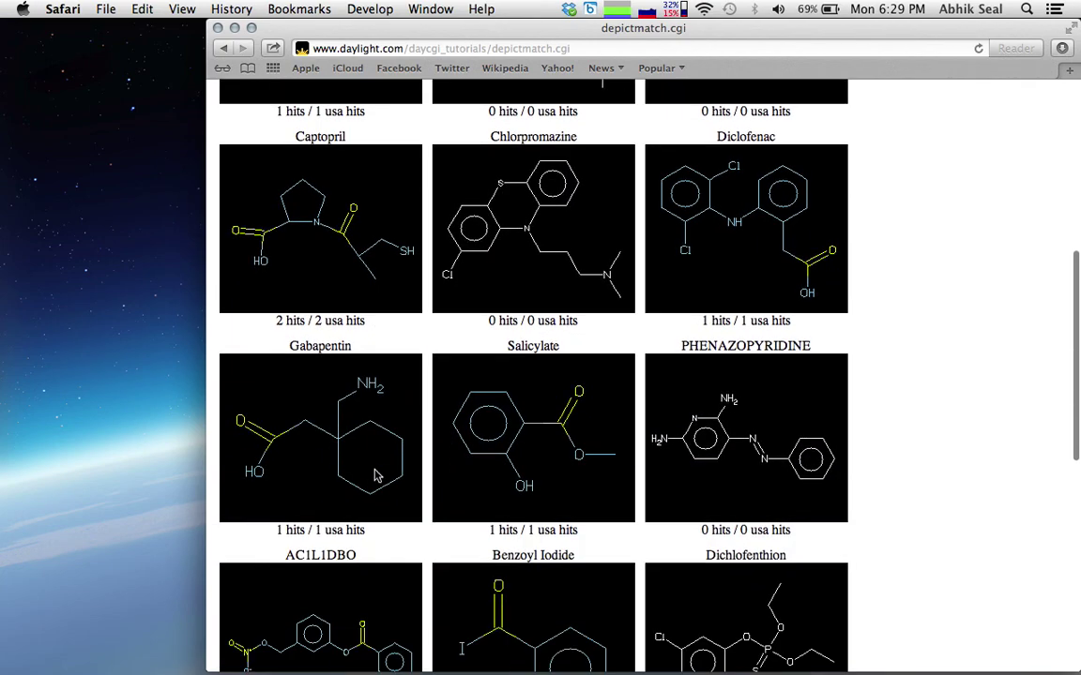
scroll(374, 475, down, 10)
scroll(374, 475, up, 19)
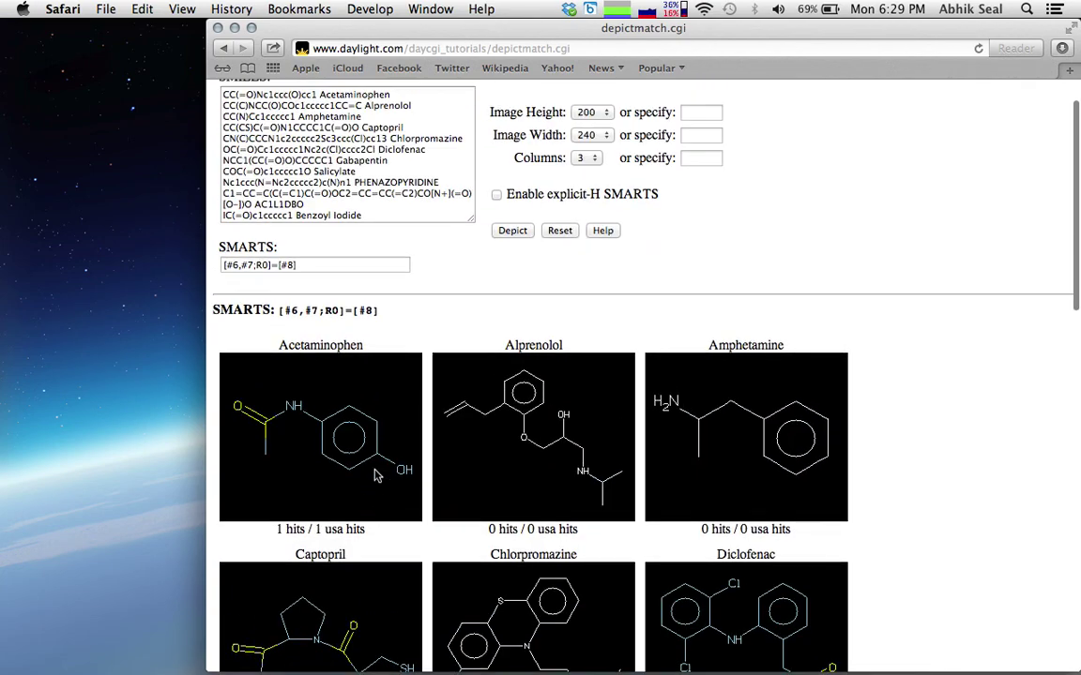
scroll(374, 476, down, 3)
scroll(303, 460, down, 2)
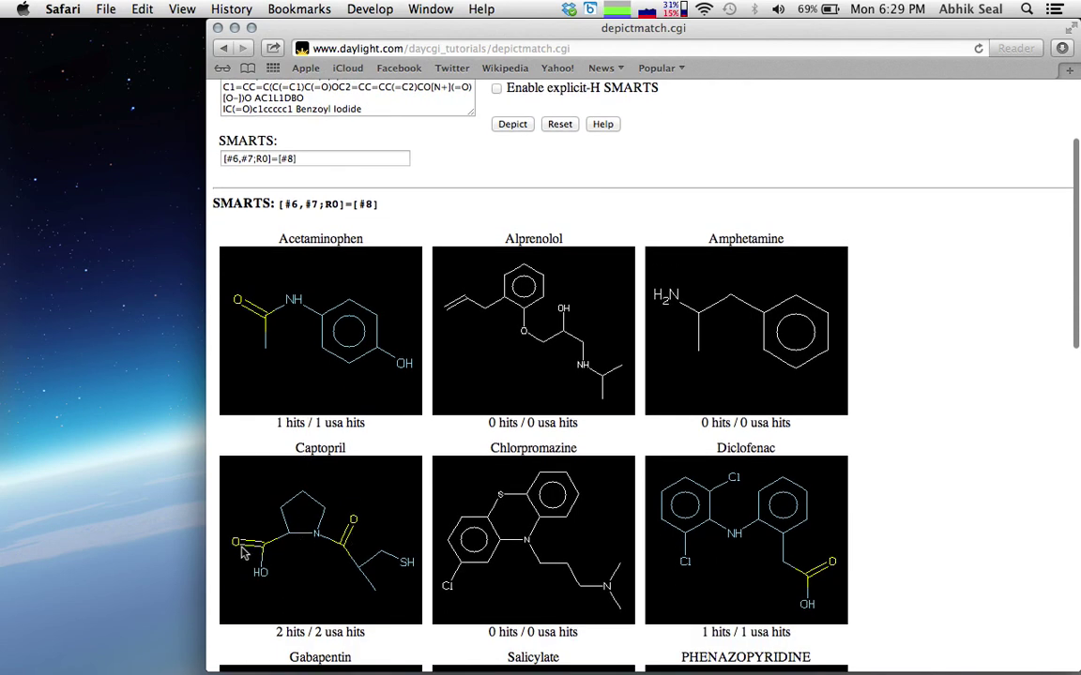
scroll(321, 495, down, 4)
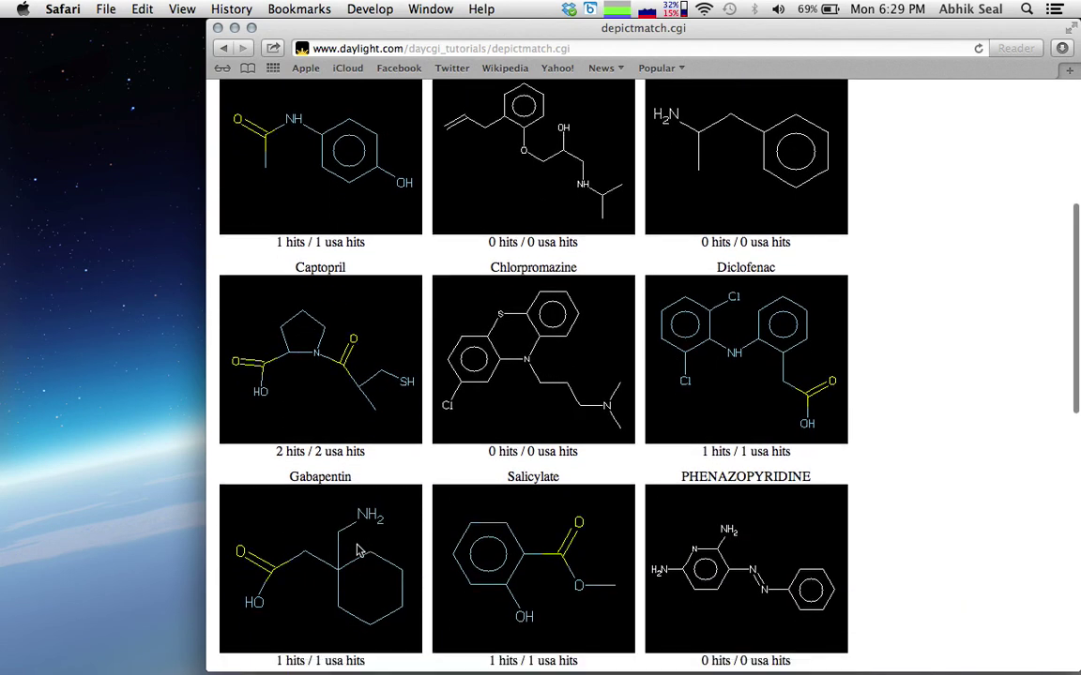
scroll(357, 550, down, 2)
scroll(473, 449, down, 3)
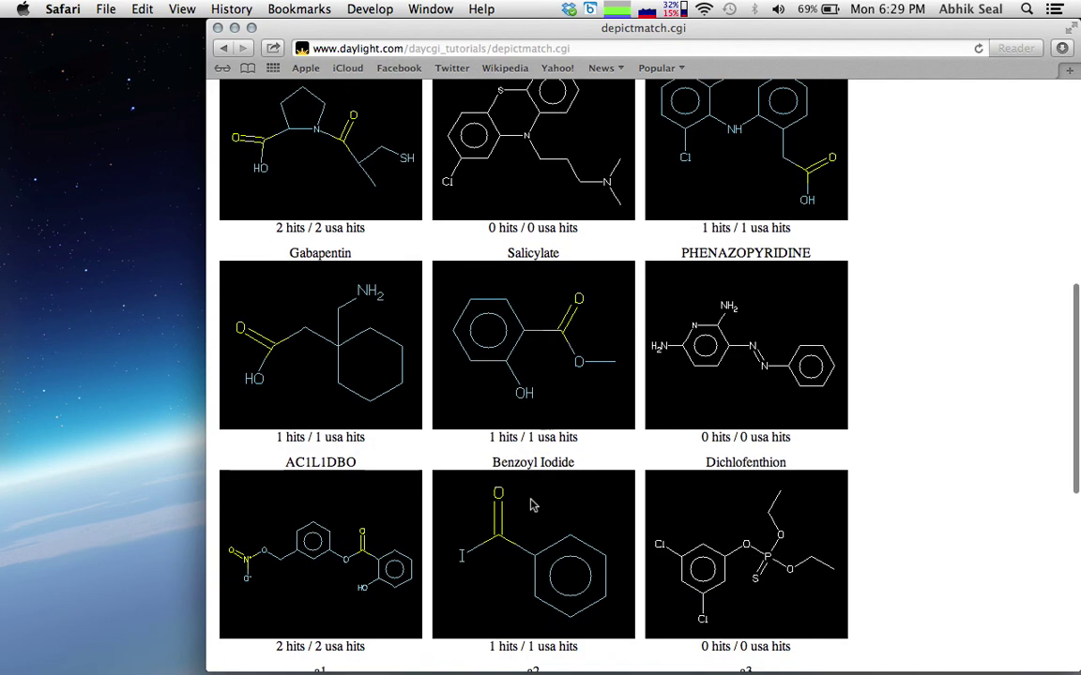
scroll(303, 513, down, 2)
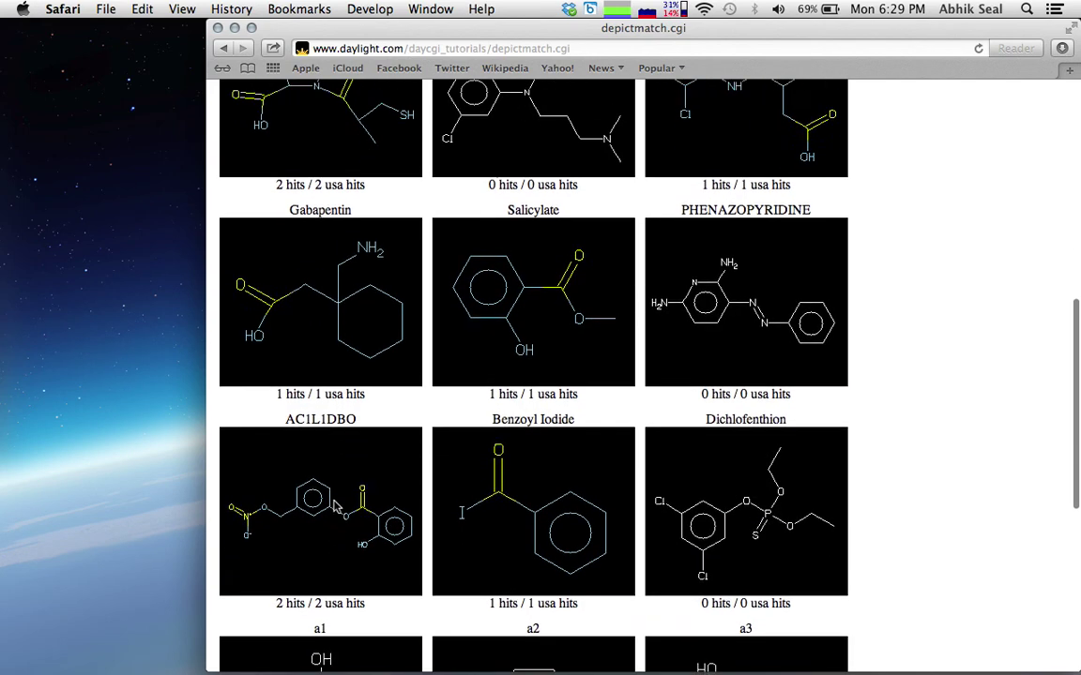
scroll(335, 507, up, 15)
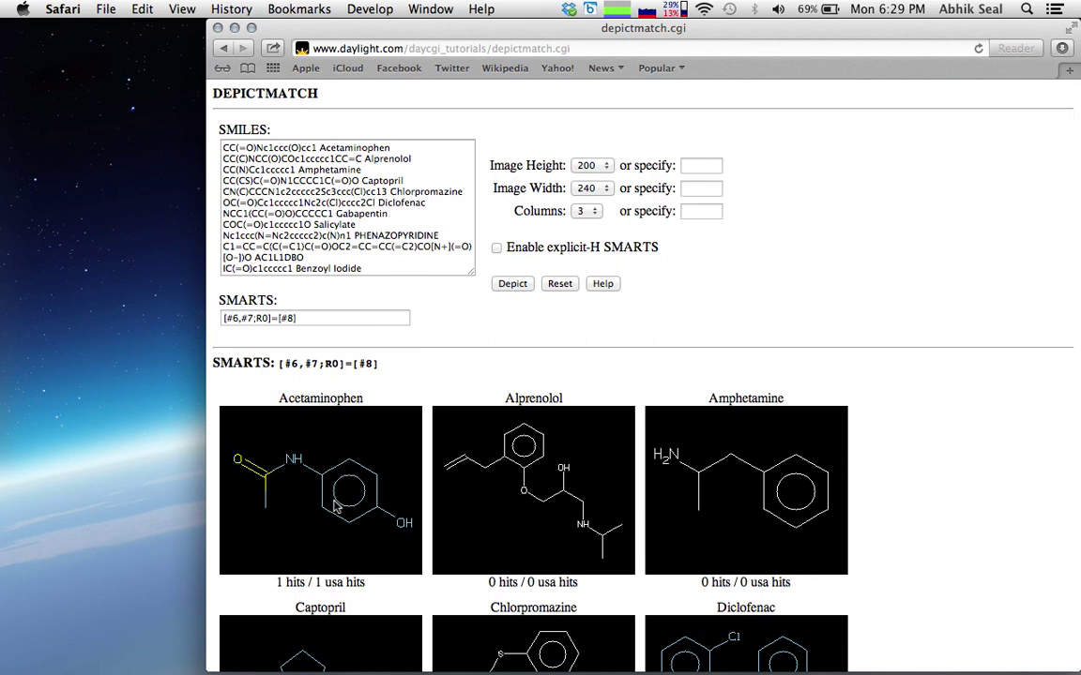
- Clear the current SMARTS pattern to make room for another query
triple_click(319, 318)
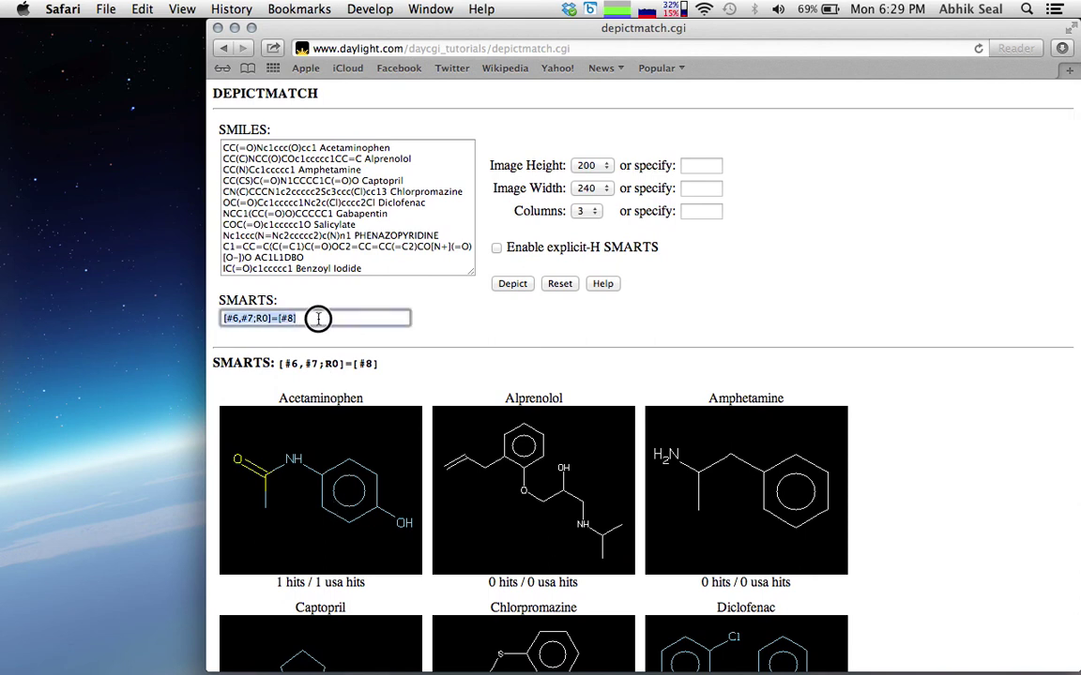
key(BackSpace)
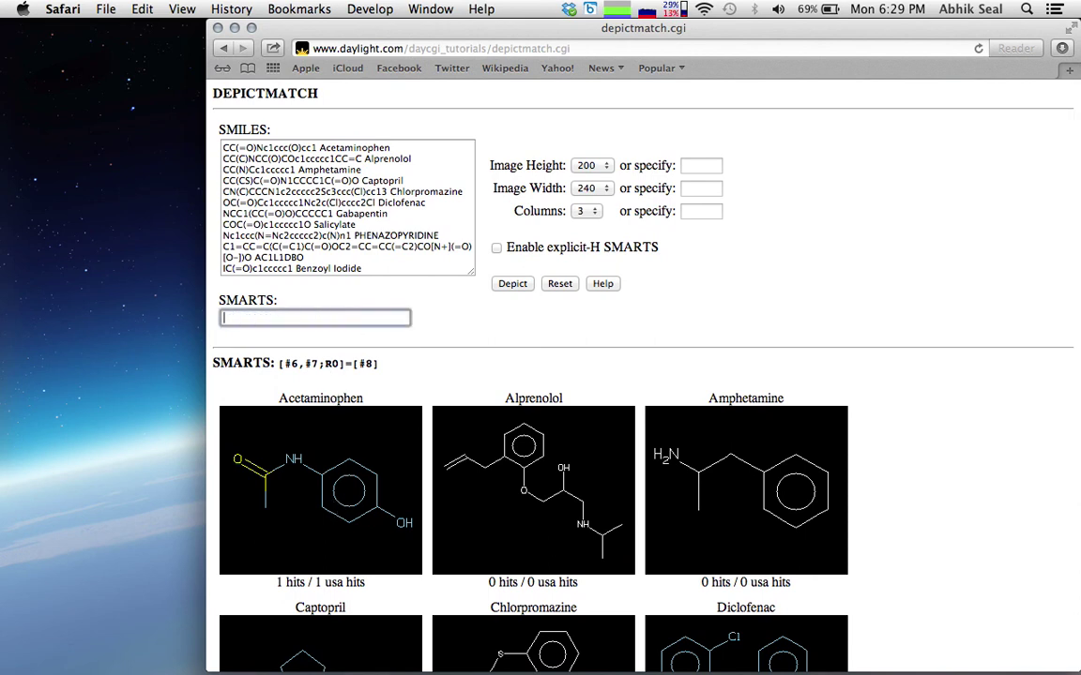
scroll(473, 331, down, 3)
scroll(474, 331, up, 3)
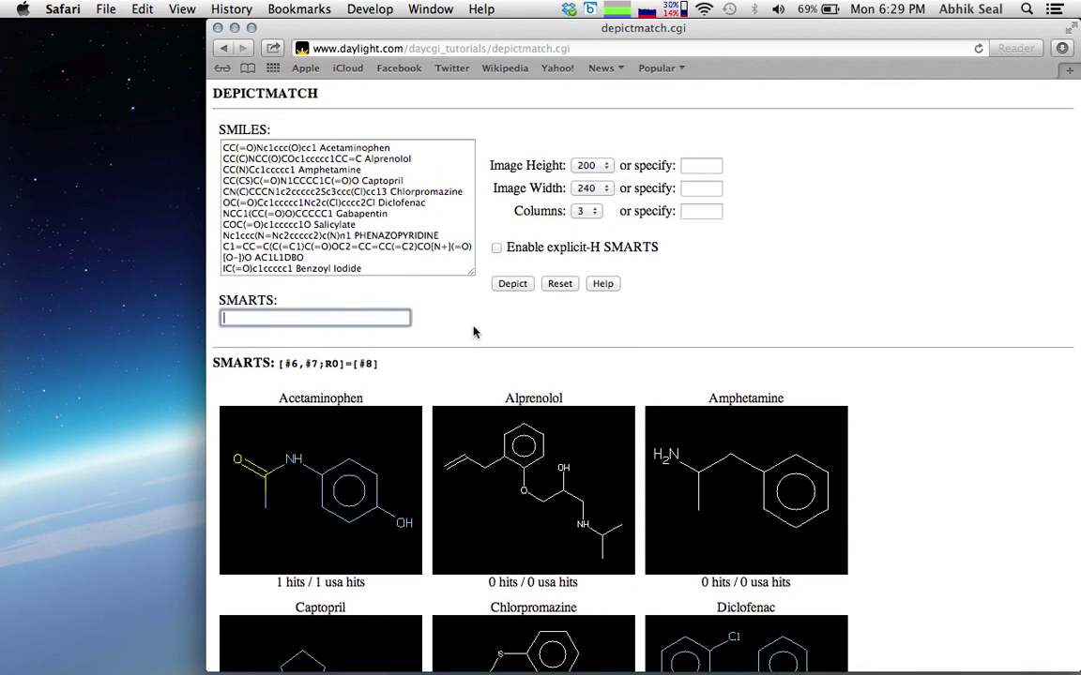